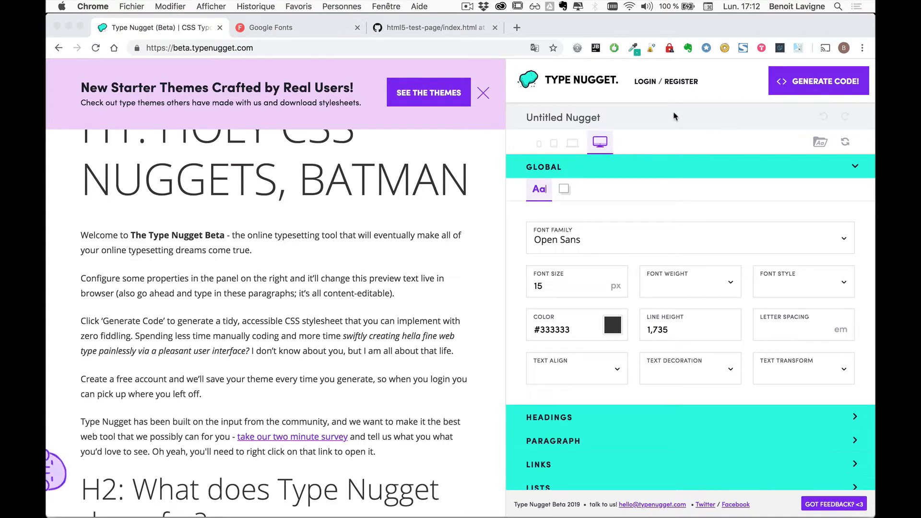
Log in to the Type Nugget account with the prefilled credentials and dismiss the starter themes banner.
click(646, 85)
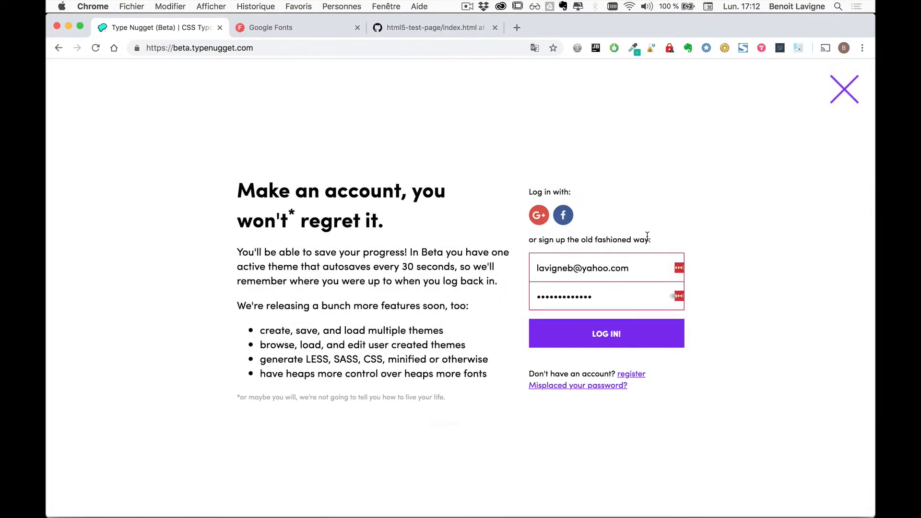
click(611, 339)
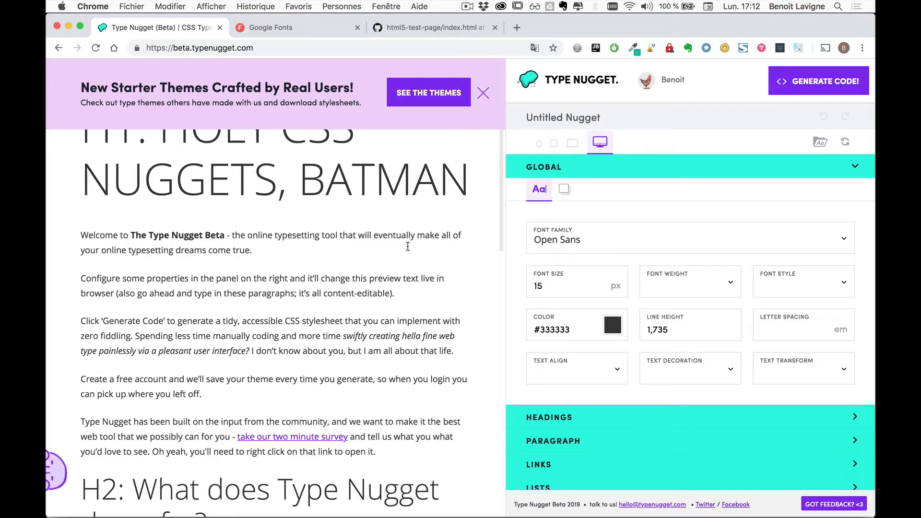
click(483, 96)
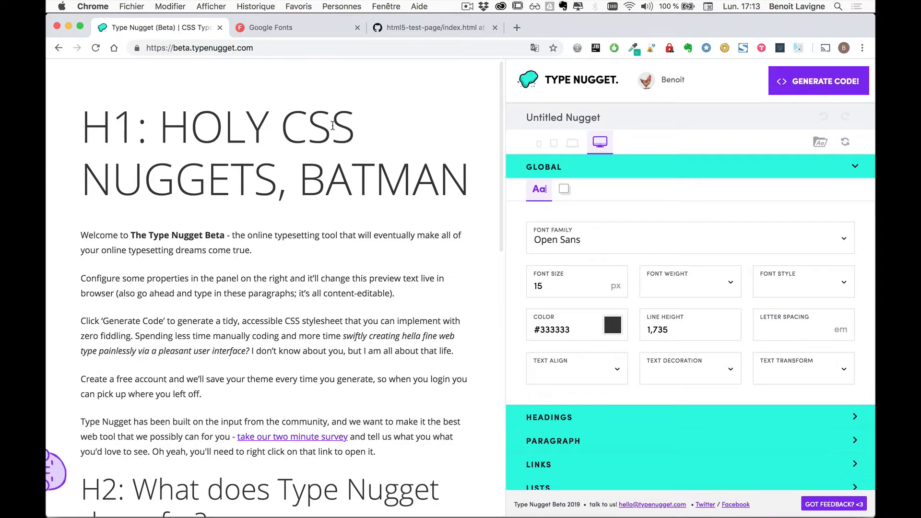
Look through the preview text from the H1 heading down to the H6 section.
scroll(260, 322, down, 10)
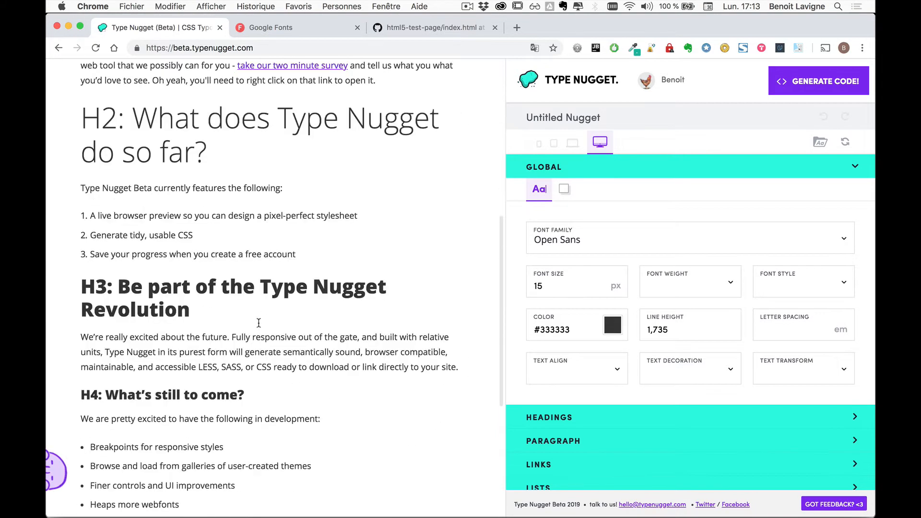
scroll(260, 321, down, 3)
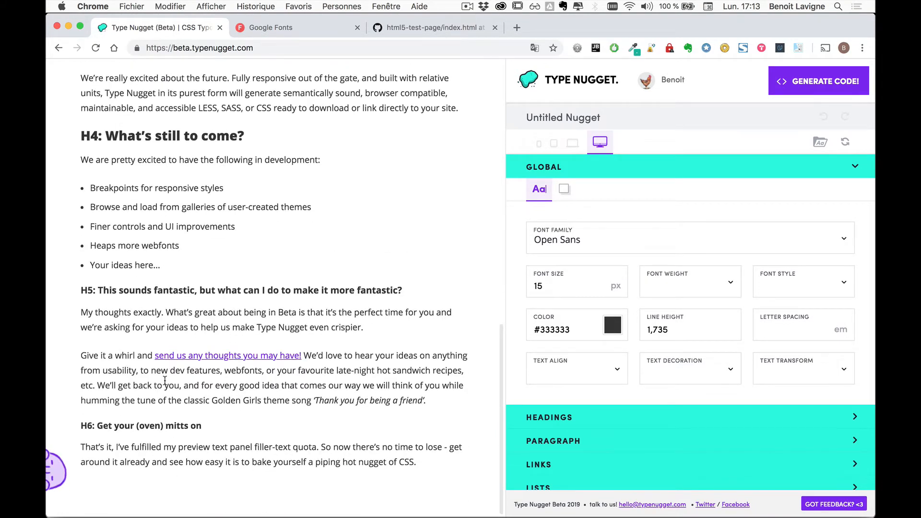
scroll(164, 381, up, 13)
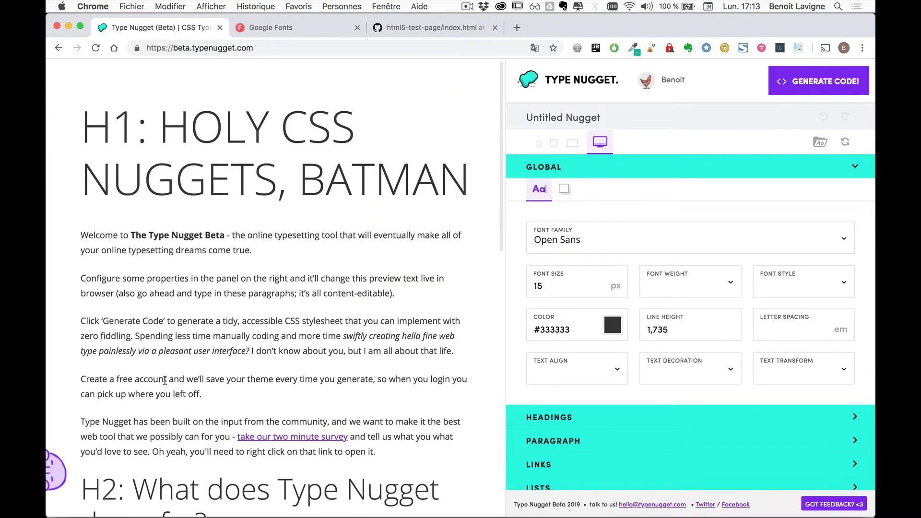
scroll(327, 270, down, 10)
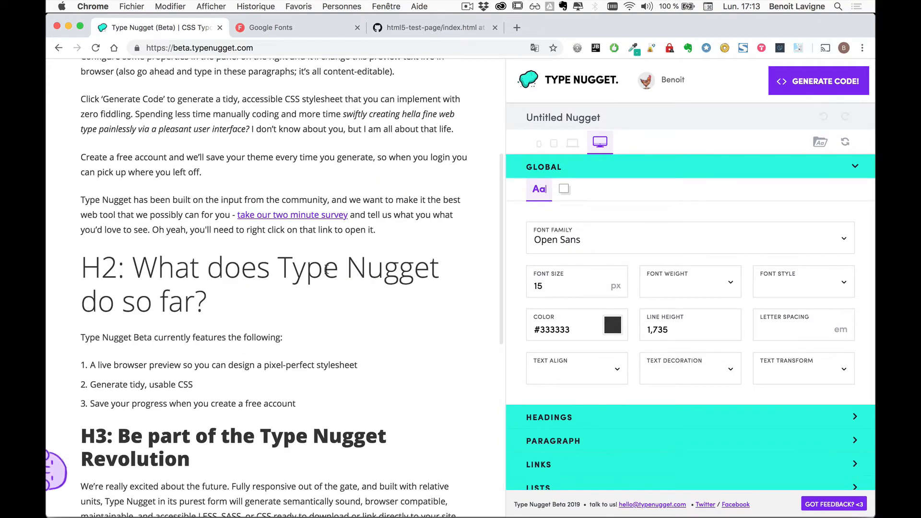
scroll(327, 270, up, 10)
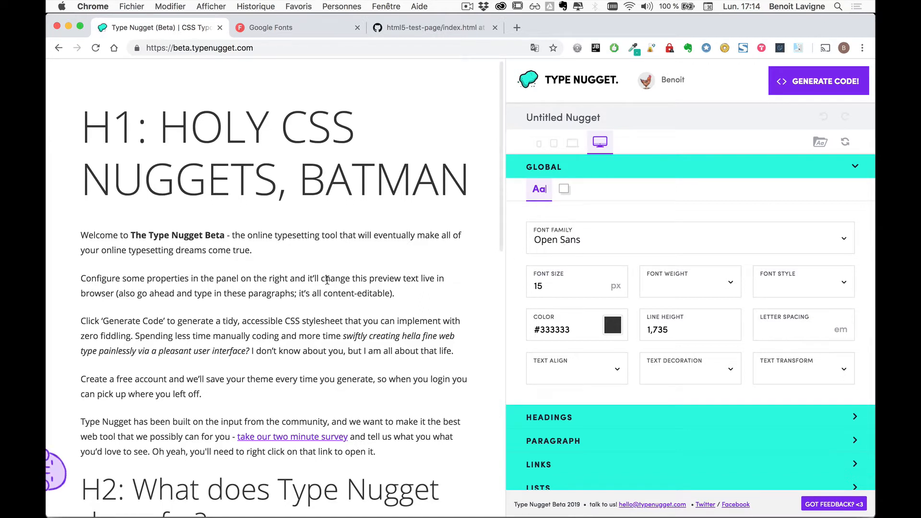
Open the theme font selection for the global font family and browse the available fonts.
click(679, 241)
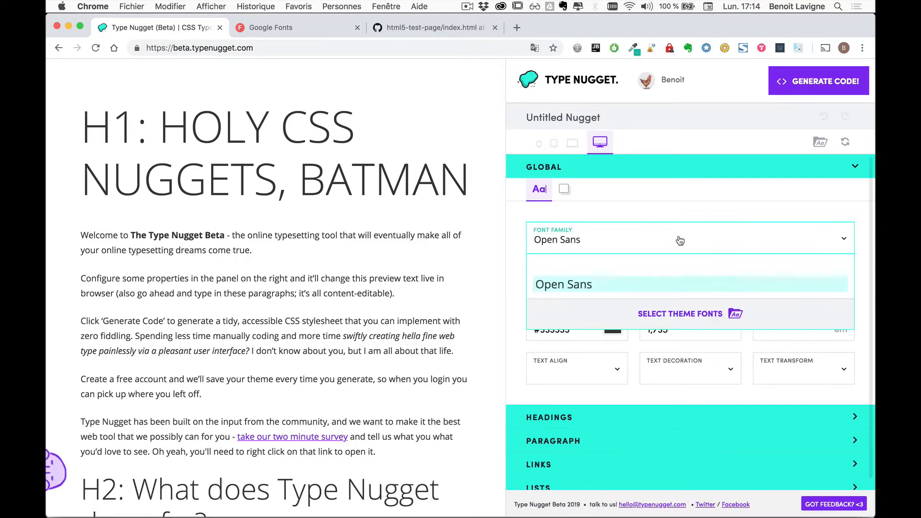
click(675, 316)
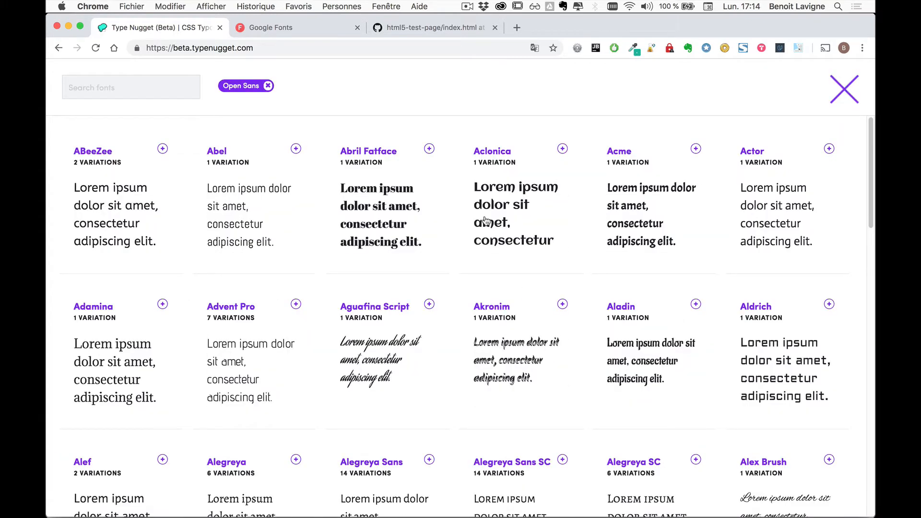
scroll(486, 221, down, 15)
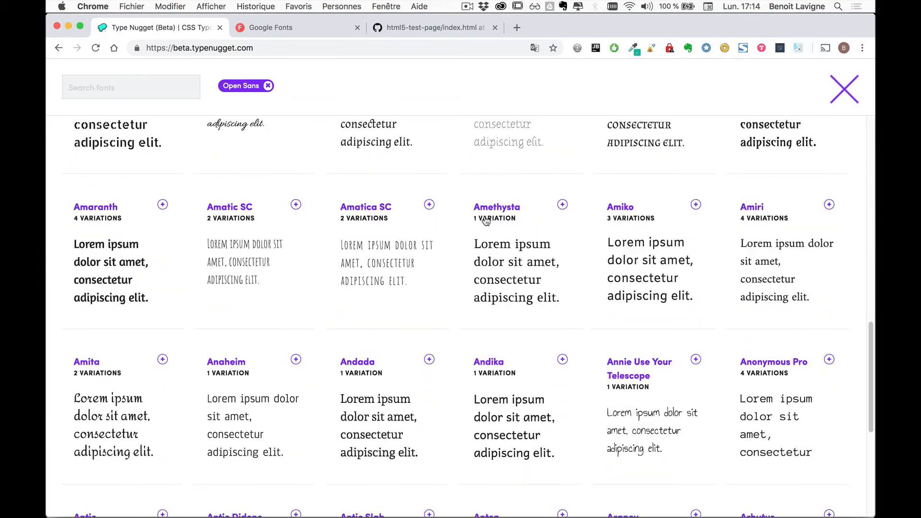
scroll(486, 221, down, 8)
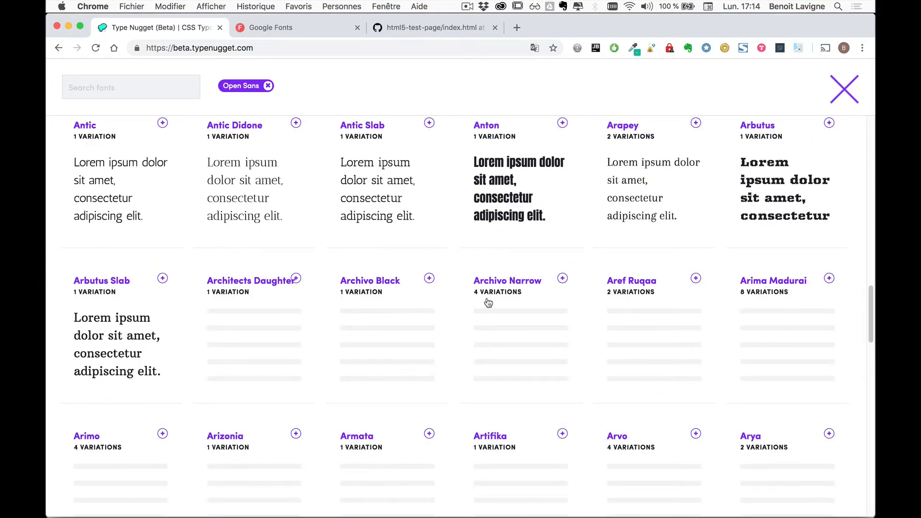
scroll(369, 298, up, 6)
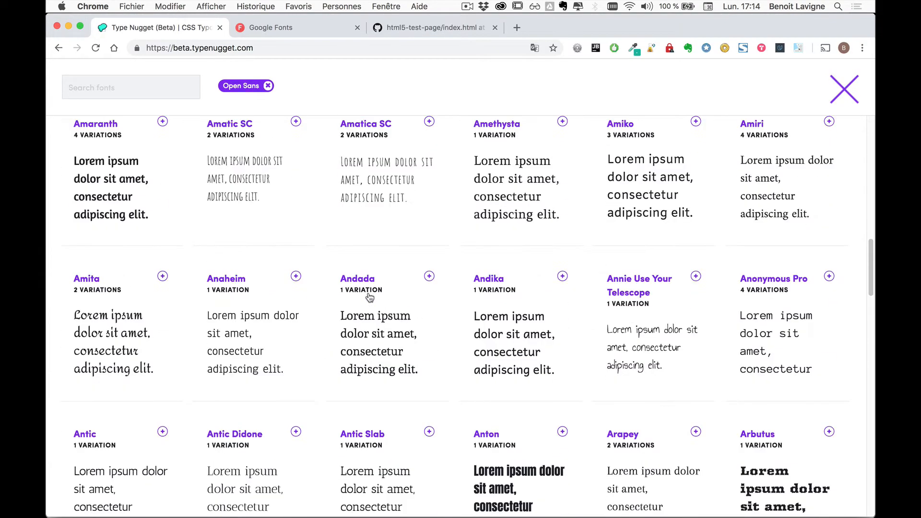
scroll(370, 298, up, 5)
Switch to Google Fonts, filter the directory to Sans Serif families with 6+ styles, and look through the matching fonts.
click(269, 27)
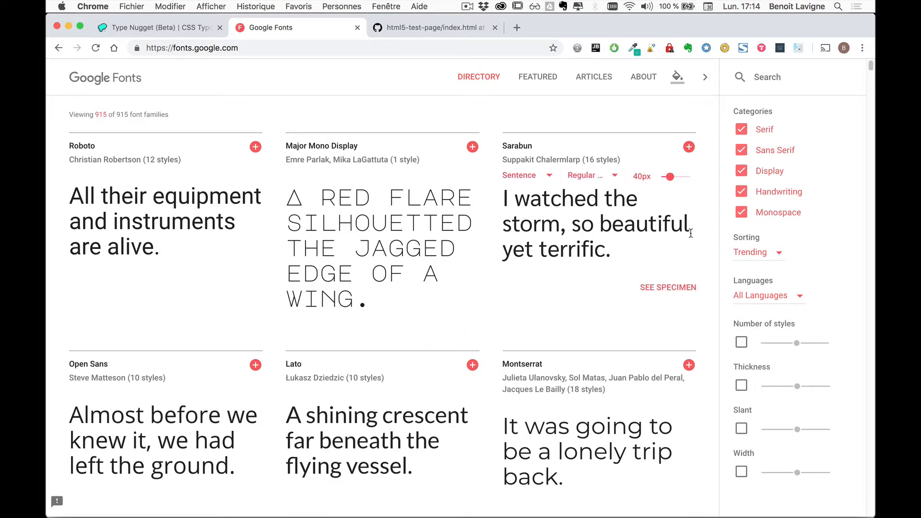
click(777, 214)
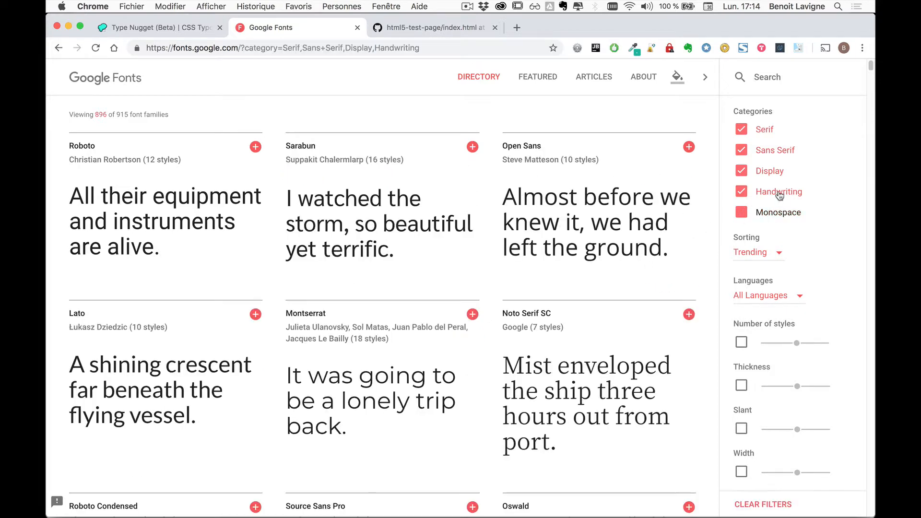
click(780, 194)
click(774, 173)
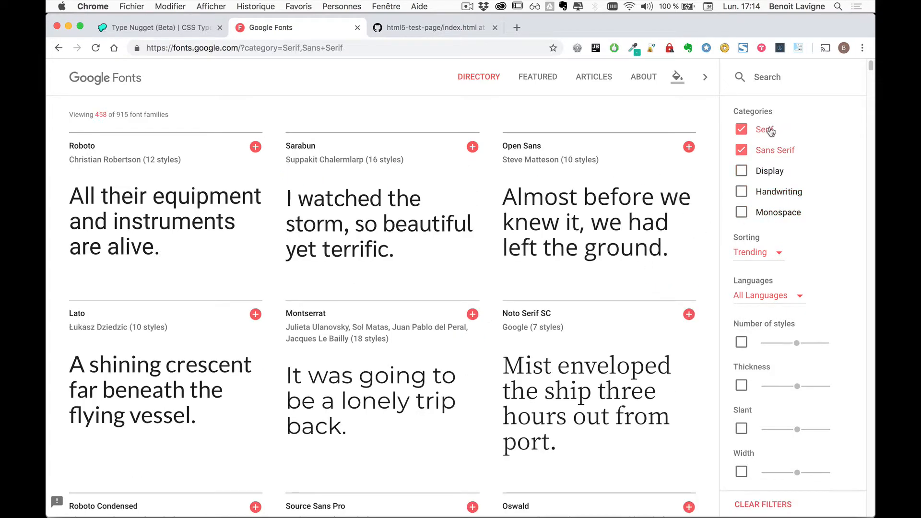
click(770, 131)
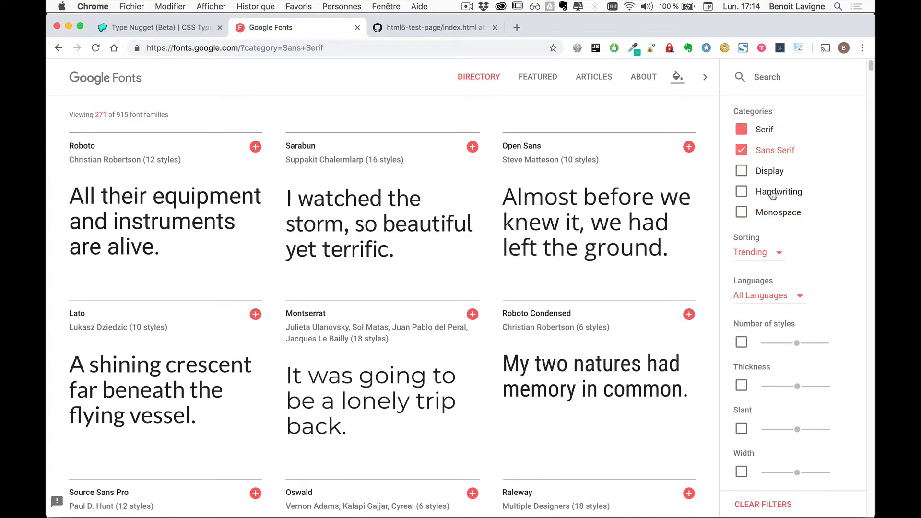
click(741, 344)
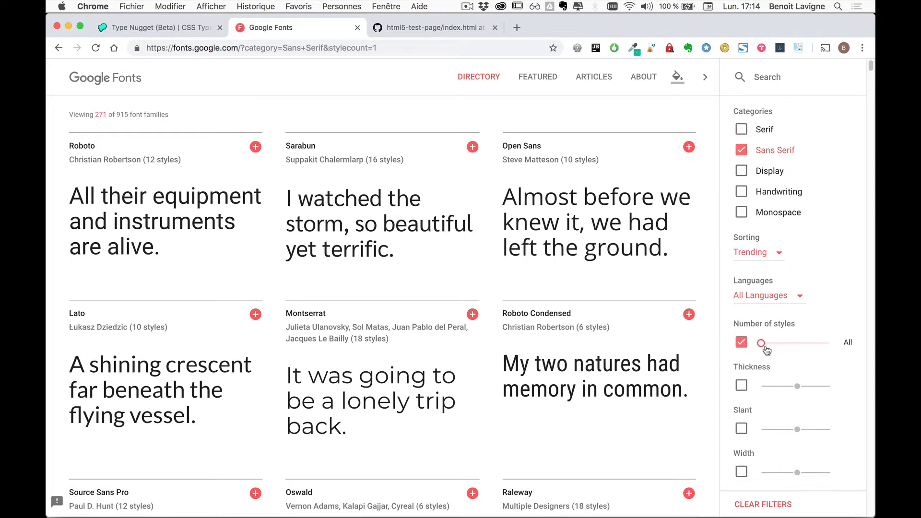
mouse_move(763, 348)
mouse_down()
mouse_move(790, 345)
mouse_move(782, 349)
mouse_up()
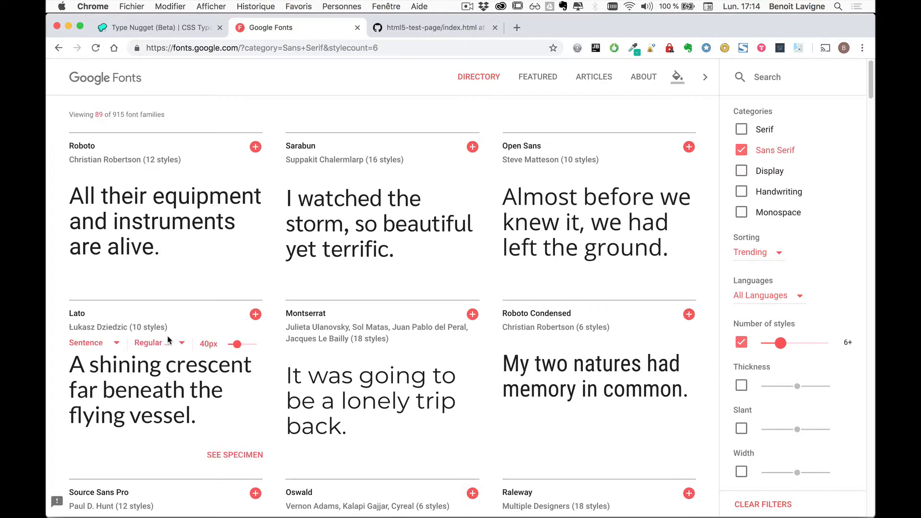
scroll(168, 340, down, 3)
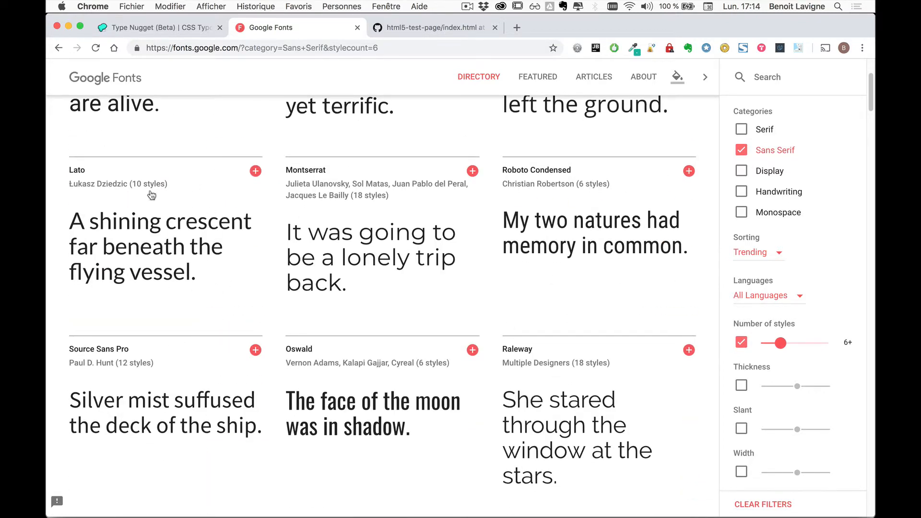
Return to Type Nugget, search the font library for "lato" and add Lato to the theme fonts.
click(158, 34)
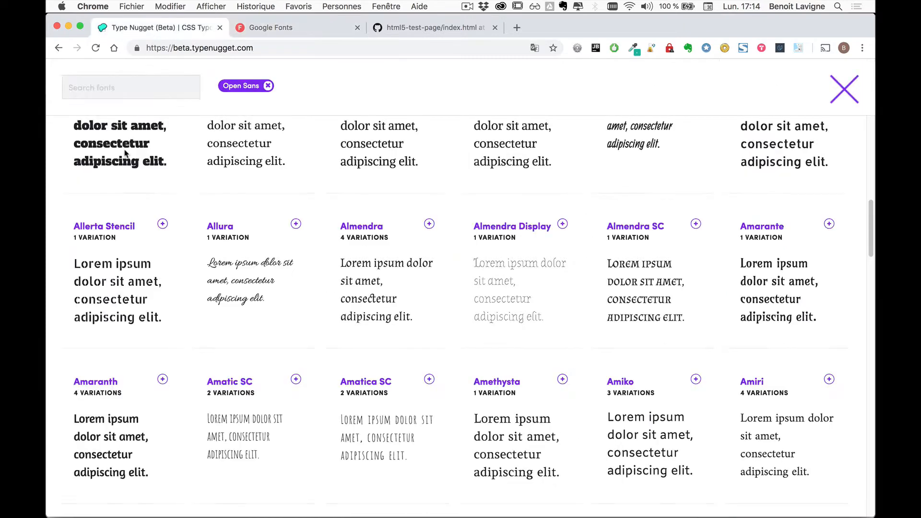
click(176, 89)
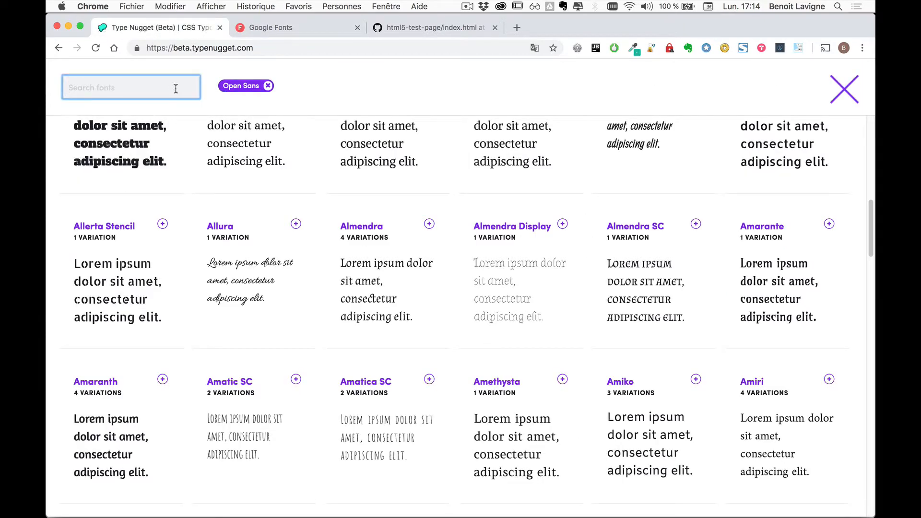
text(lato)
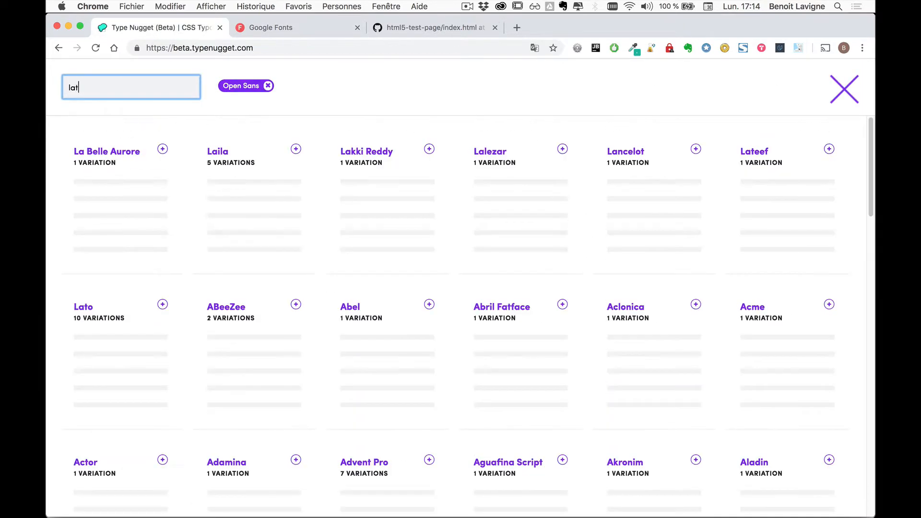
click(163, 150)
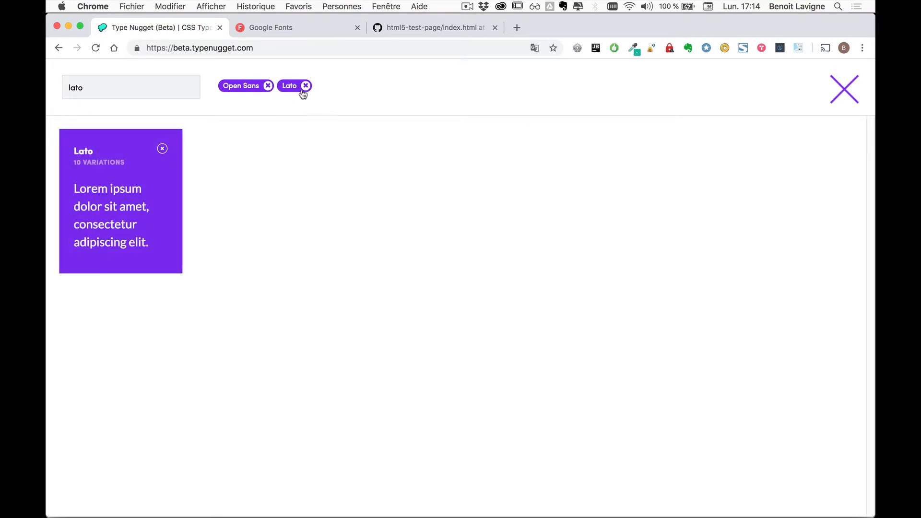
click(846, 95)
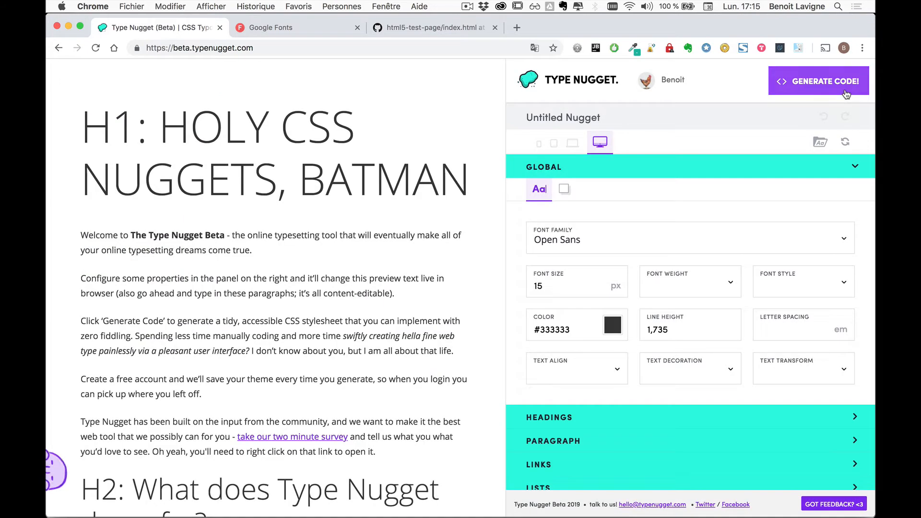
Set the global font family to Lato and check the headings and paragraphs in the preview.
click(632, 235)
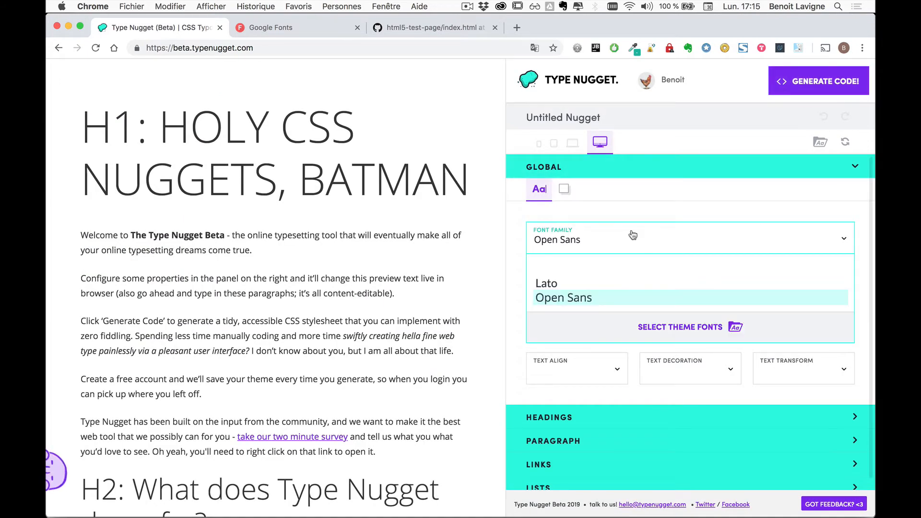
click(571, 285)
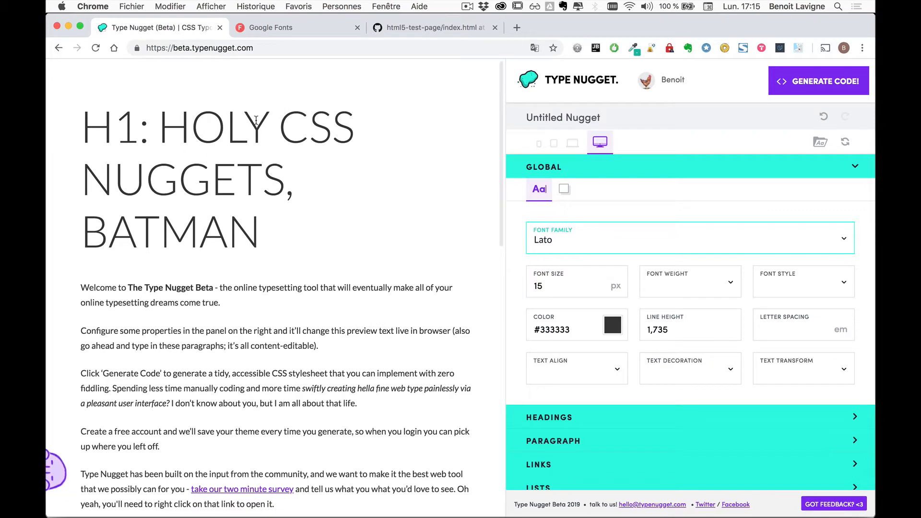
scroll(294, 383, down, 1)
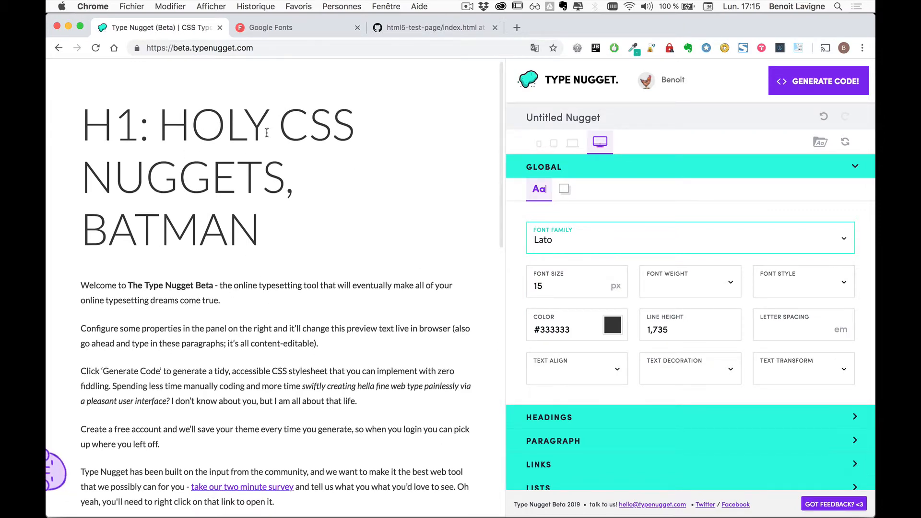
scroll(283, 188, down, 5)
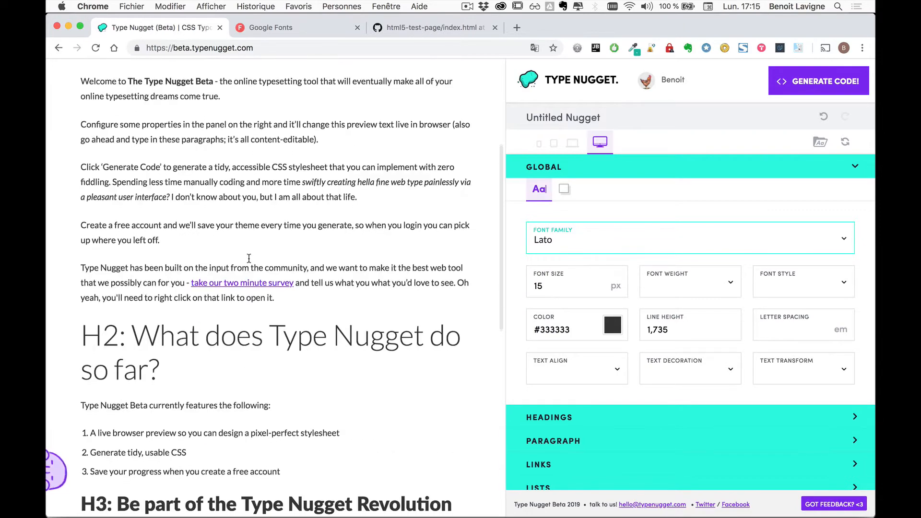
scroll(249, 258, up, 5)
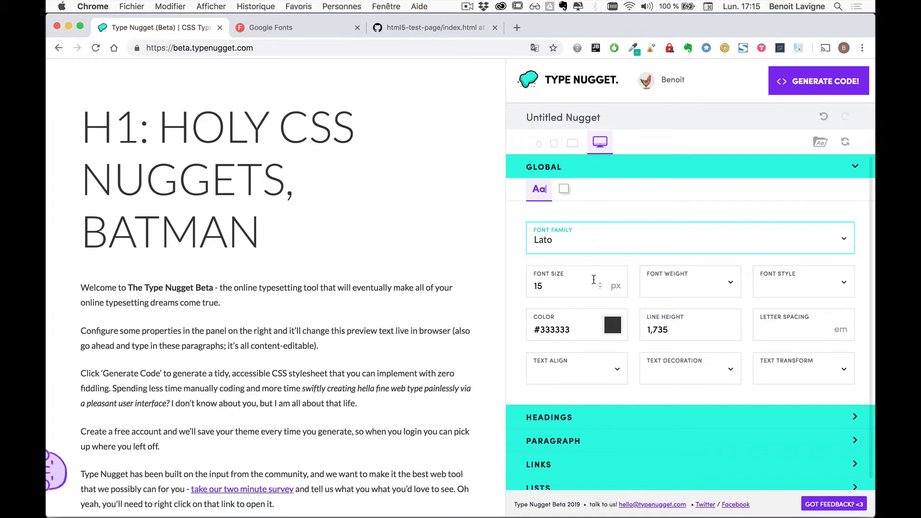
Set the global font size to 16 px.
click(553, 284)
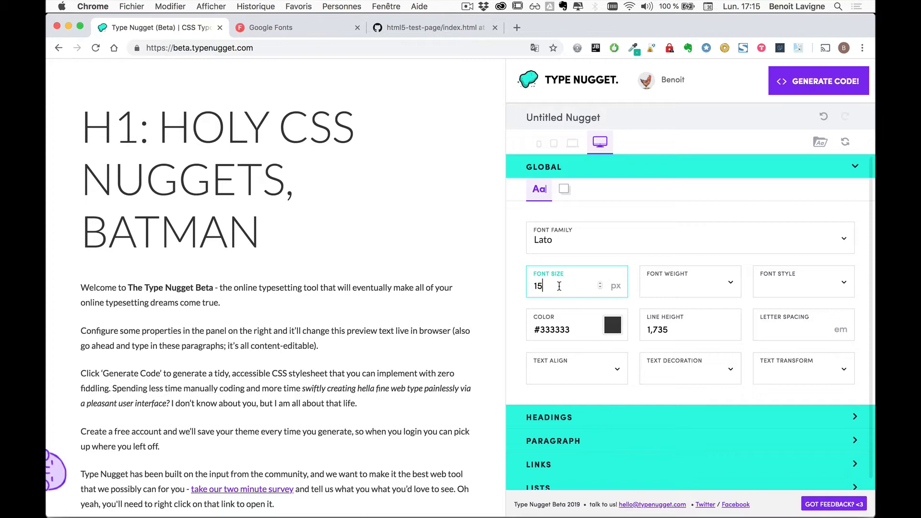
key(BackSpace)
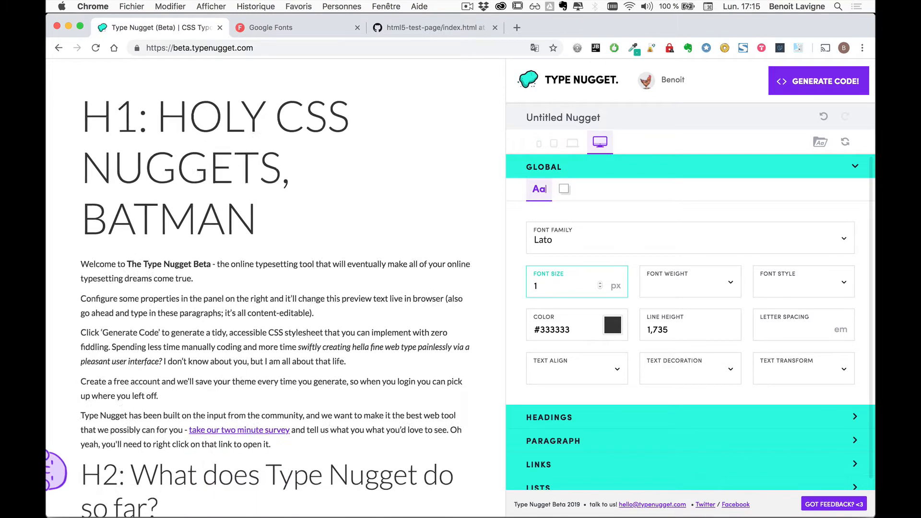
text(6)
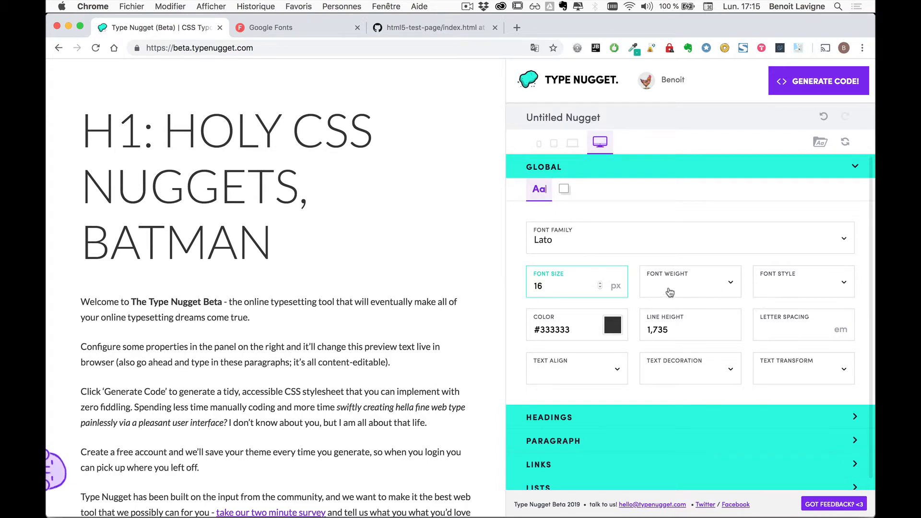
Review the available global font weight and font style options.
click(728, 286)
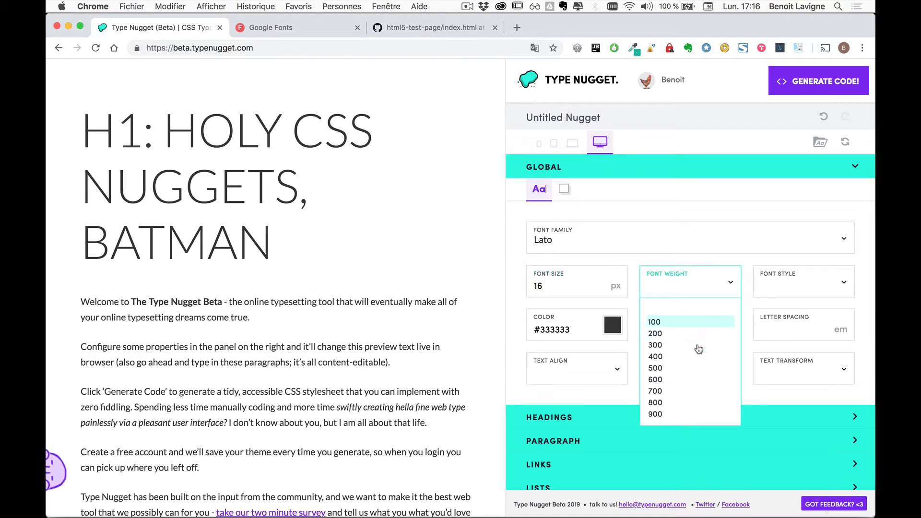
click(730, 287)
click(815, 286)
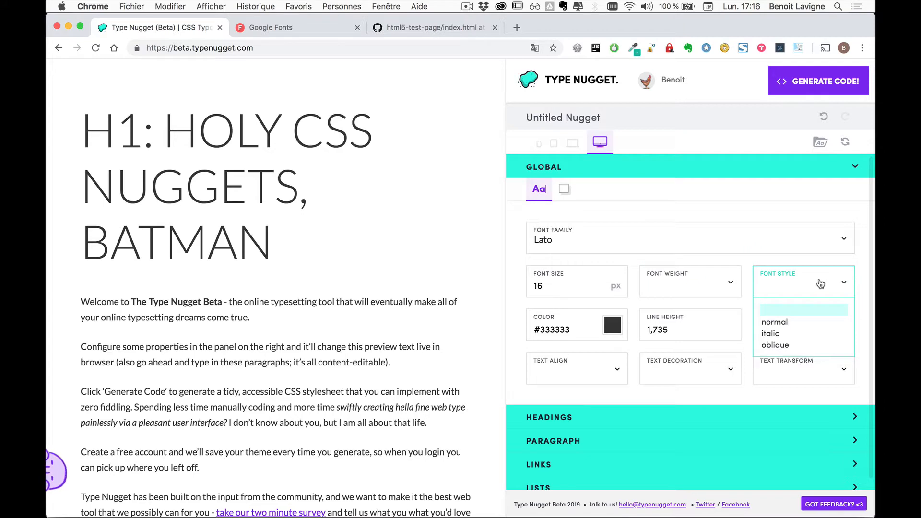
click(821, 284)
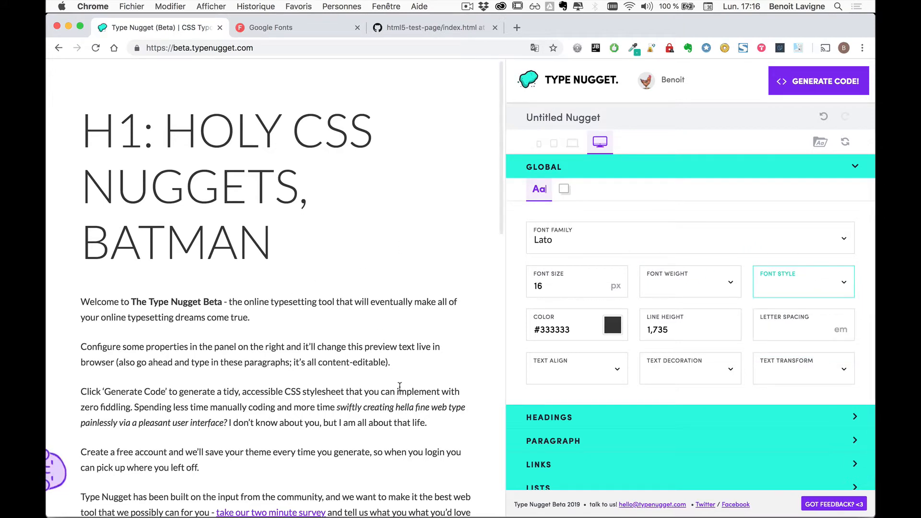
scroll(429, 325, down, 2)
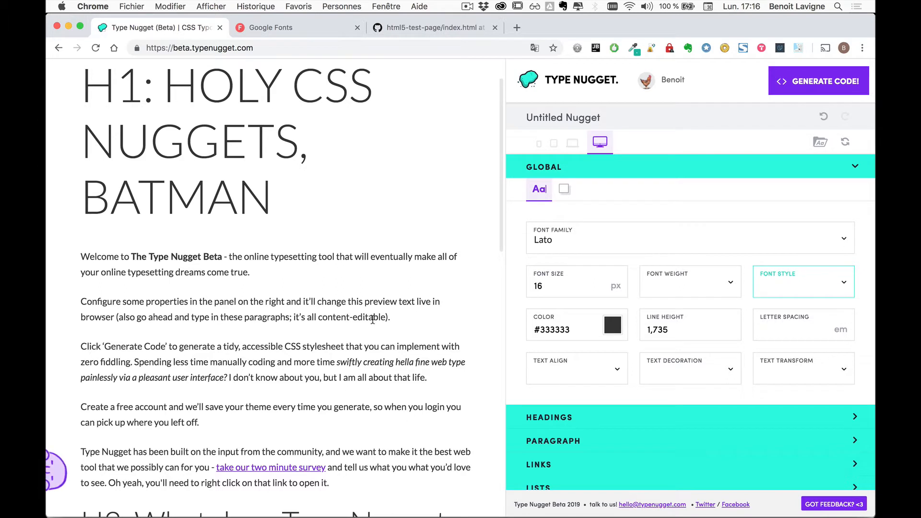
Set the global text color to dark blue #0b046b and the global line height to 1,7.
click(614, 325)
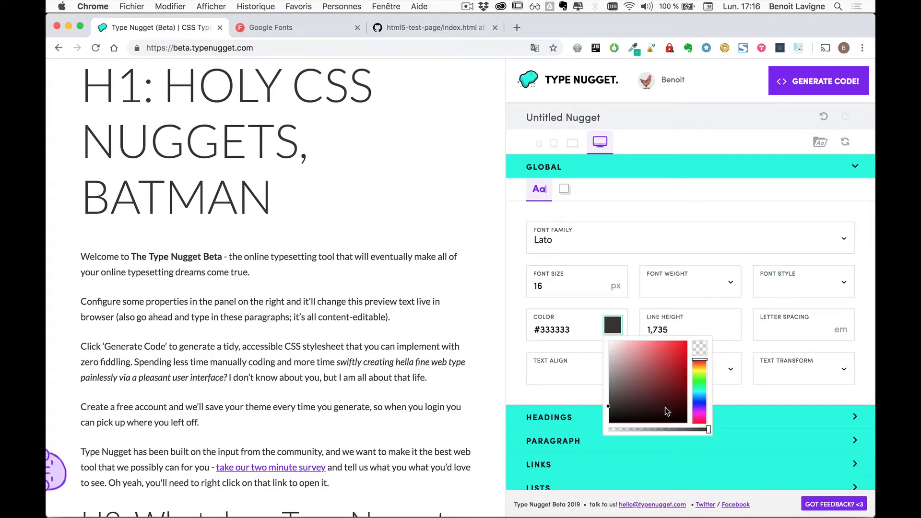
click(700, 403)
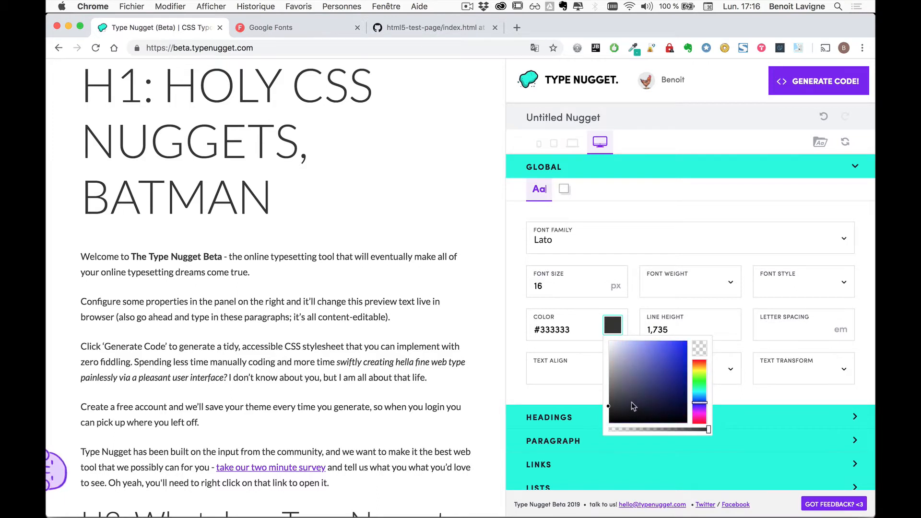
drag(633, 406, 685, 391)
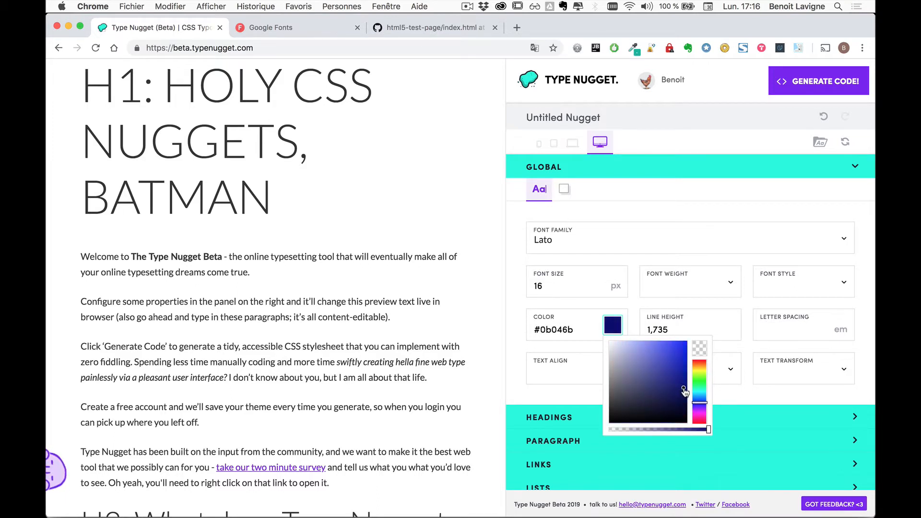
click(598, 309)
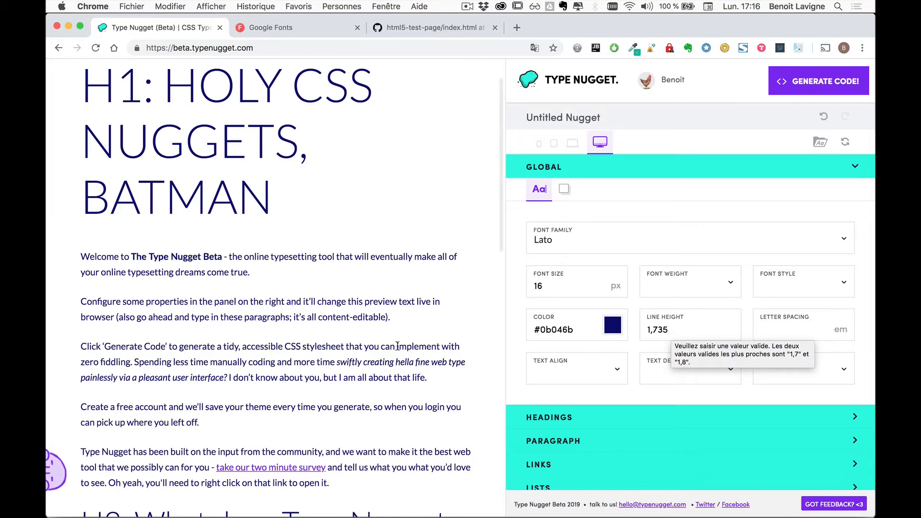
click(730, 329)
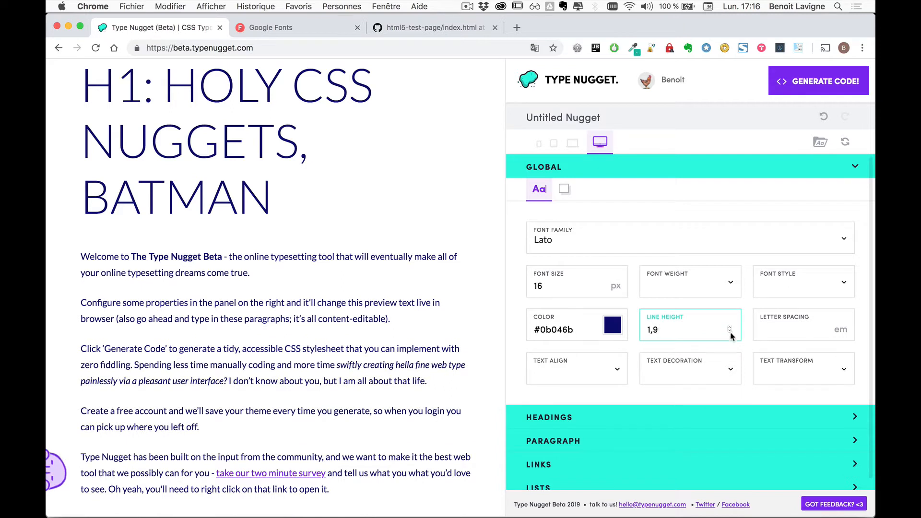
click(730, 332)
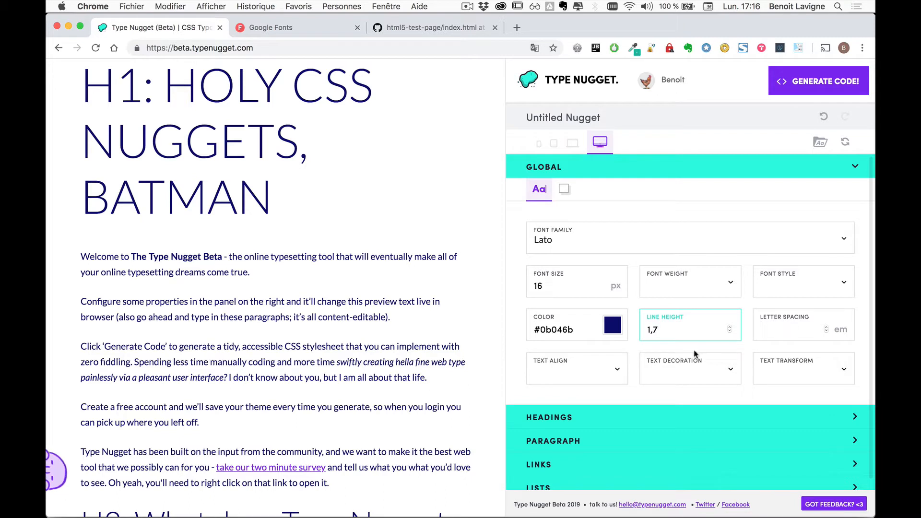
Review the global text align, text decoration and text transform options, as well as the global background setting.
click(616, 373)
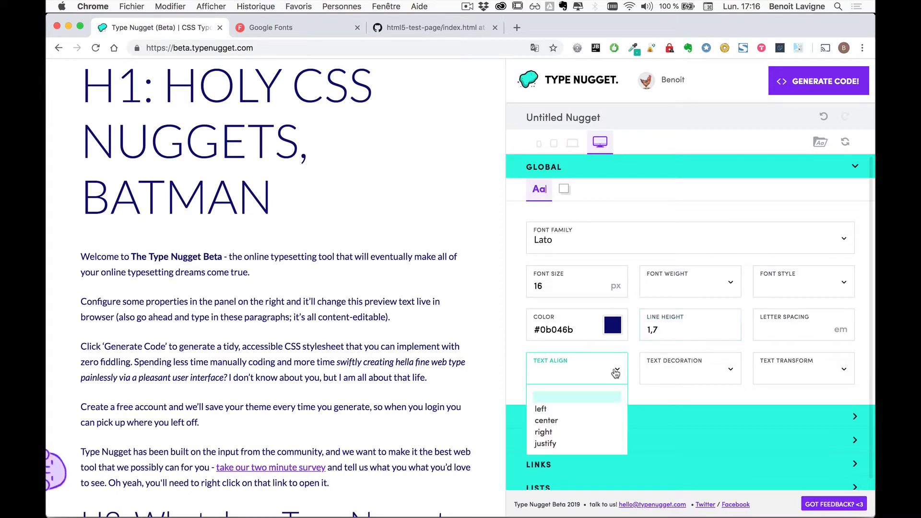
click(617, 372)
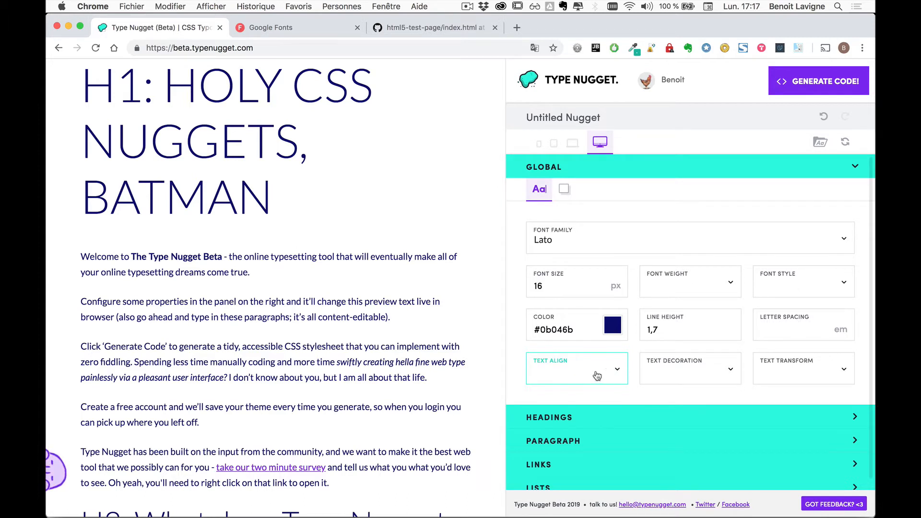
click(618, 373)
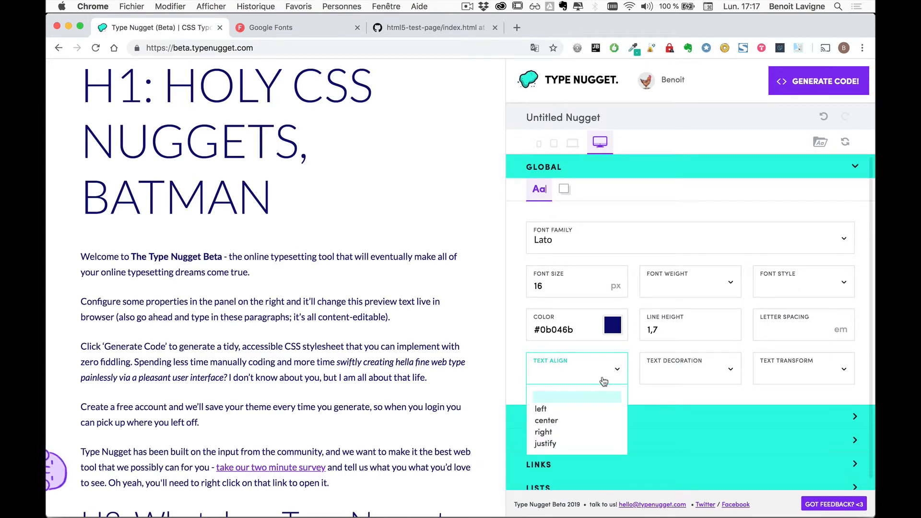
click(550, 376)
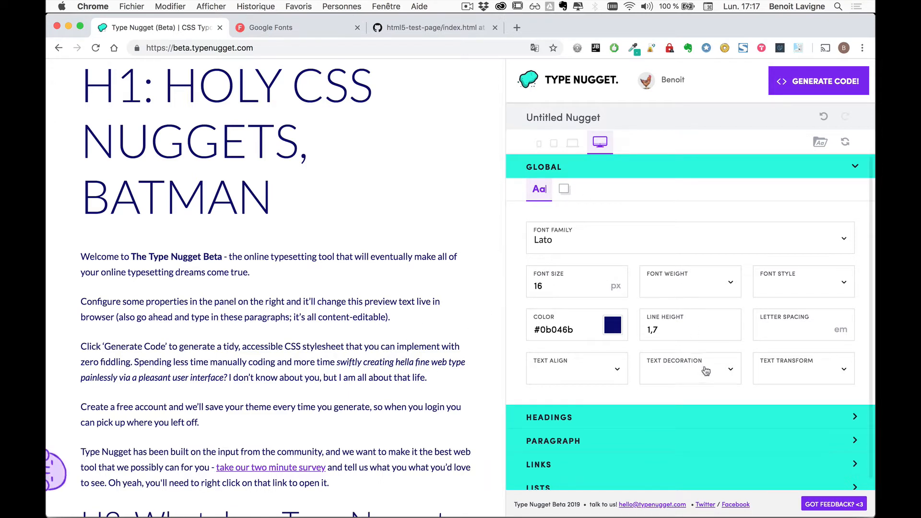
click(729, 374)
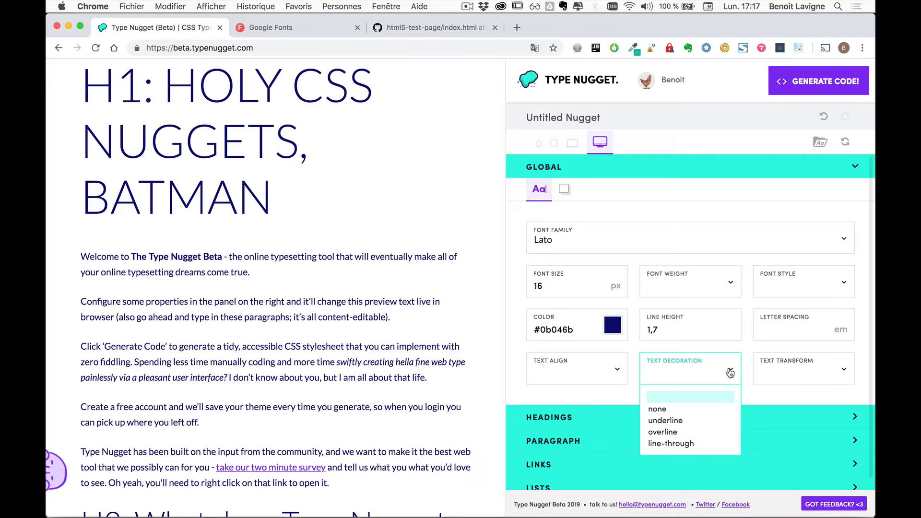
click(728, 374)
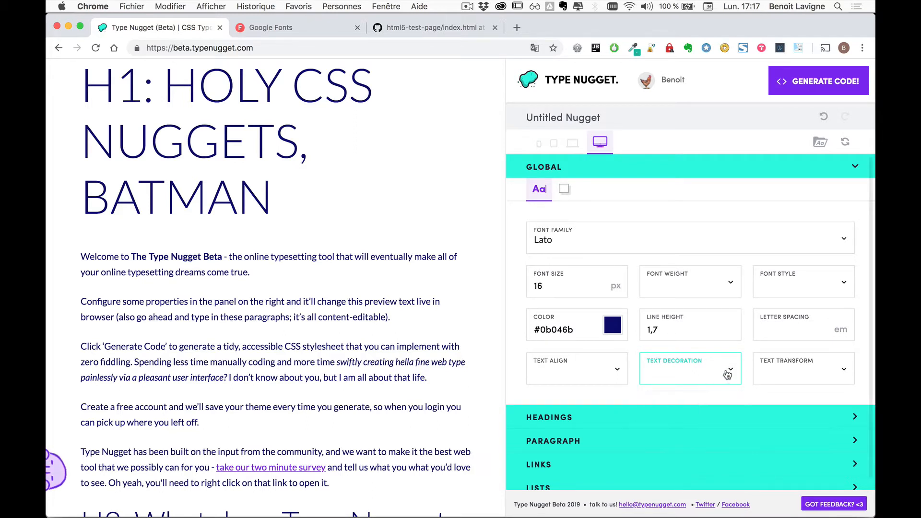
click(822, 375)
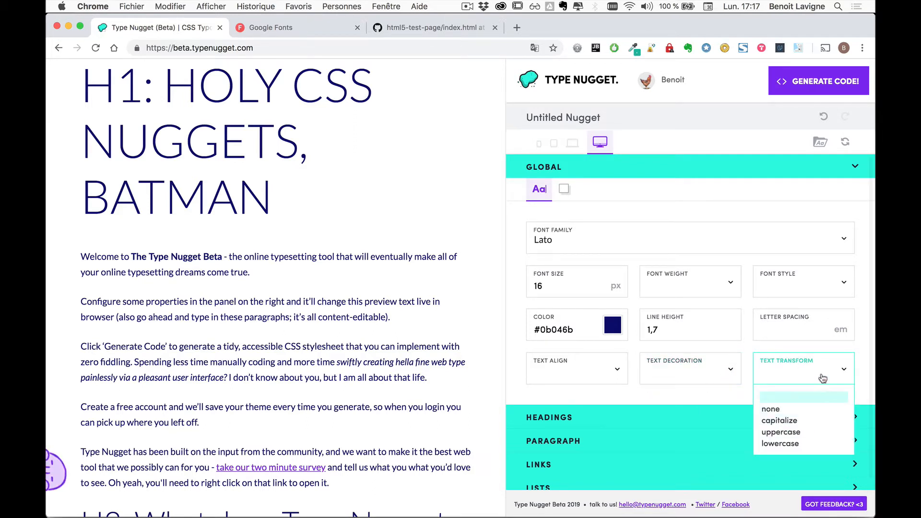
click(822, 378)
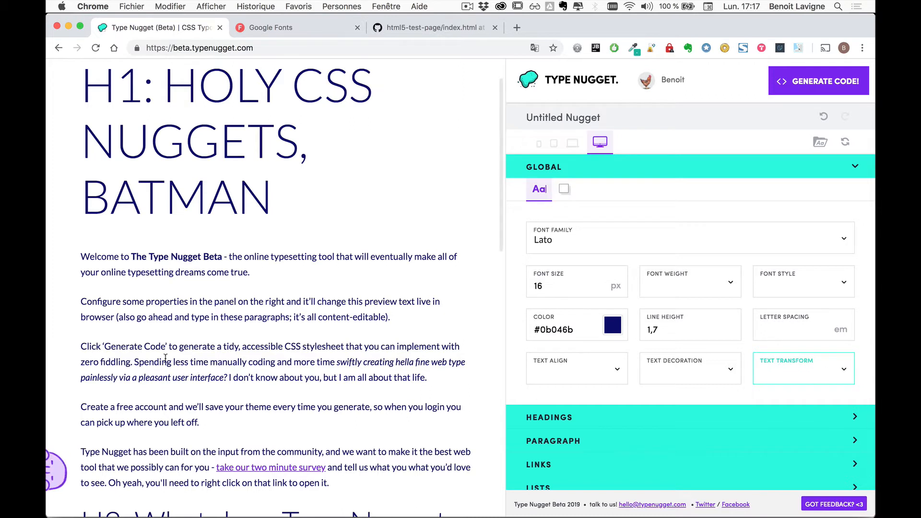
drag(165, 358, 379, 363)
click(430, 362)
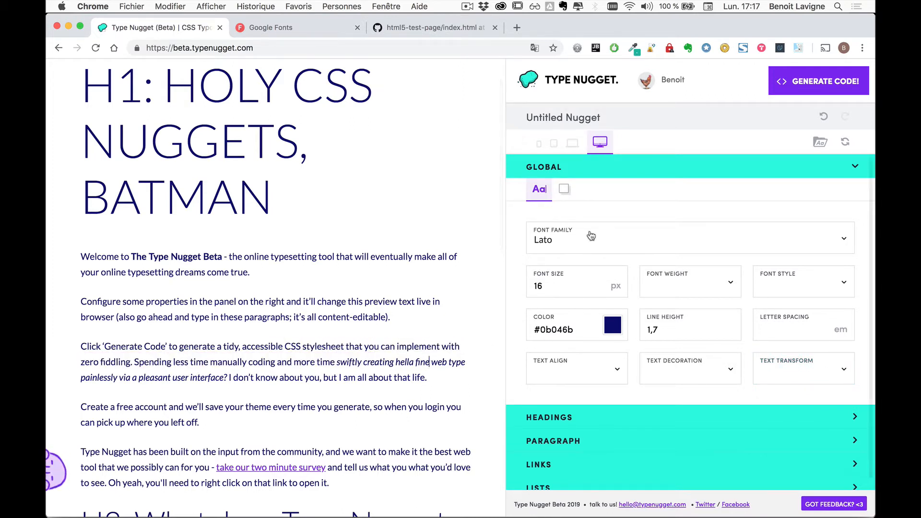
click(564, 191)
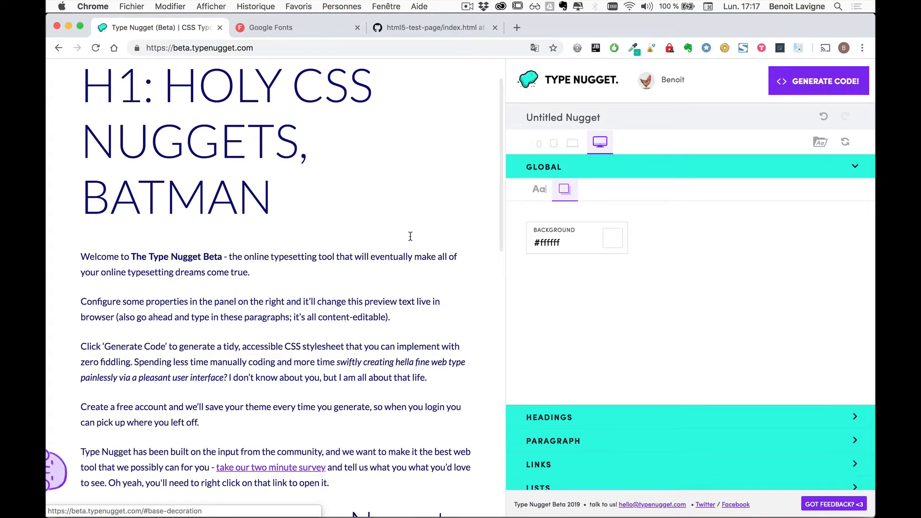
click(539, 191)
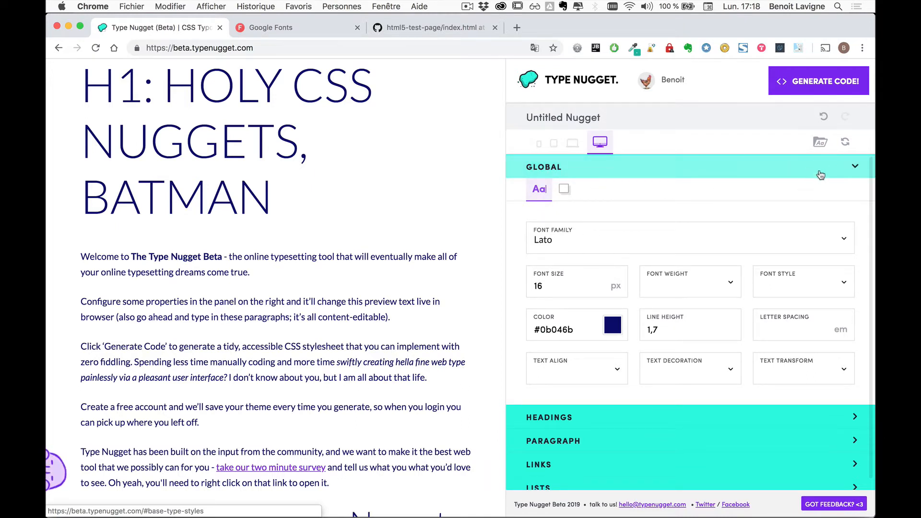
Switch from the global settings to the base heading settings and add Alegreya Sans to the theme fonts.
click(857, 170)
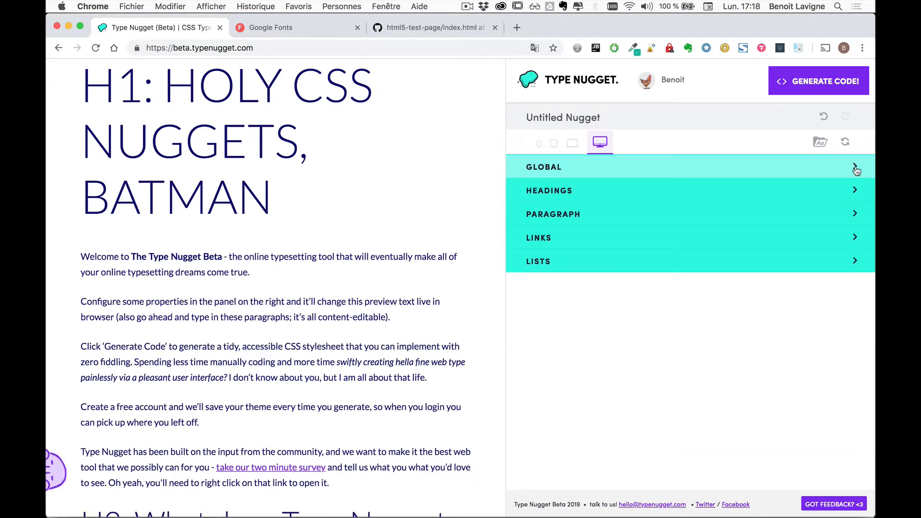
click(853, 197)
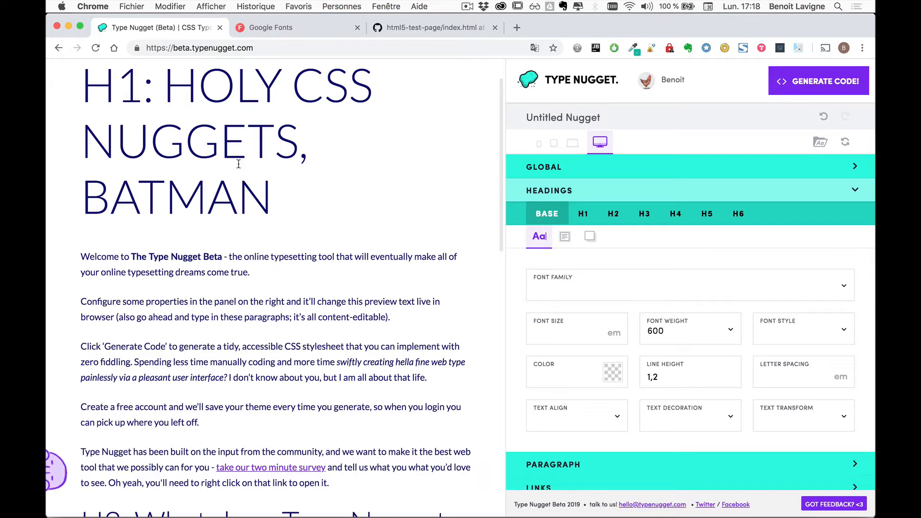
click(604, 295)
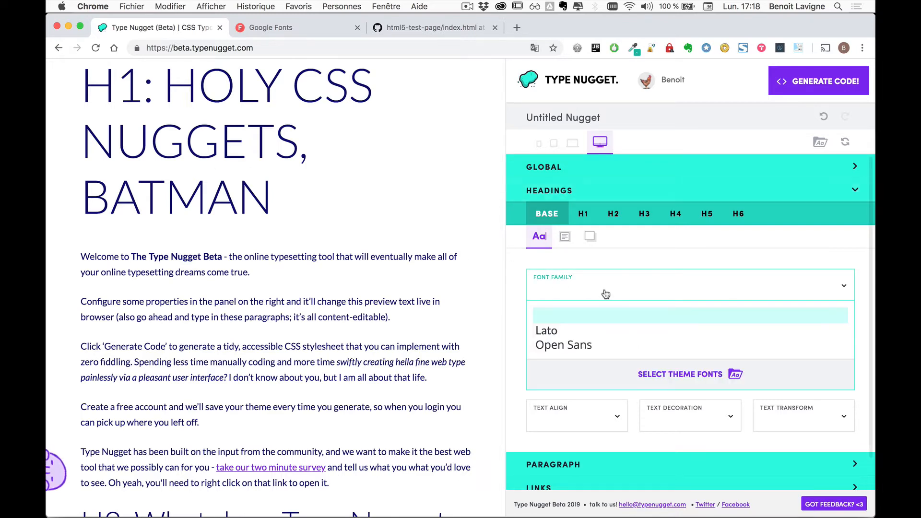
click(687, 380)
scroll(512, 376, down, 4)
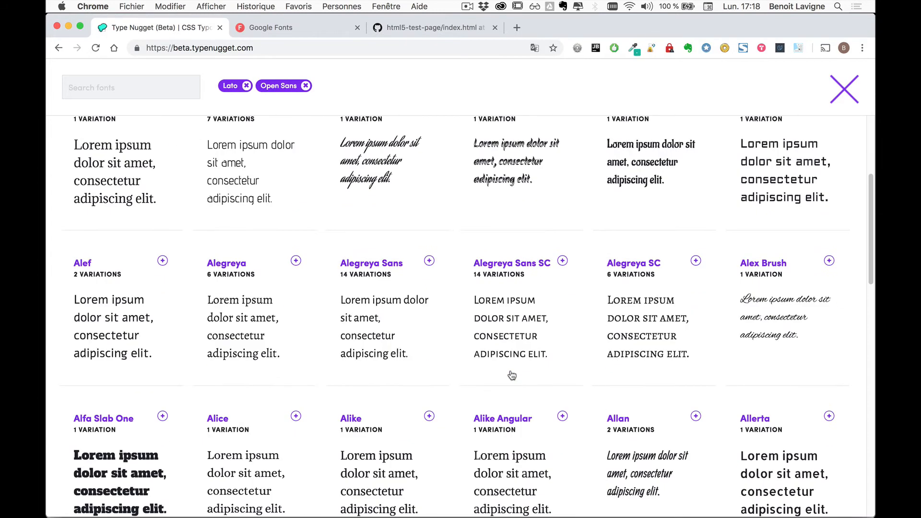
scroll(512, 376, down, 1)
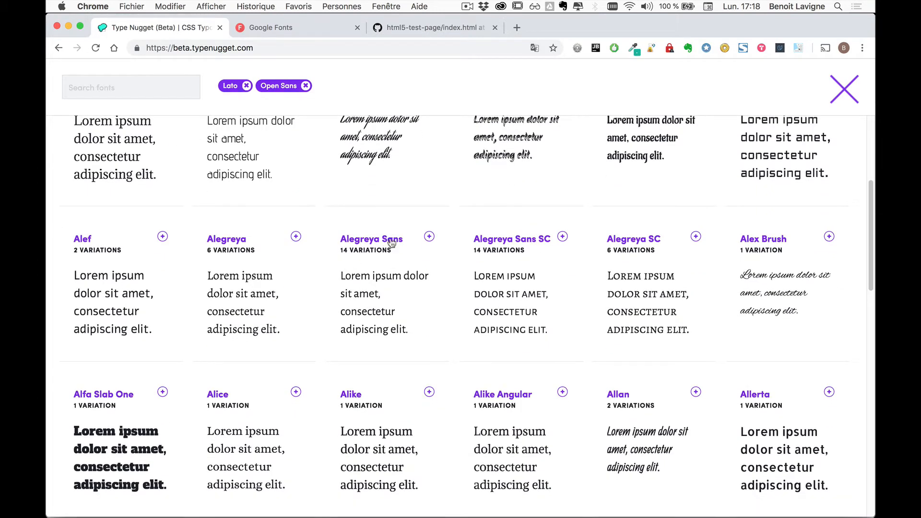
click(428, 237)
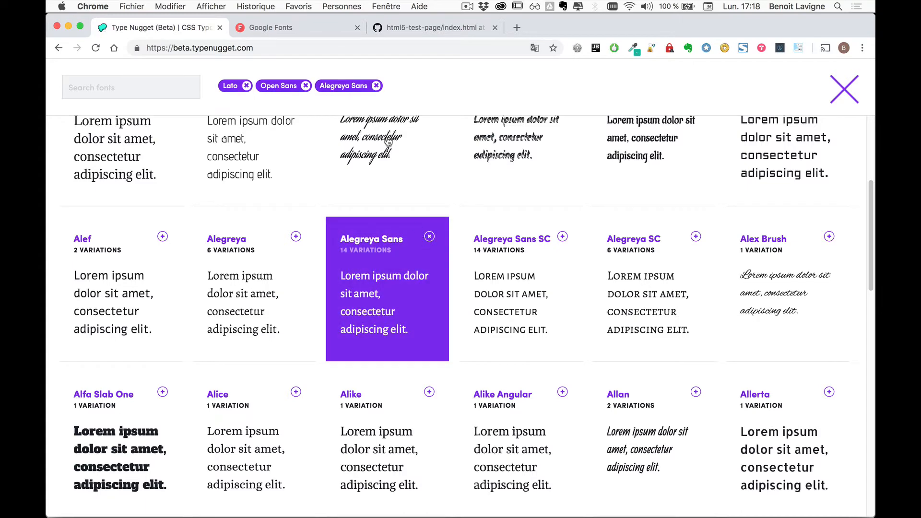
click(854, 94)
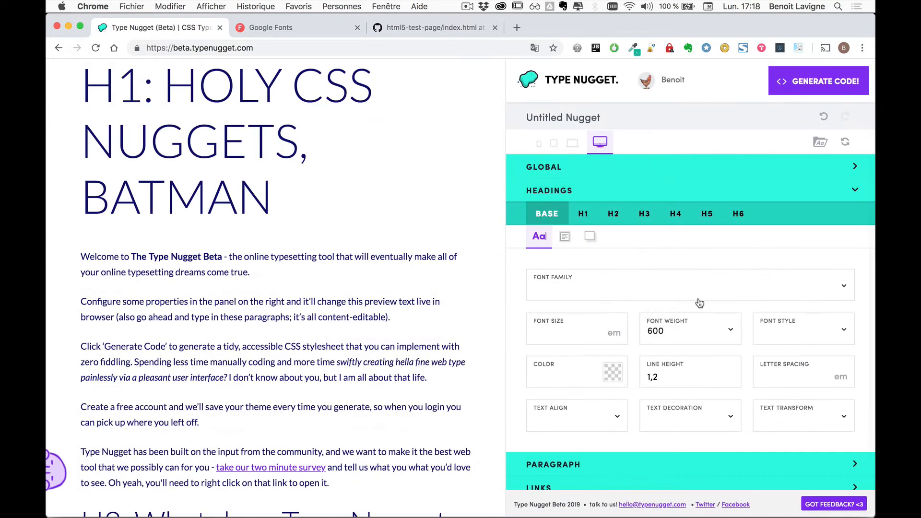
Set the base heading font family to Alegreya Sans and check the headings in the preview.
click(596, 280)
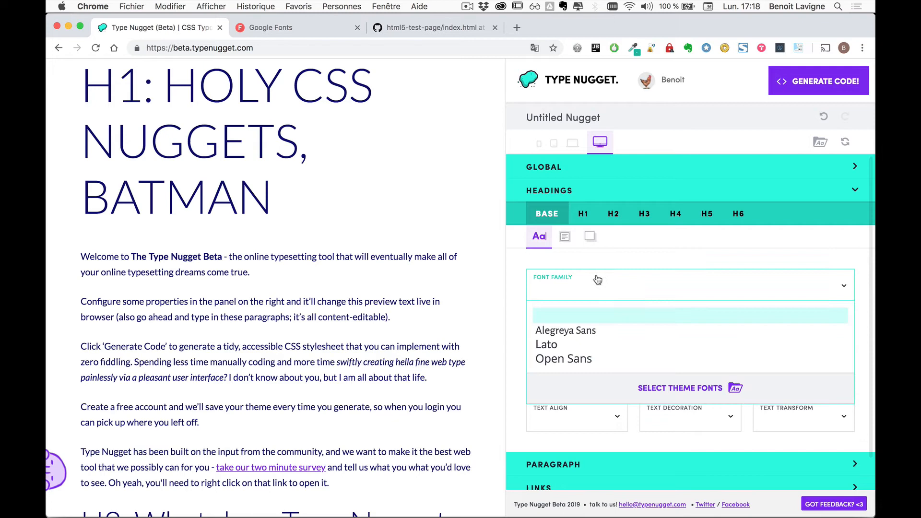
click(586, 337)
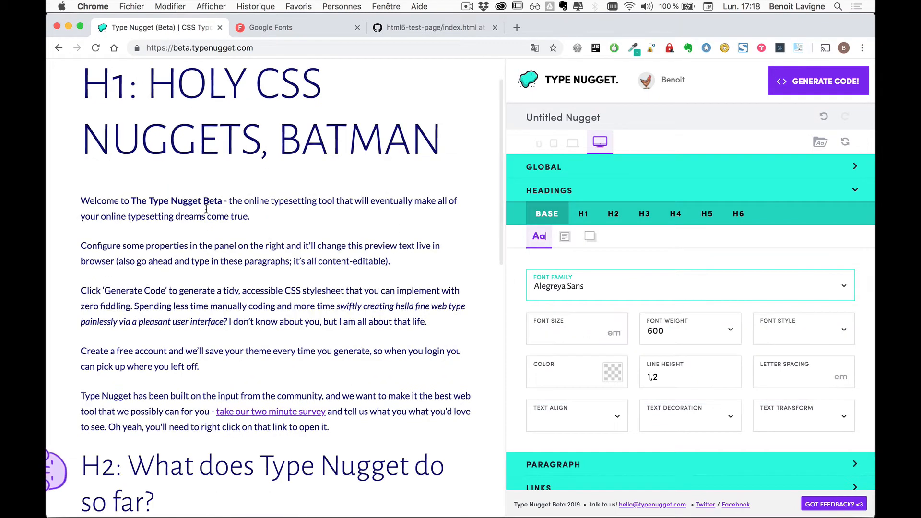
scroll(209, 225, down, 3)
scroll(384, 273, up, 3)
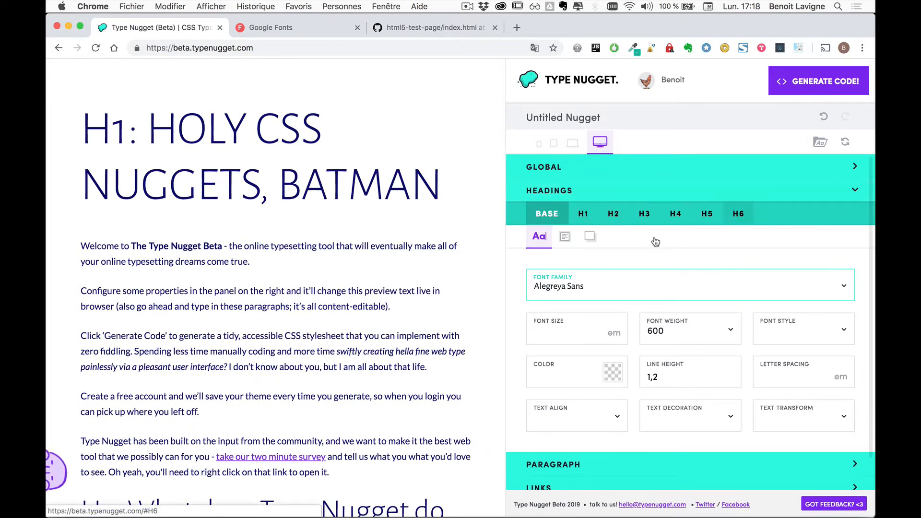
scroll(438, 294, down, 3)
scroll(438, 294, up, 3)
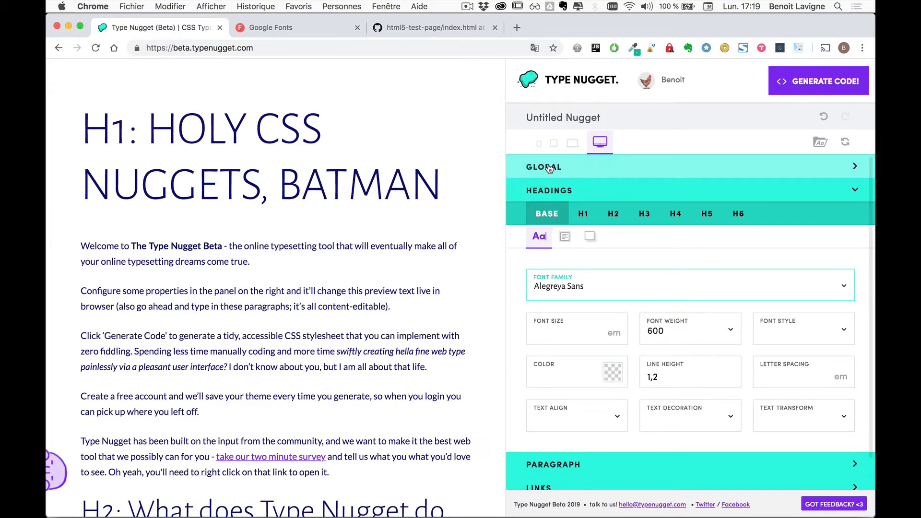
Set the base heading color to green #00b277.
click(612, 377)
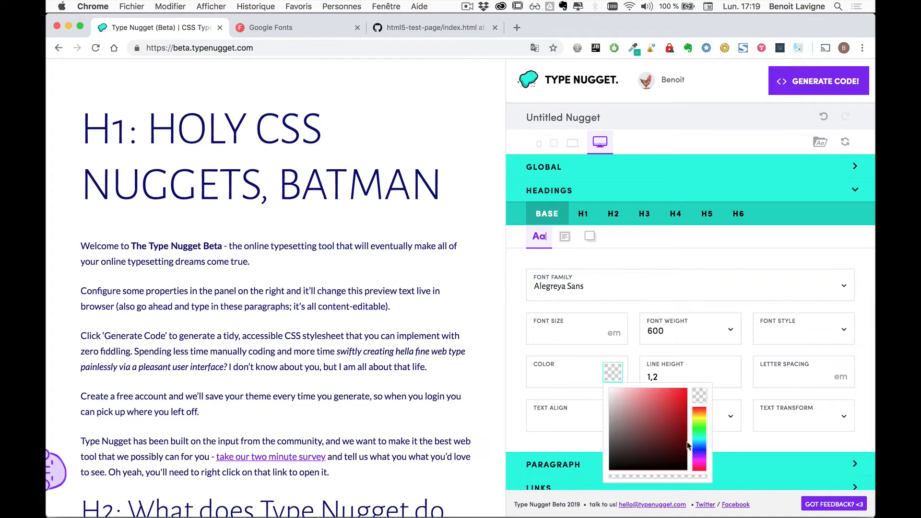
mouse_move(704, 417)
mouse_down()
mouse_move(693, 429)
mouse_move(688, 416)
mouse_up()
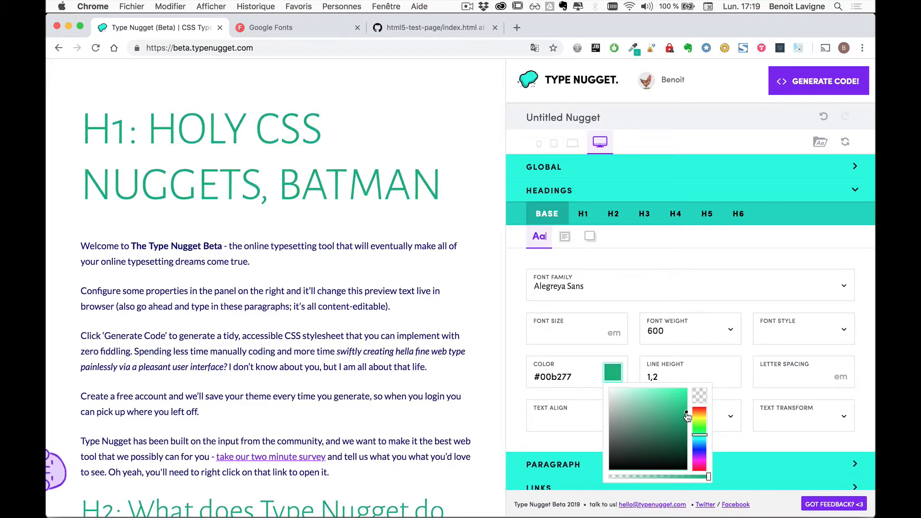
click(468, 294)
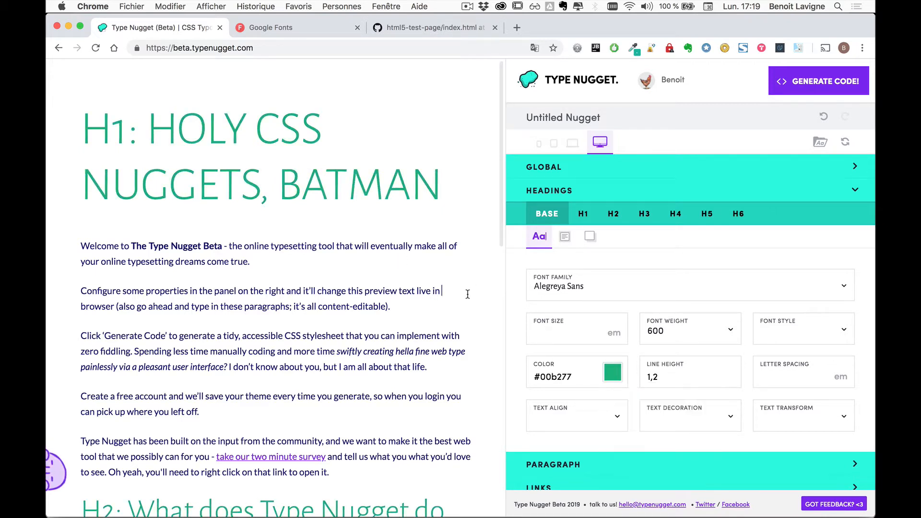
Clear the base heading color and look over the text align options for headings.
drag(574, 378, 442, 372)
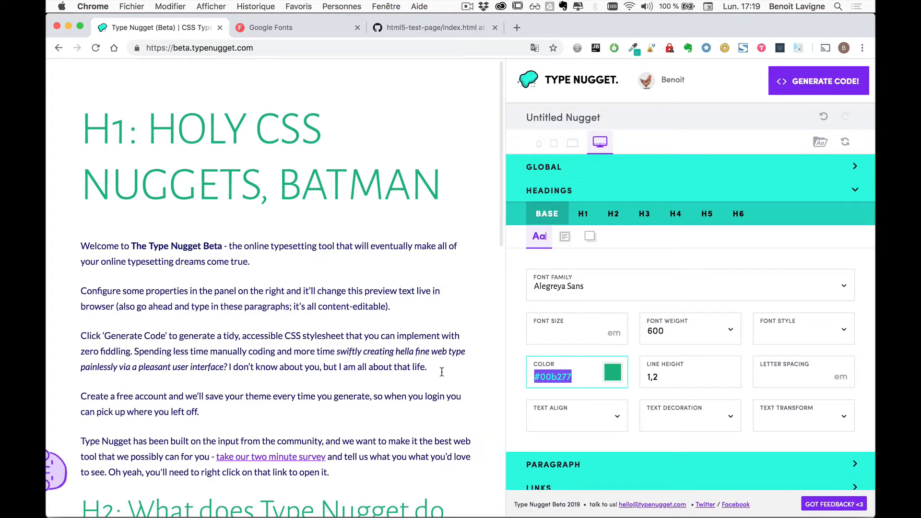
key(BackSpace)
click(575, 353)
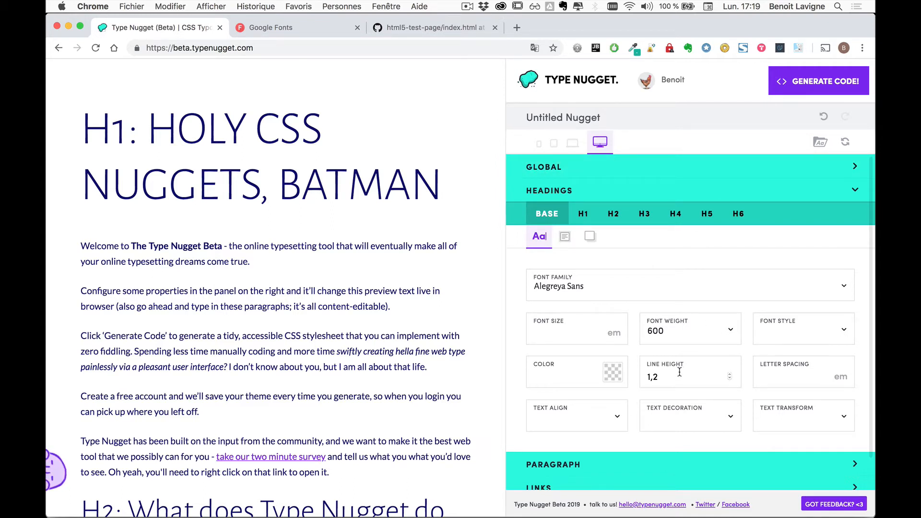
click(586, 418)
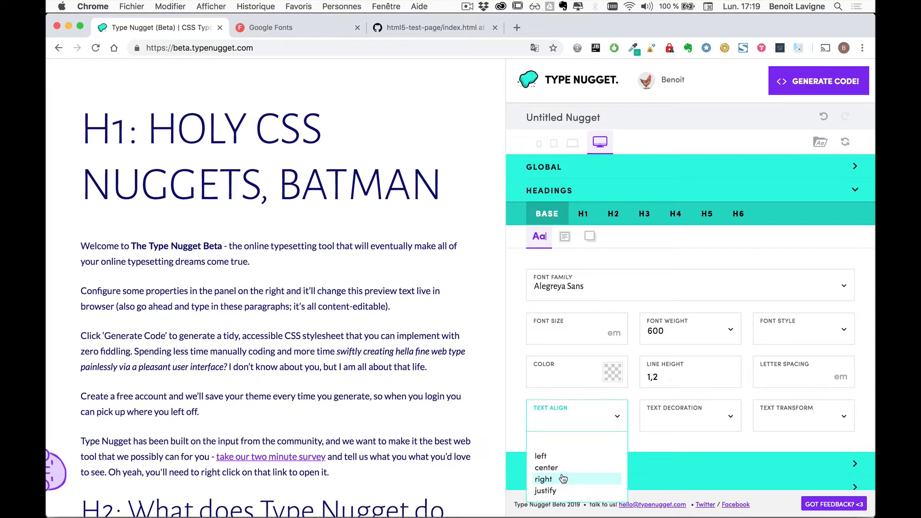
click(598, 425)
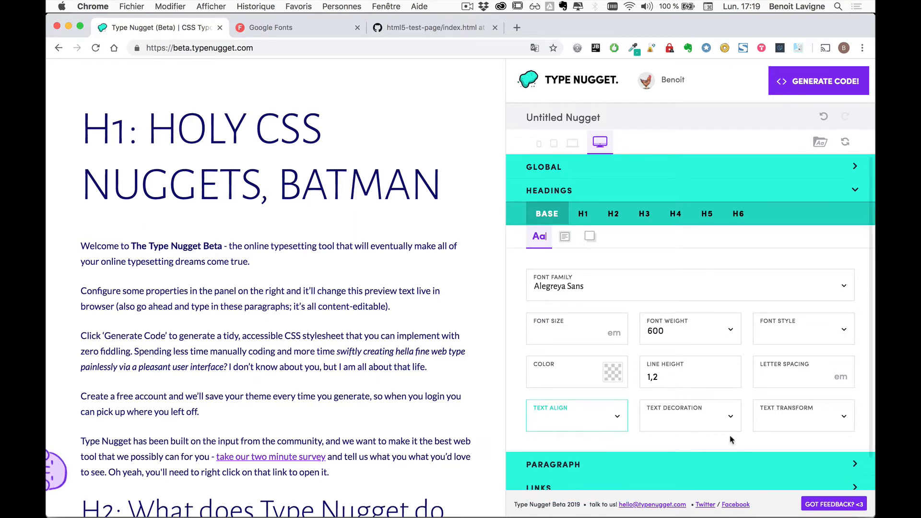
Set the base heading text transform to uppercase and check the headings in the preview.
click(799, 419)
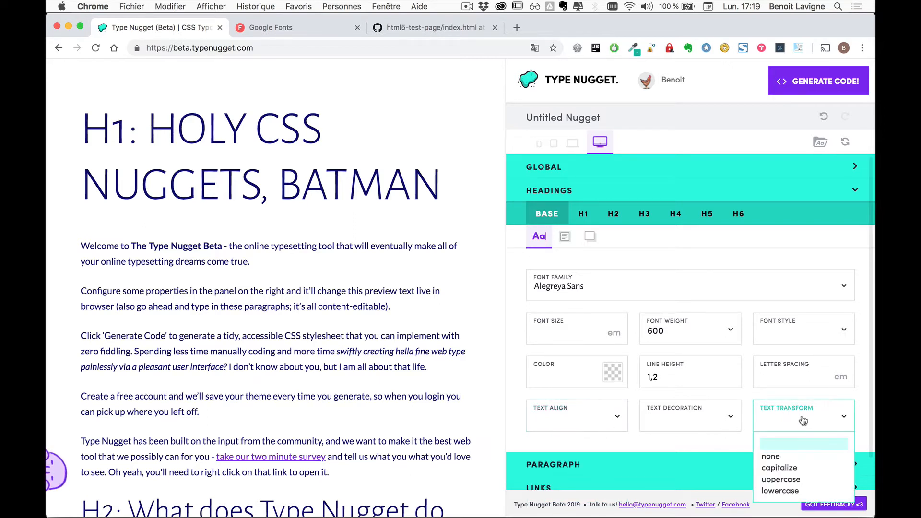
click(795, 480)
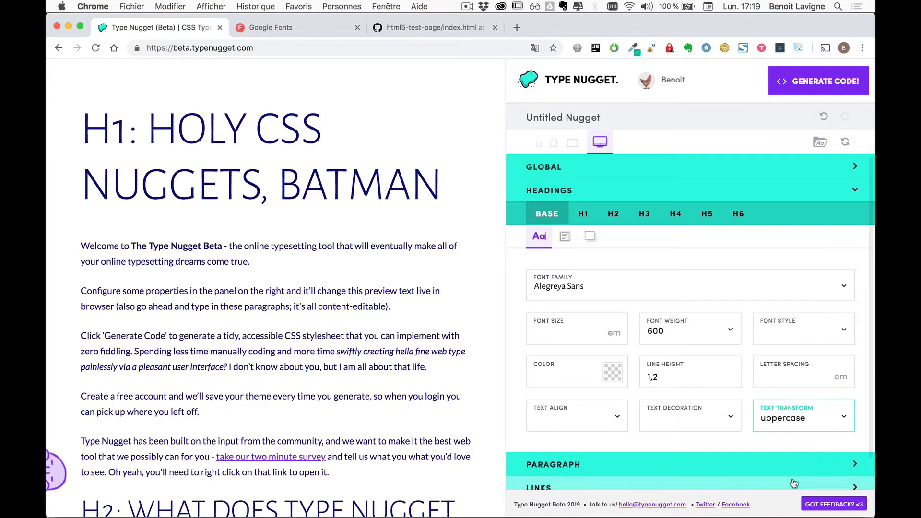
scroll(345, 388, down, 2)
scroll(345, 388, down, 3)
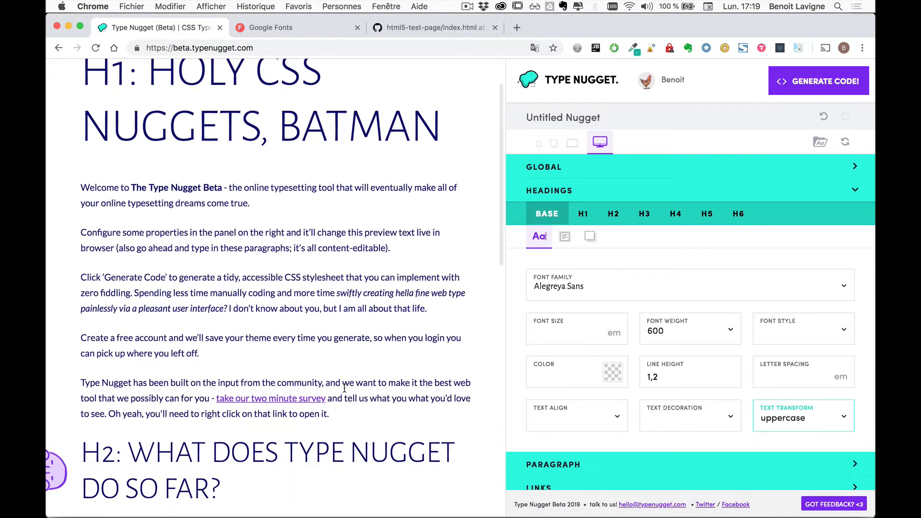
Change the base heading text transform to capitalize and check the H2 heading in the preview.
click(801, 423)
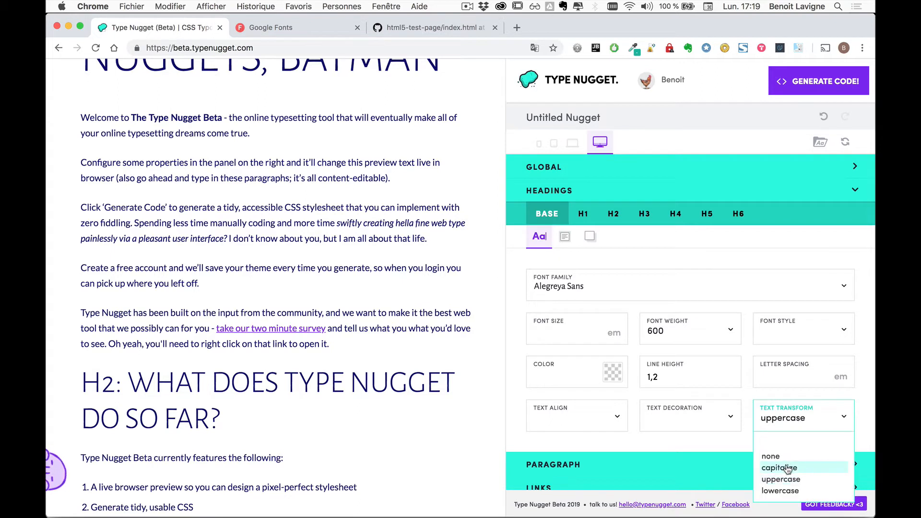
click(788, 468)
scroll(335, 389, up, 1)
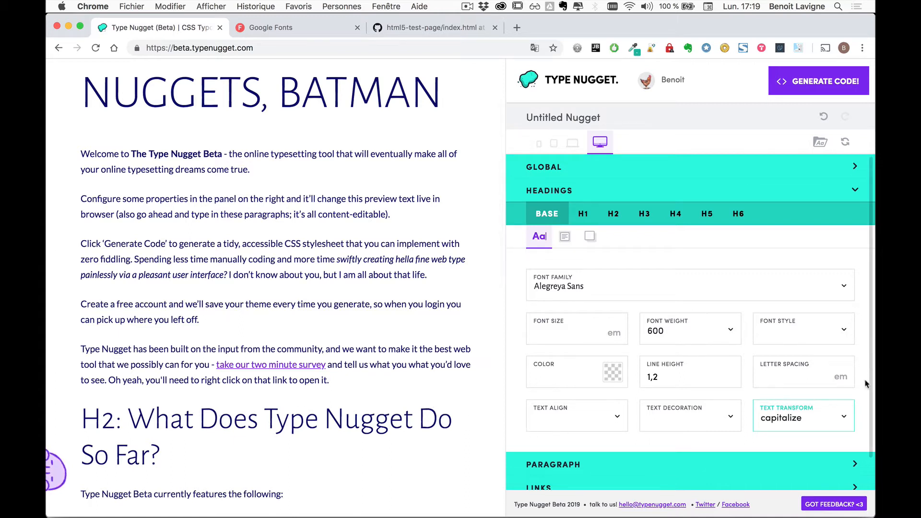
Try the uppercase text transform on all base headings again, check the preview, and clear the setting.
click(802, 422)
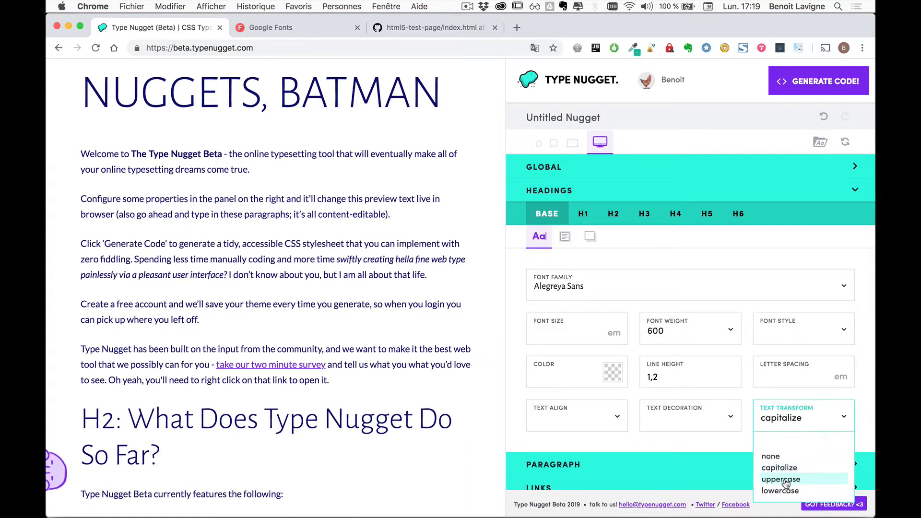
click(787, 479)
scroll(403, 395, down, 8)
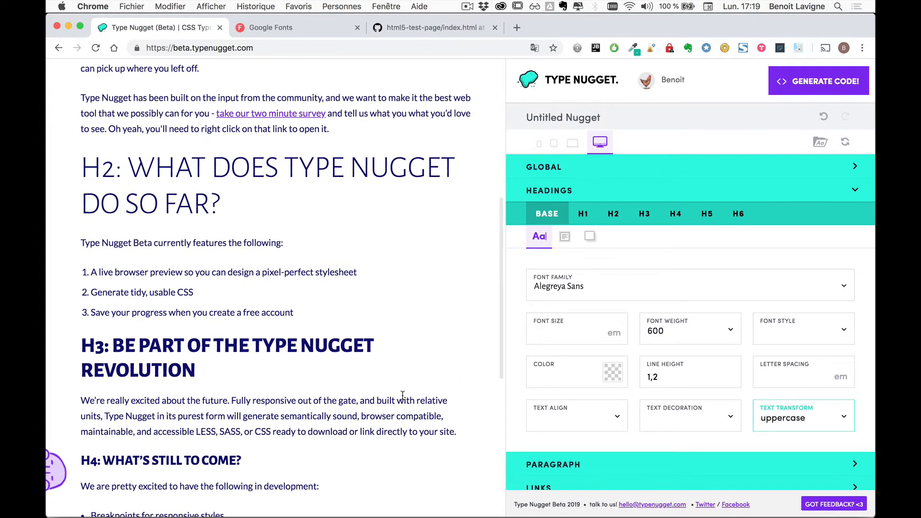
scroll(402, 395, down, 4)
scroll(403, 395, up, 12)
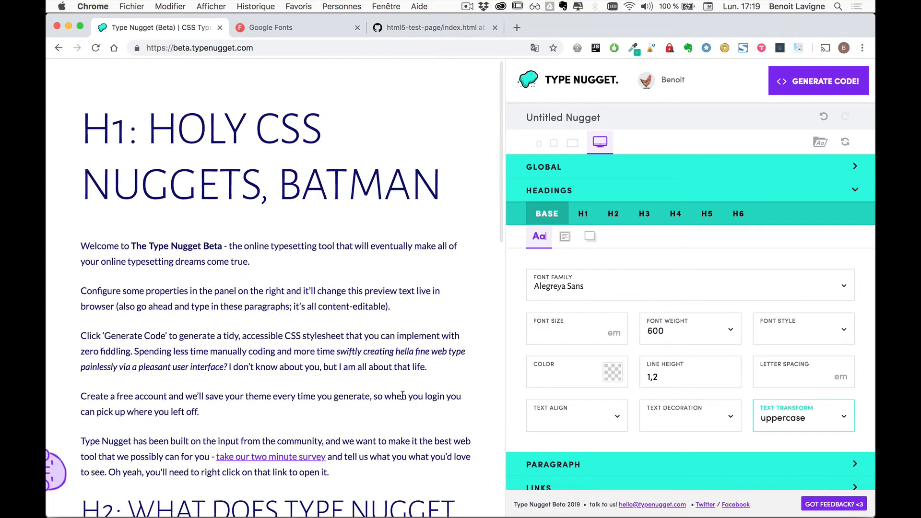
click(816, 421)
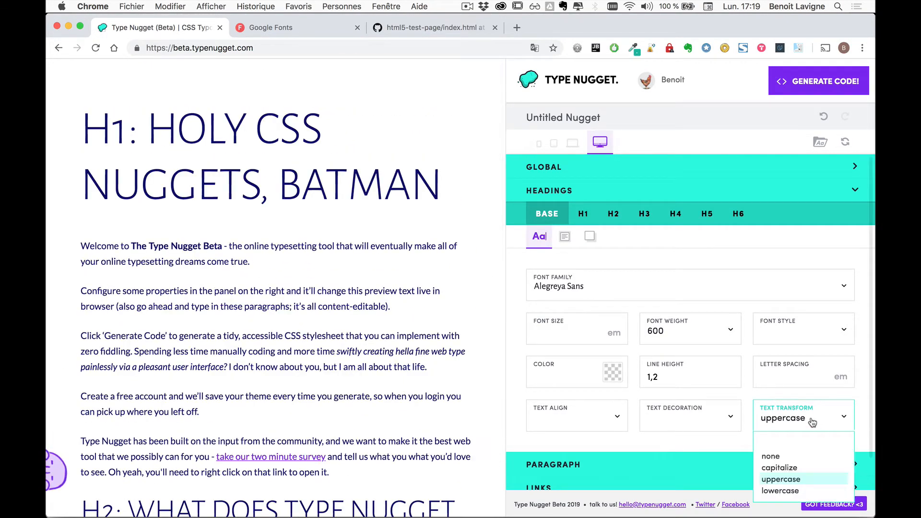
click(790, 444)
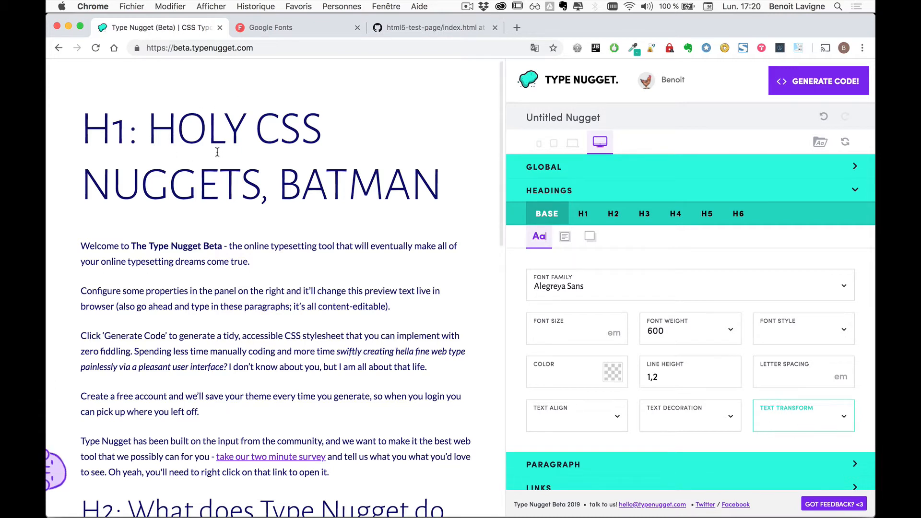
Compare the individual font size, font weight and text transform settings of the H1, H2 and H3 headings.
click(584, 214)
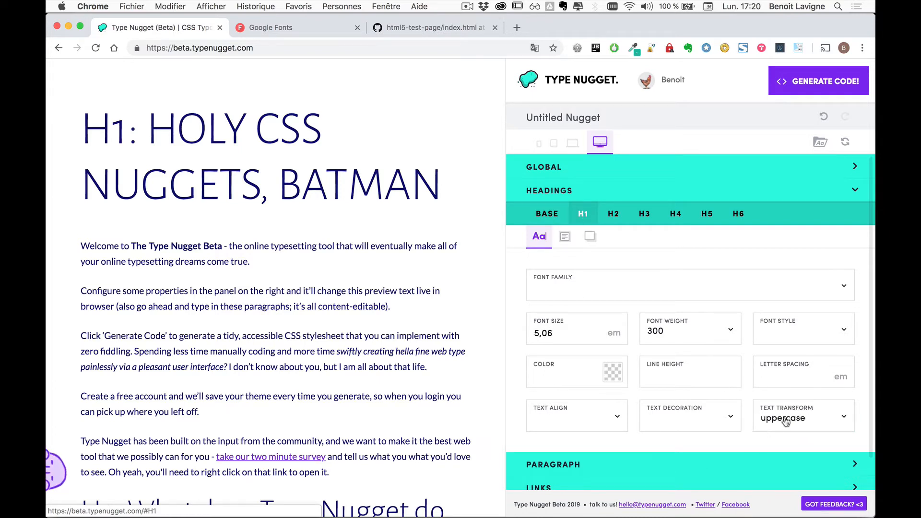
click(613, 214)
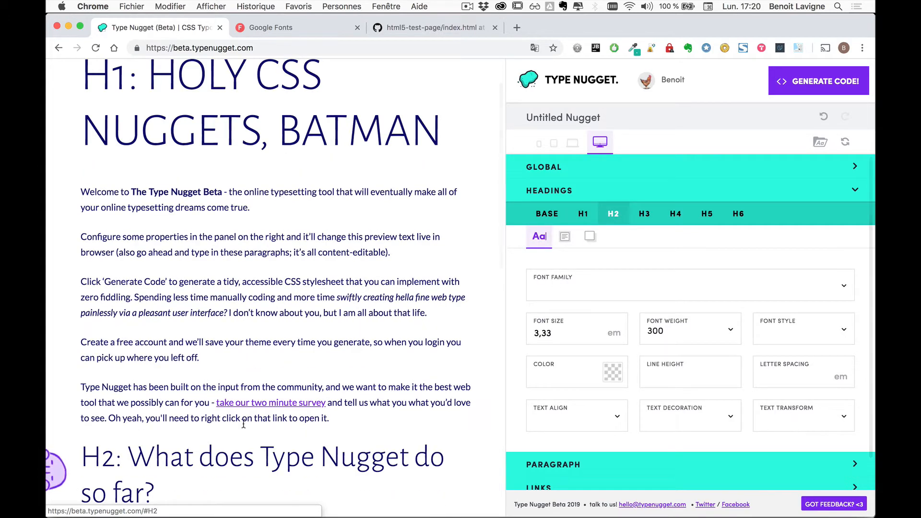
scroll(255, 453, down, 2)
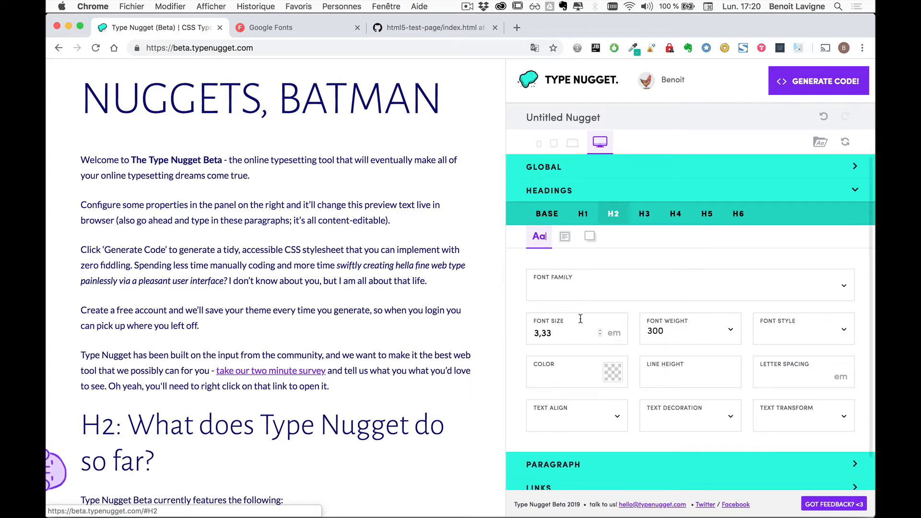
click(583, 214)
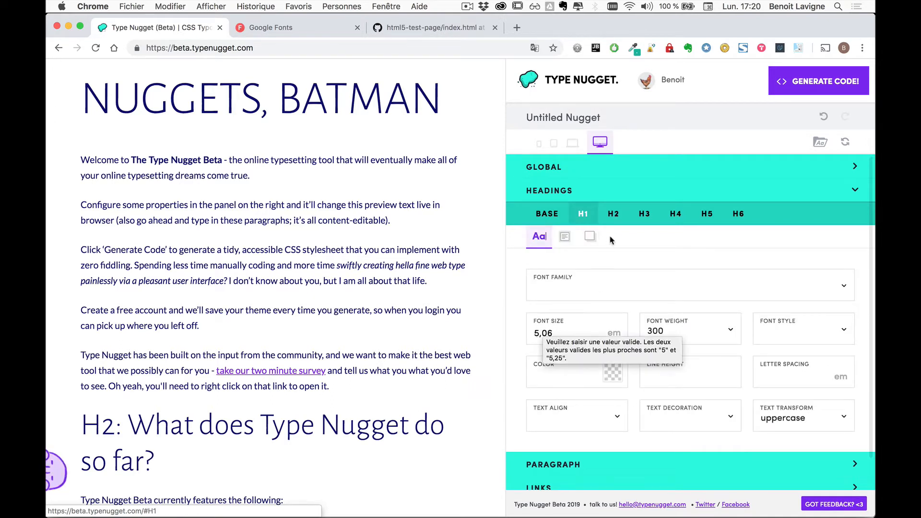
click(644, 213)
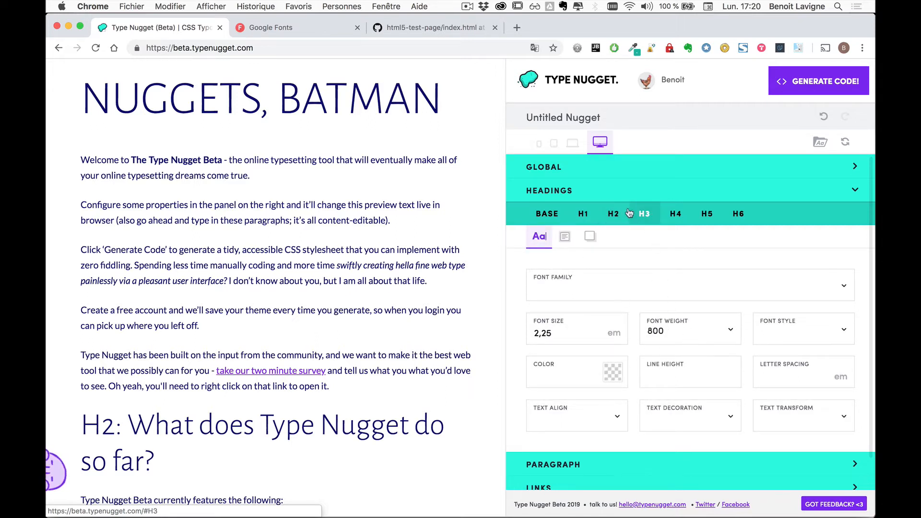
click(605, 216)
click(587, 217)
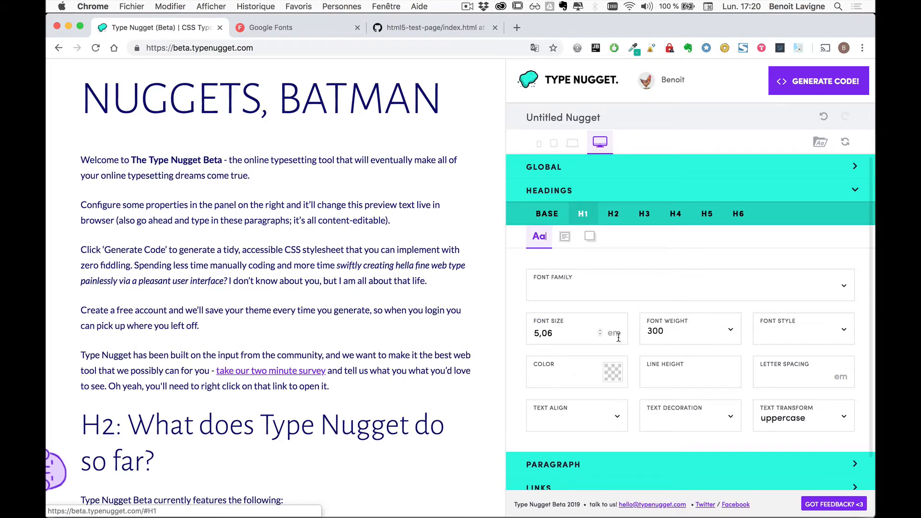
scroll(353, 326, up, 3)
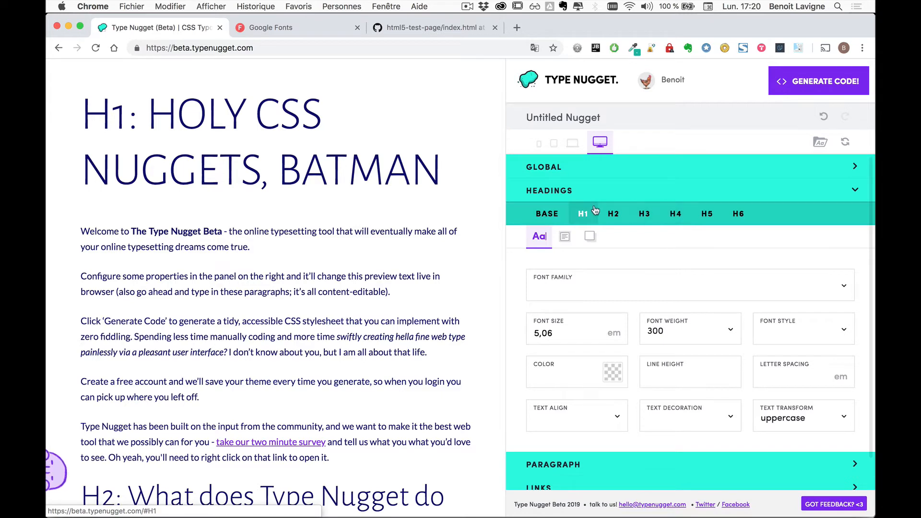
Review the em font sizes and weights of the H2 to H6 headings, and check the global pixel font size.
click(614, 216)
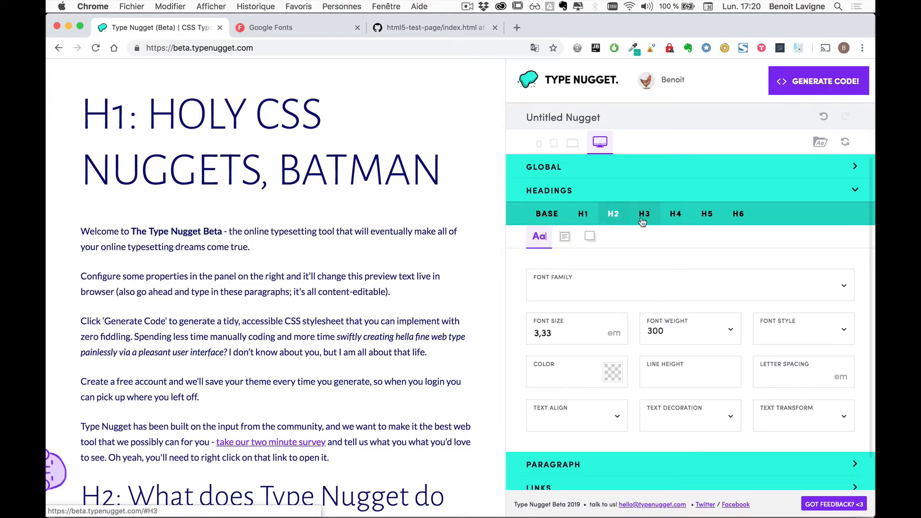
scroll(211, 381, down, 5)
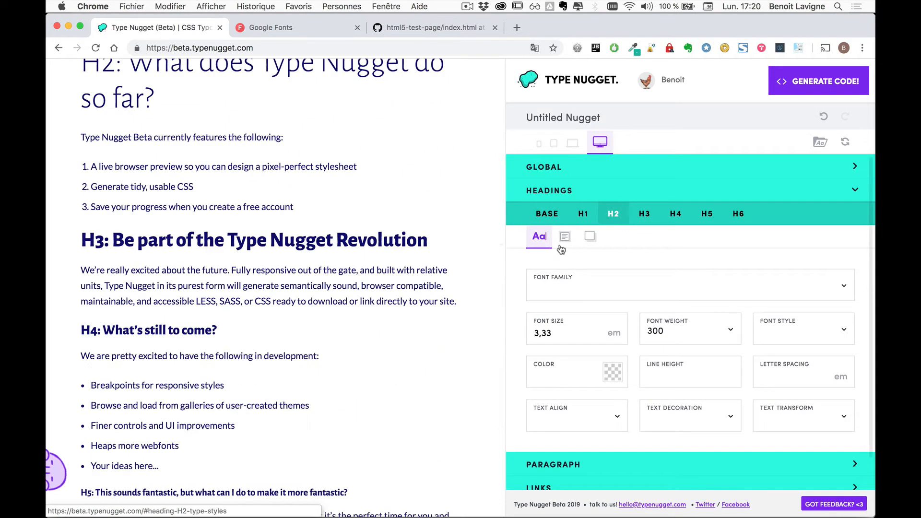
click(642, 216)
click(643, 216)
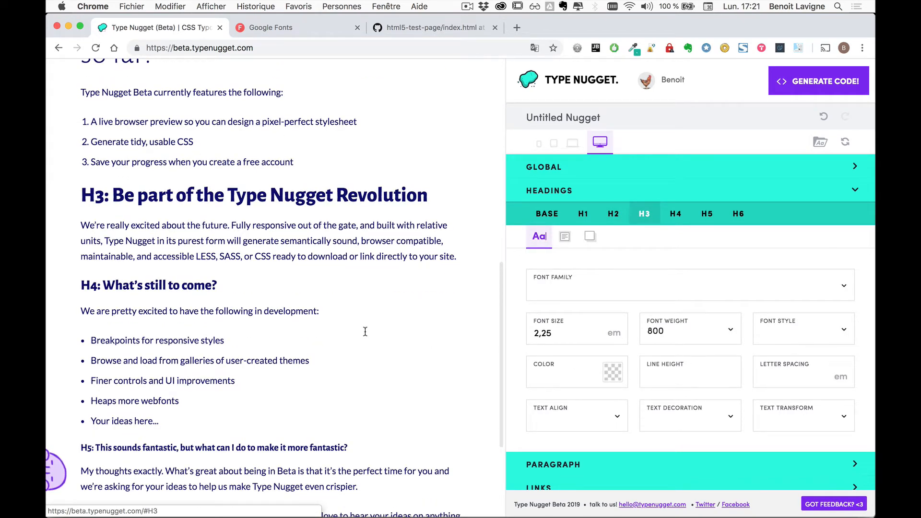
click(678, 218)
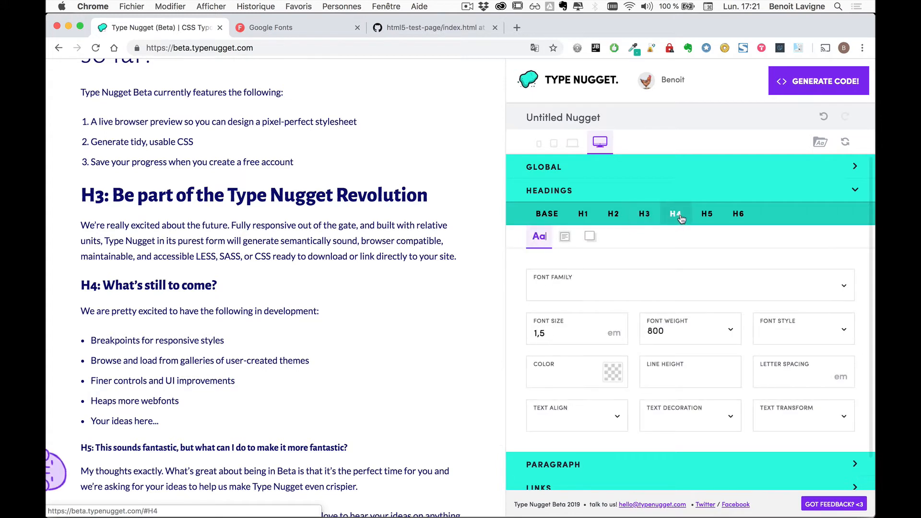
click(712, 222)
click(739, 216)
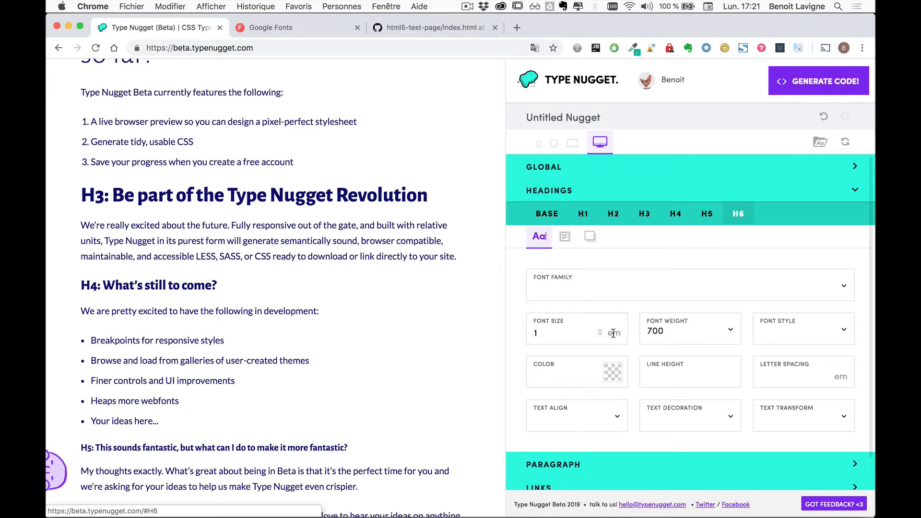
click(553, 171)
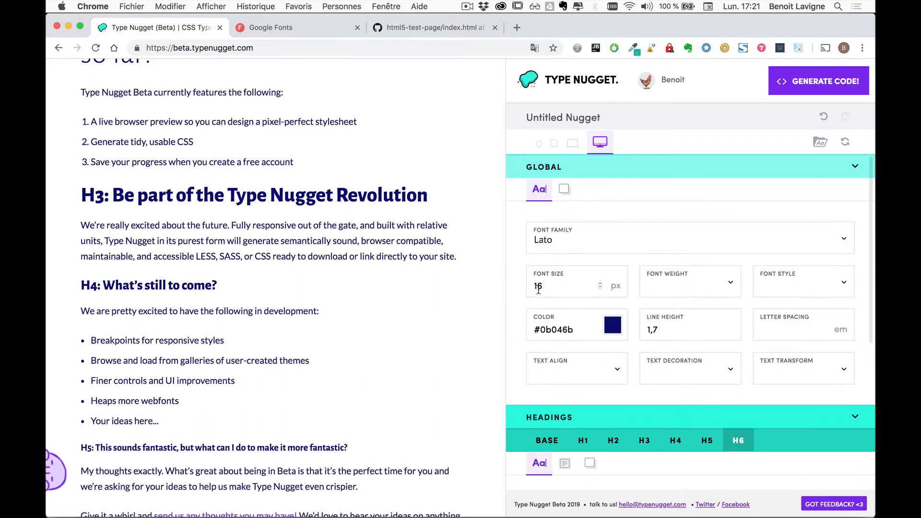
click(614, 168)
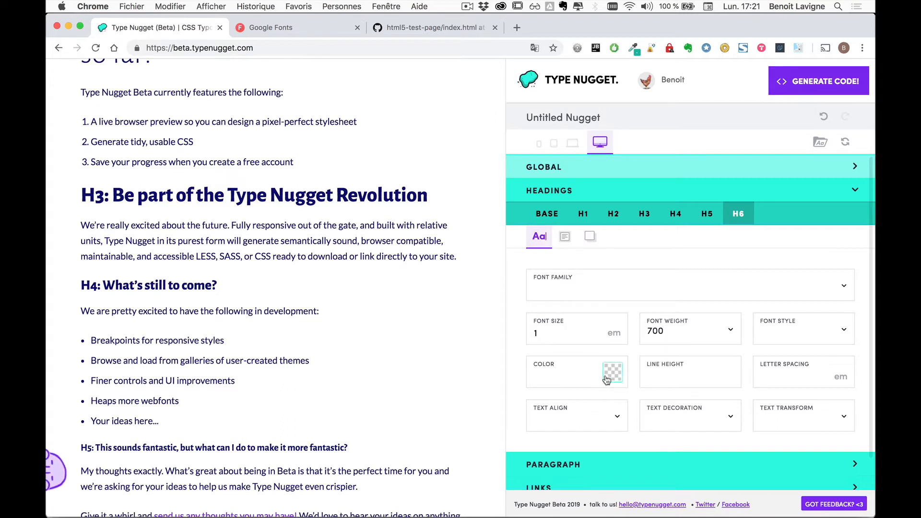
Set the H2 heading color to red #ff0101 and check the H2 heading in the preview.
click(614, 215)
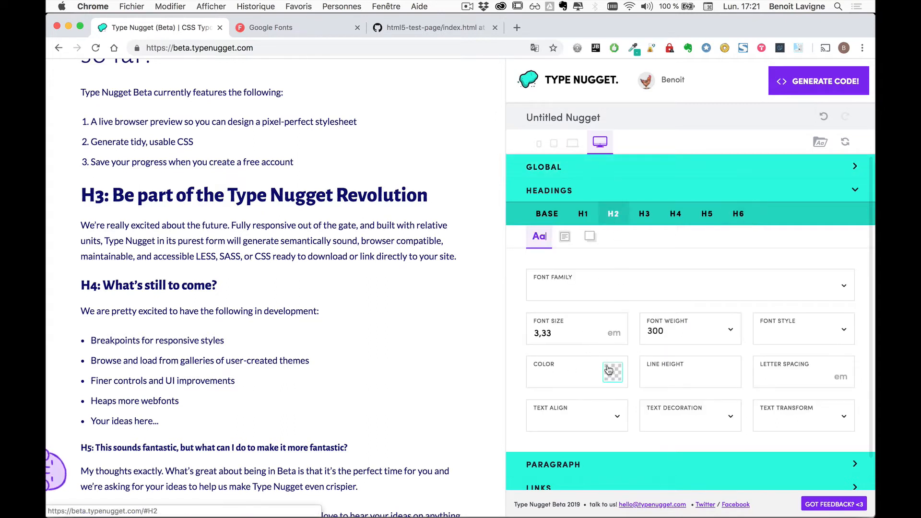
click(610, 373)
drag(685, 389, 688, 387)
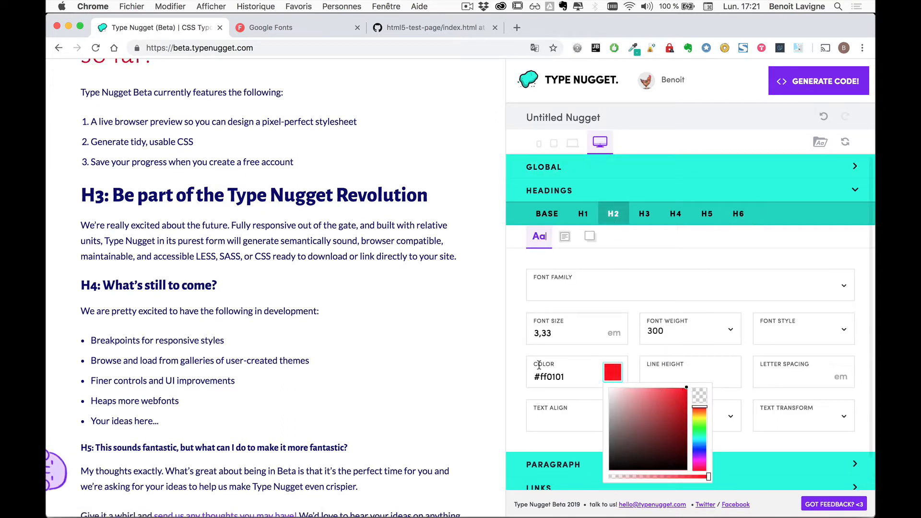
click(511, 360)
scroll(308, 249, up, 6)
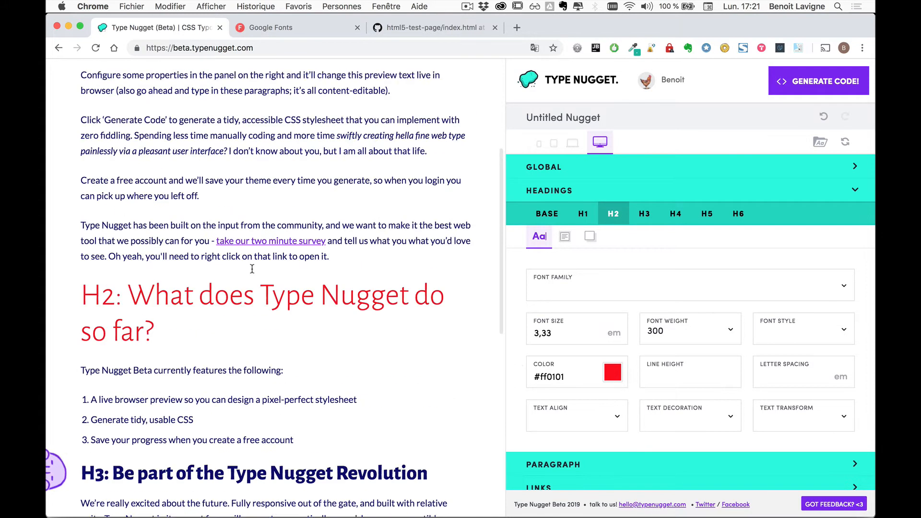
Look through the settings of the H4, H5, H6, base and H1 headings.
click(661, 220)
click(676, 216)
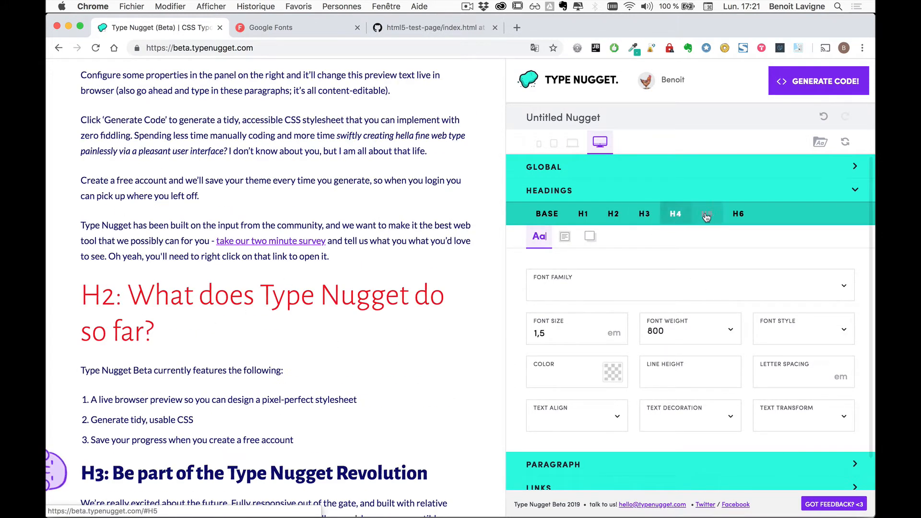
click(708, 216)
click(737, 215)
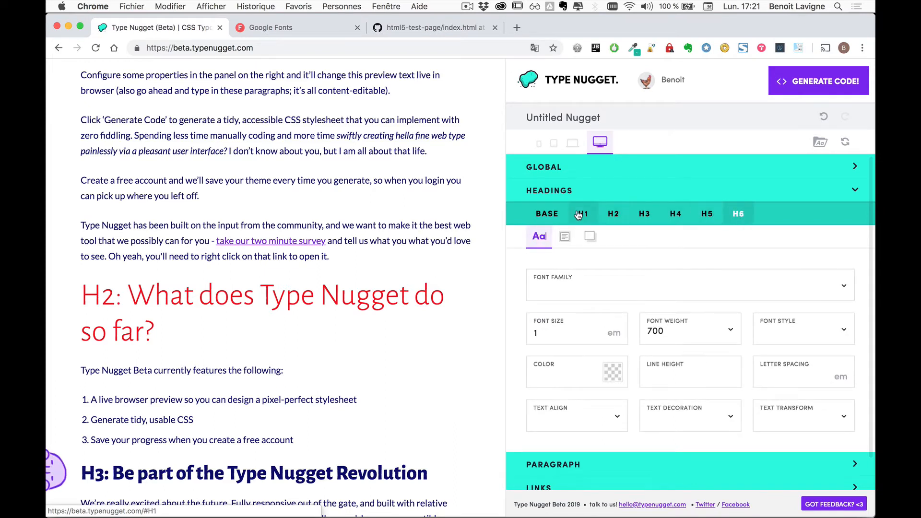
click(559, 216)
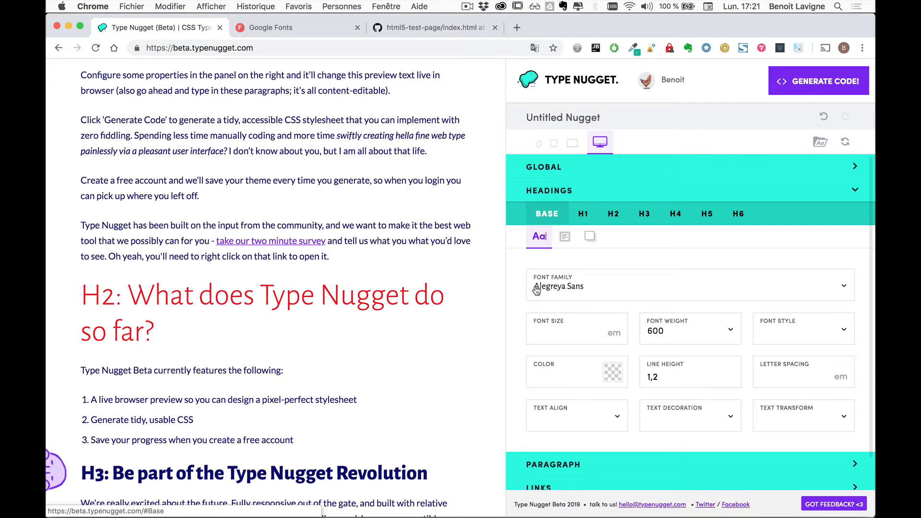
click(598, 219)
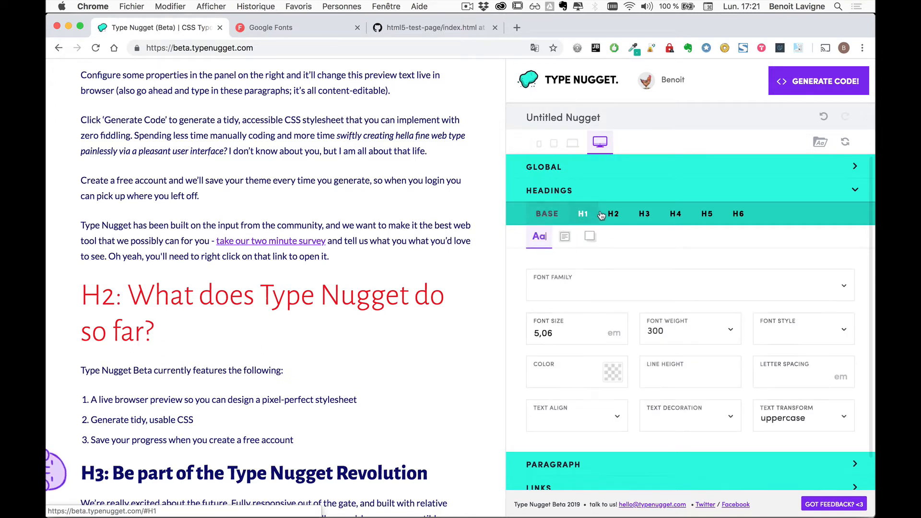
Set the H4 heading's font family to Open Sans and check the H4 heading in the preview.
click(673, 217)
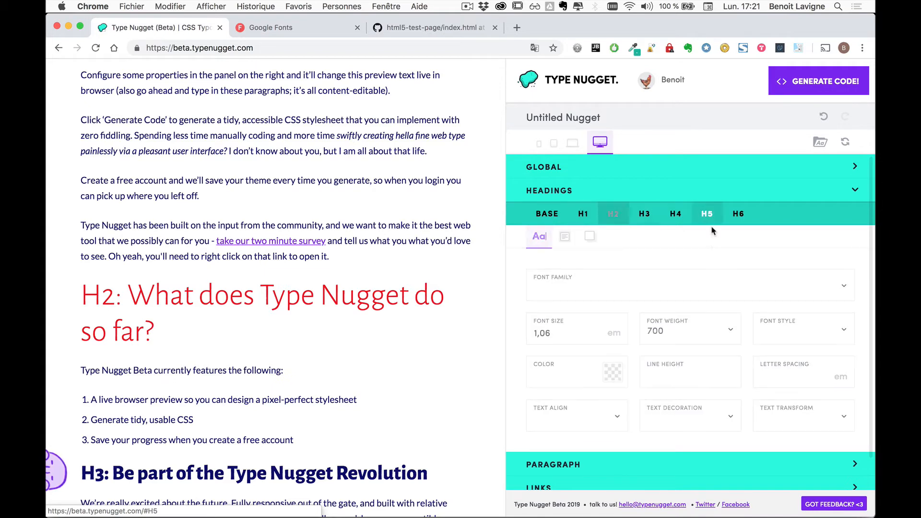
click(637, 286)
click(606, 360)
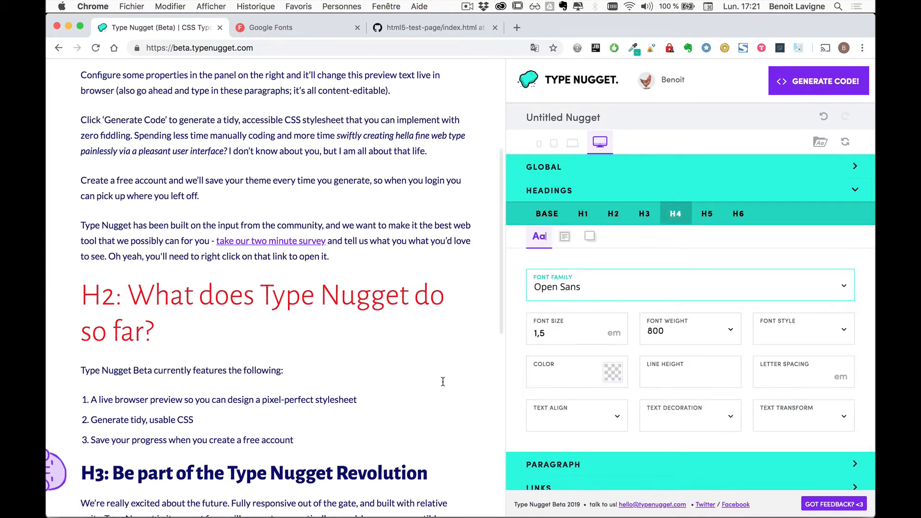
scroll(443, 381, down, 5)
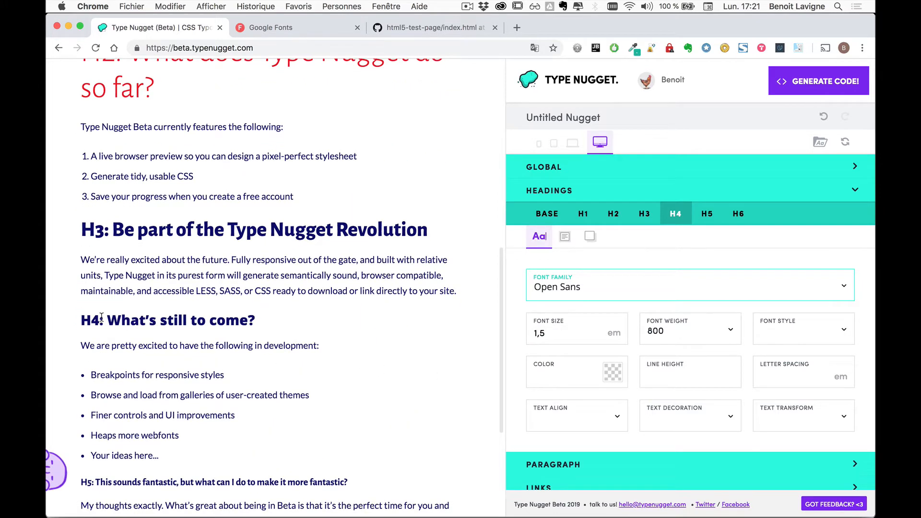
scroll(265, 358, down, 1)
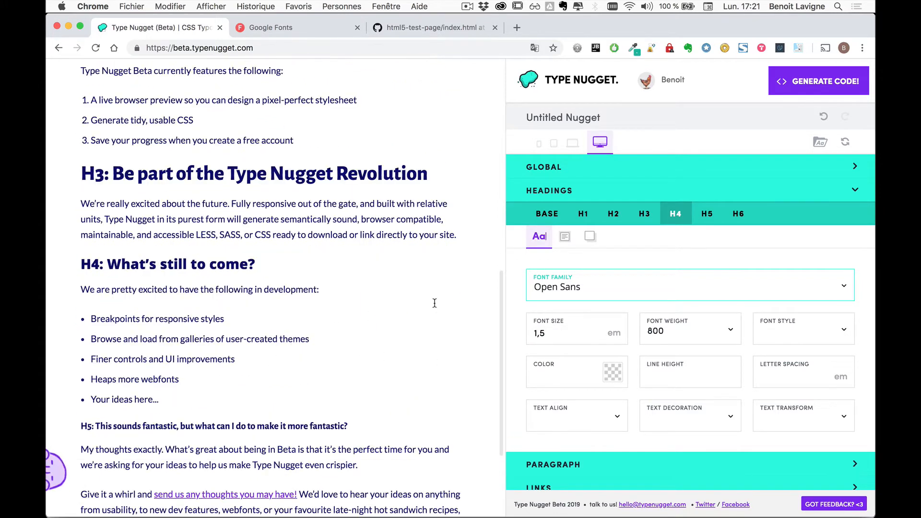
Close the heading settings and compare the base paragraph type settings with the global font settings.
click(549, 217)
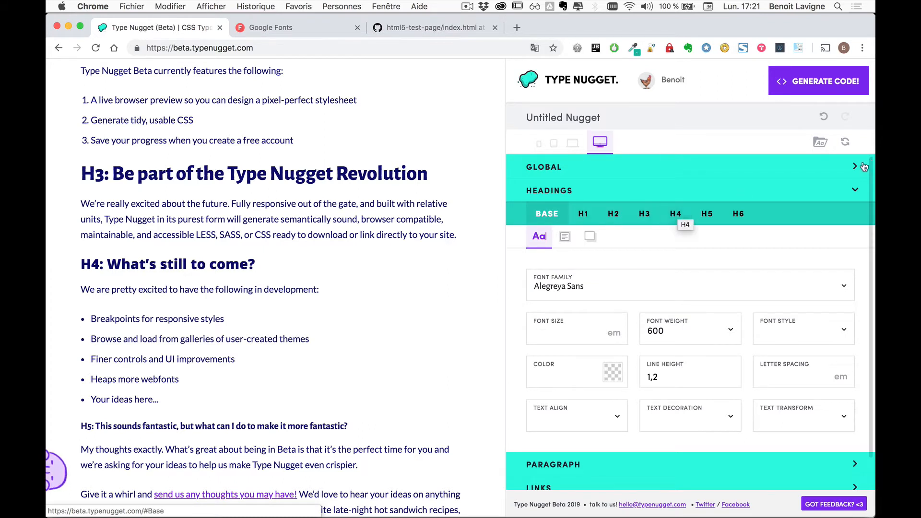
click(856, 192)
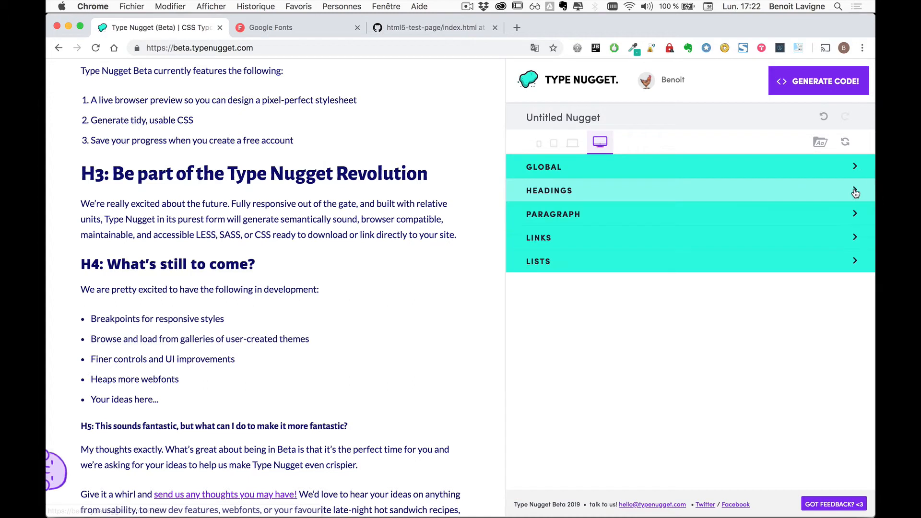
click(611, 219)
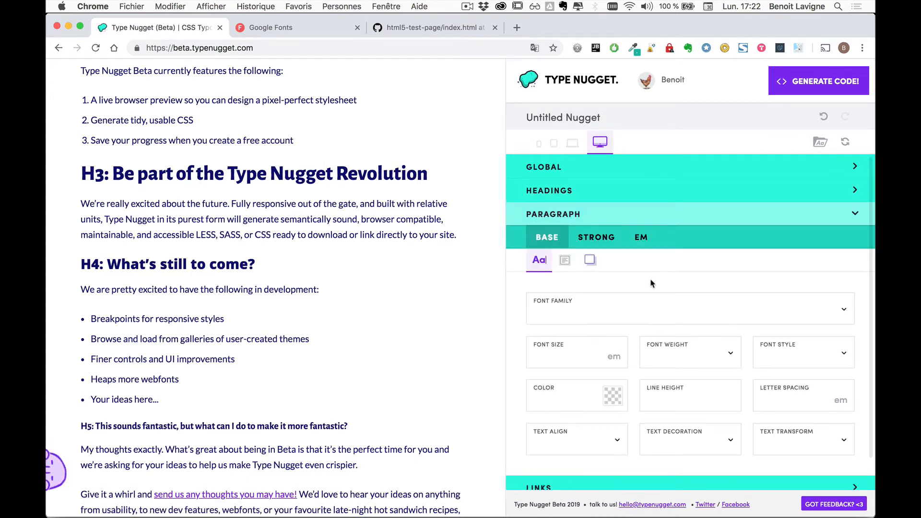
click(555, 168)
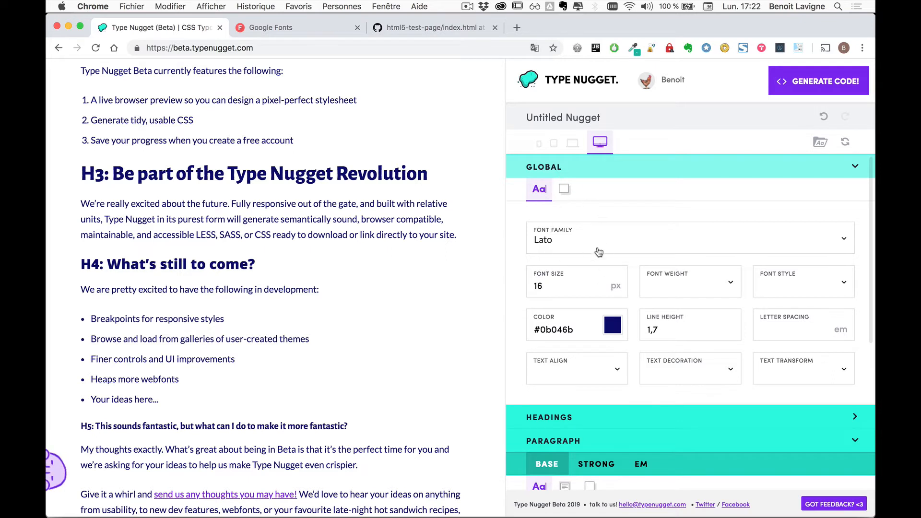
click(601, 171)
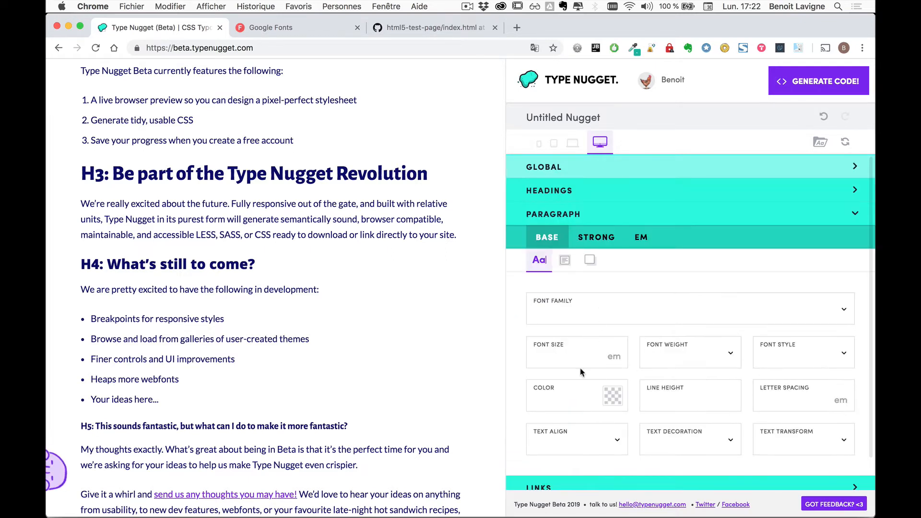
Review the base paragraph's margin and padding settings, along with its background and opacity options.
scroll(581, 368, down, 2)
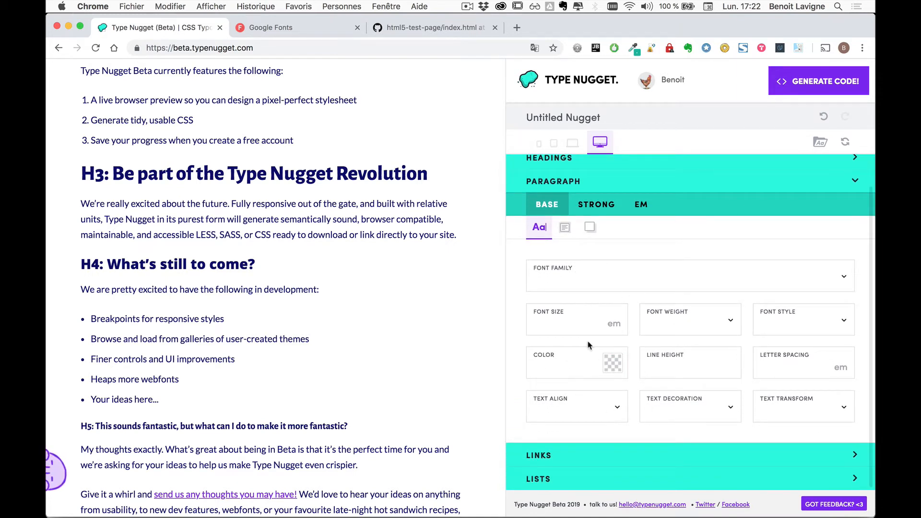
click(568, 232)
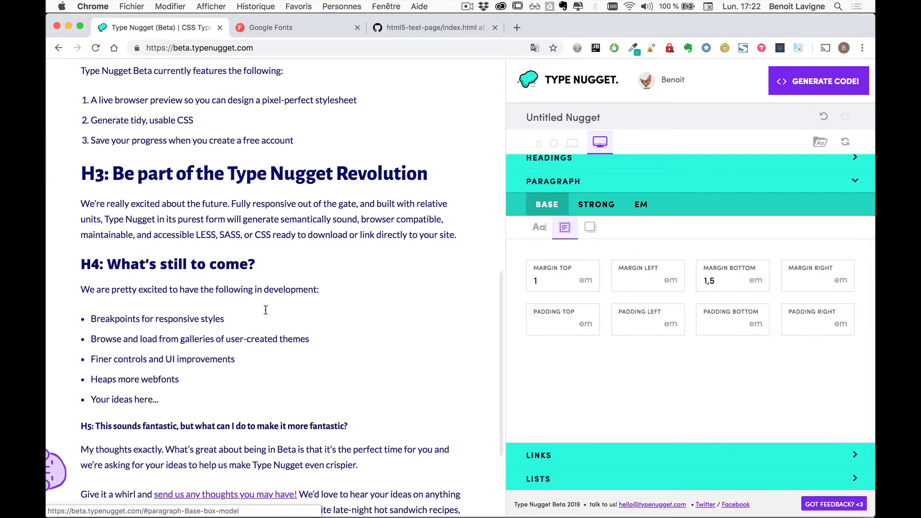
scroll(273, 304, up, 1)
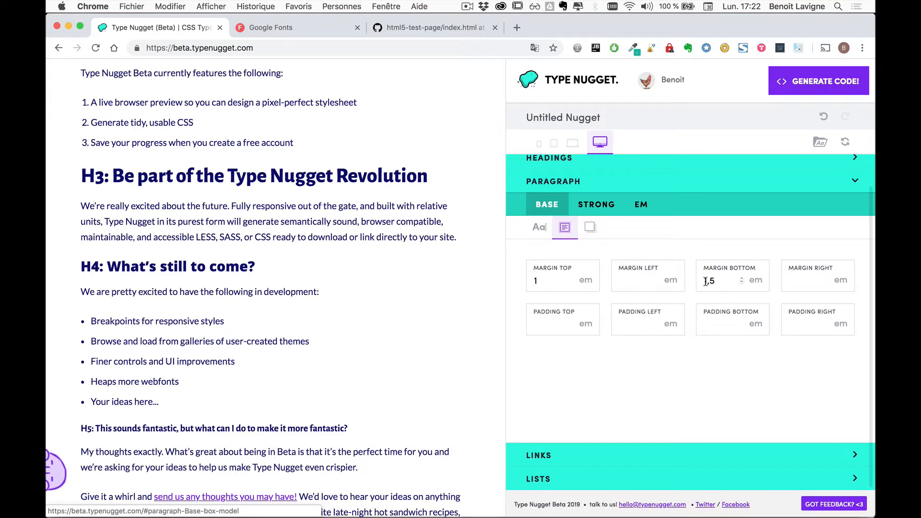
click(589, 228)
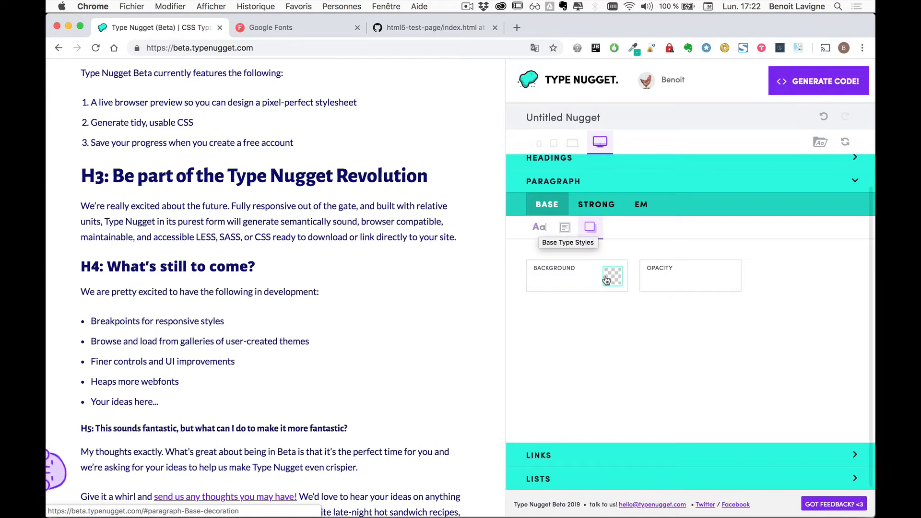
click(547, 231)
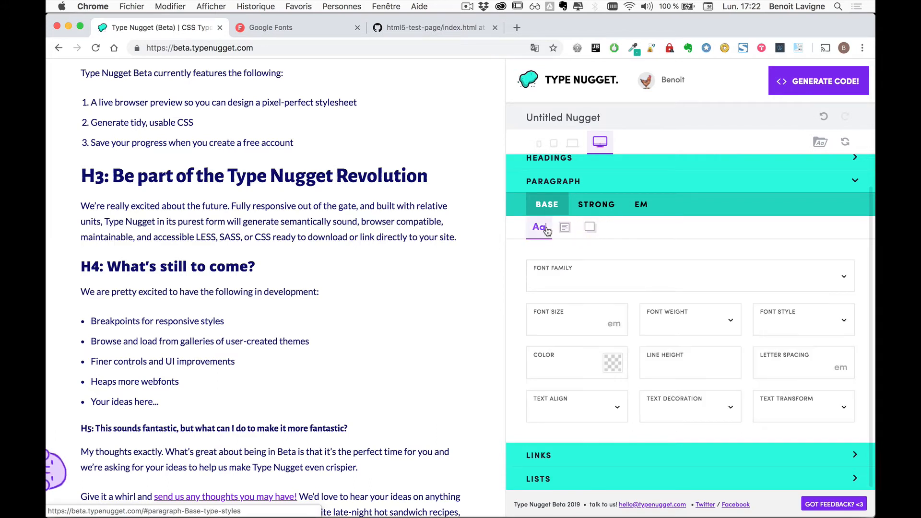
Open the paragraph's strong text settings and locate the bold text in the preview's first paragraph.
click(599, 210)
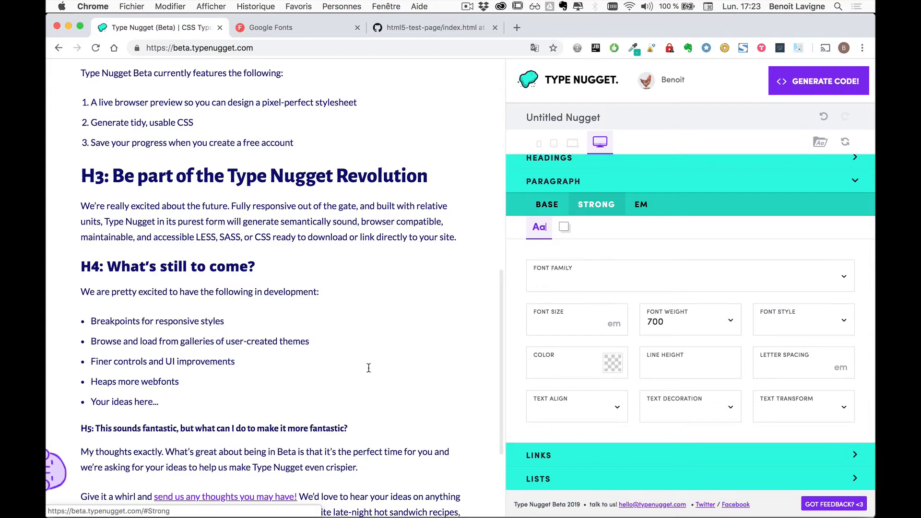
scroll(368, 367, up, 10)
scroll(369, 367, up, 3)
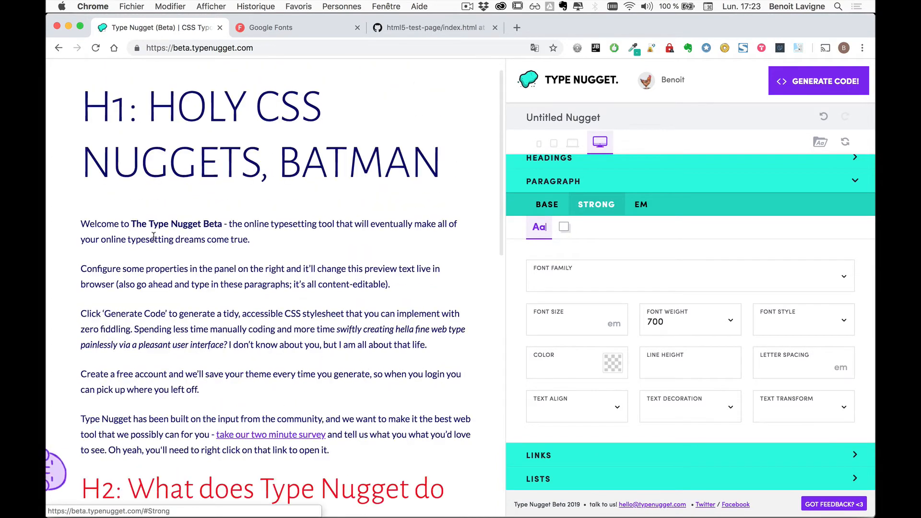
drag(179, 223, 204, 224)
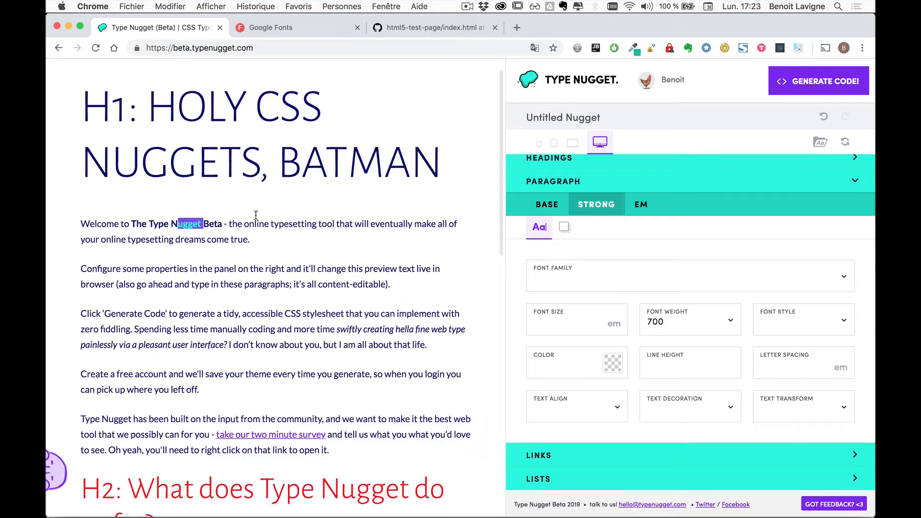
click(222, 224)
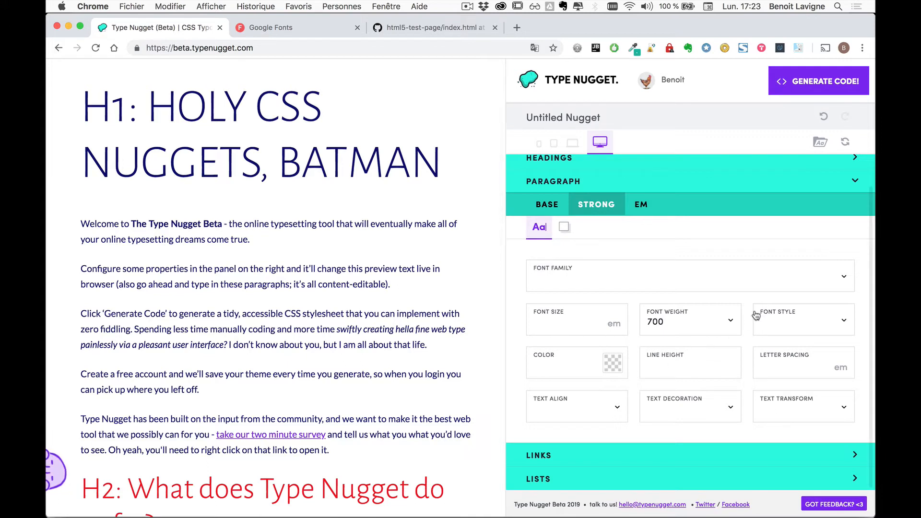
Try font weight 300 on the strong text, and set the weight back to 700.
click(731, 322)
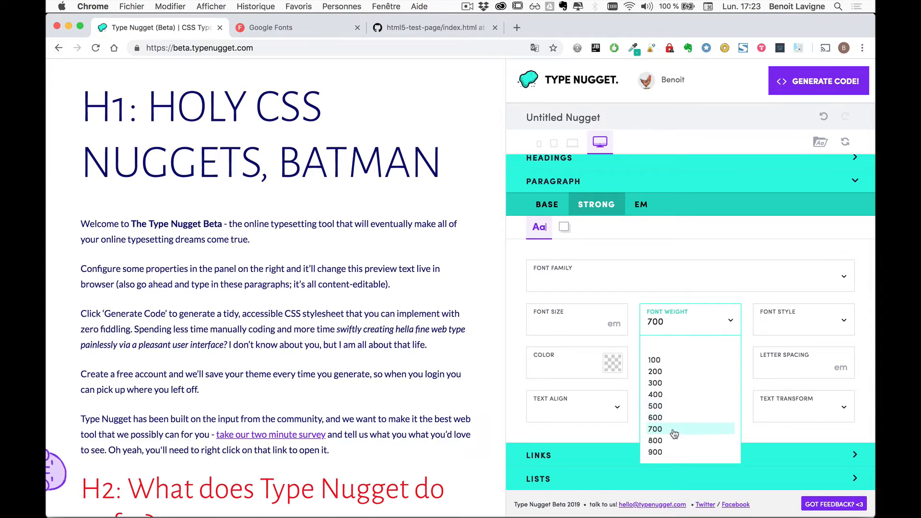
click(680, 383)
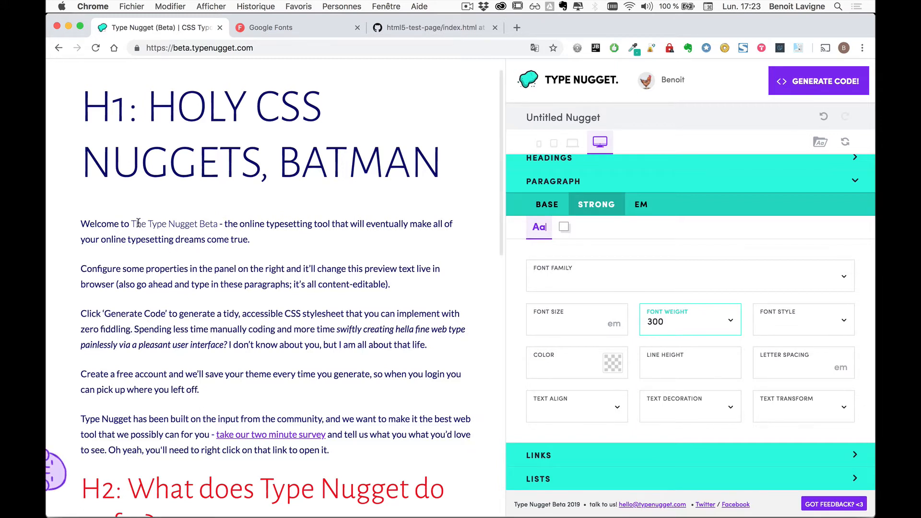
click(660, 322)
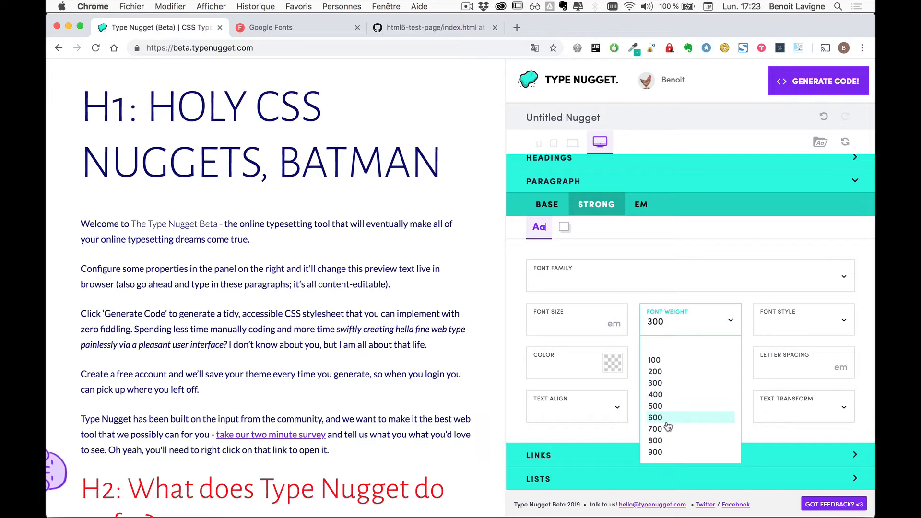
click(668, 429)
Set the strong text color to bright green #12f60a.
click(613, 367)
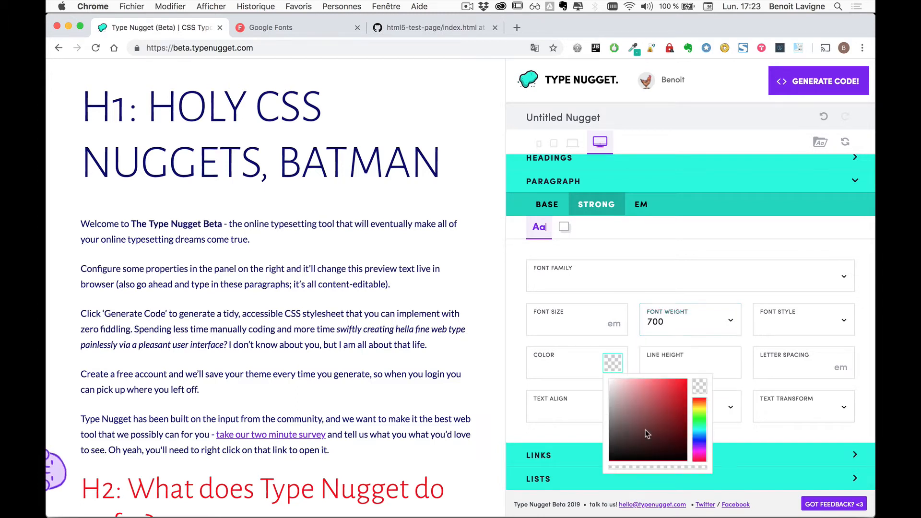
click(700, 418)
click(685, 383)
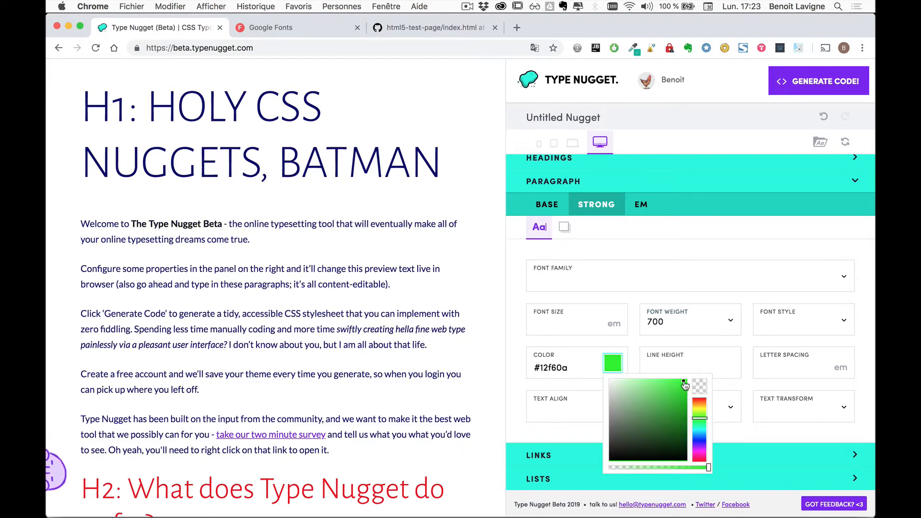
click(301, 287)
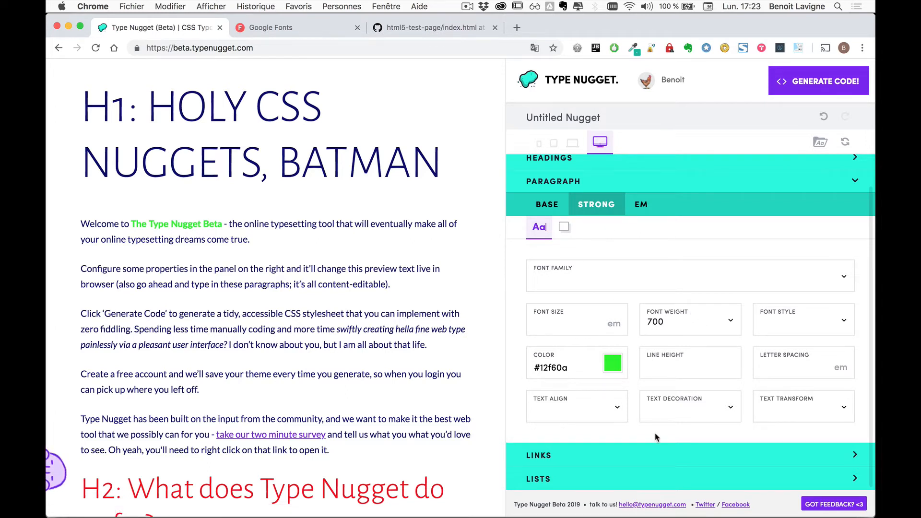
Set the strong text's text transform to uppercase and look through its text decoration options.
click(804, 405)
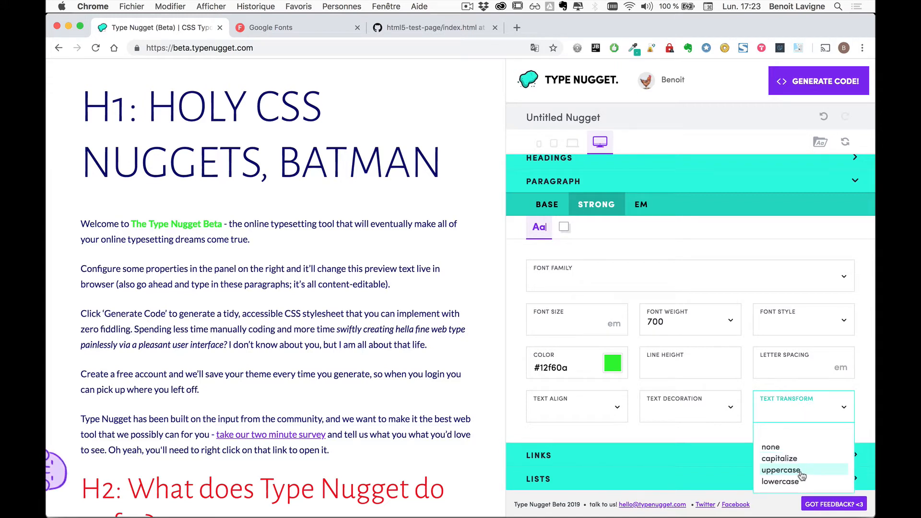
click(781, 470)
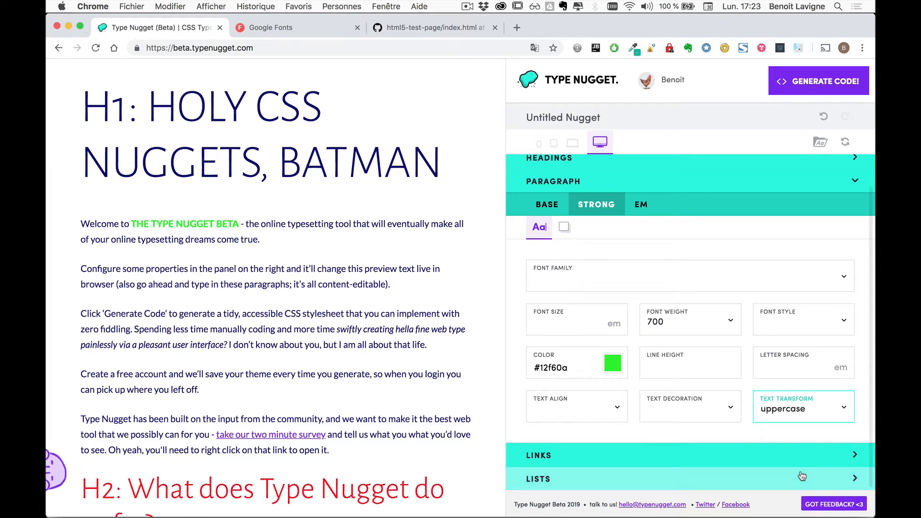
click(720, 412)
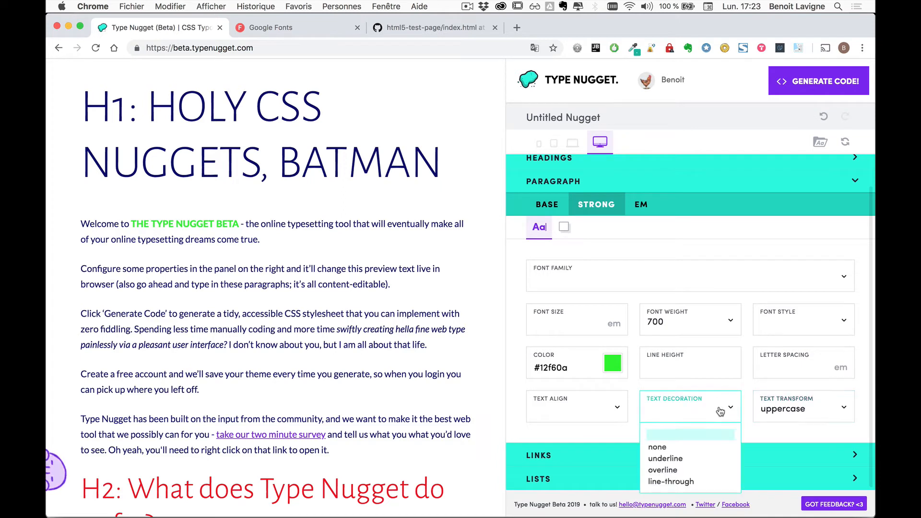
click(688, 413)
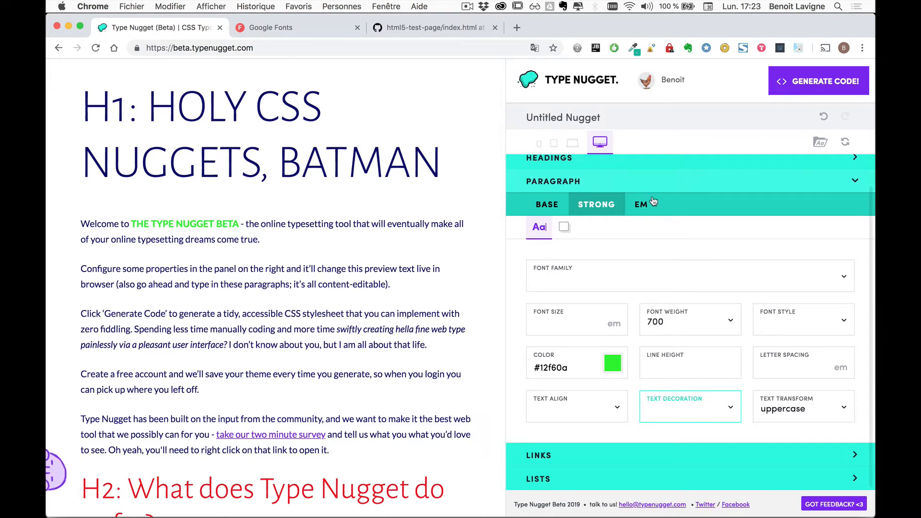
Open the paragraph's em text settings and locate the italic phrase 'Thank you for being a friend' in the preview.
click(643, 205)
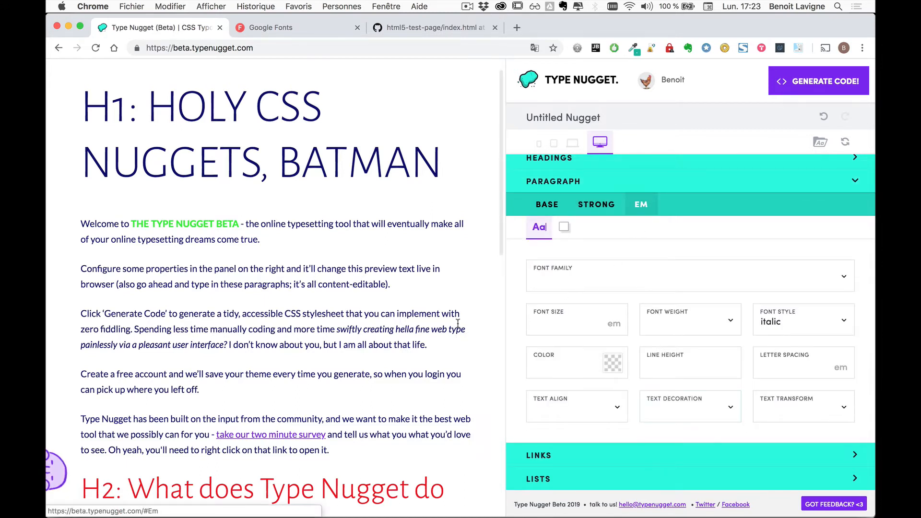
scroll(363, 309, down, 5)
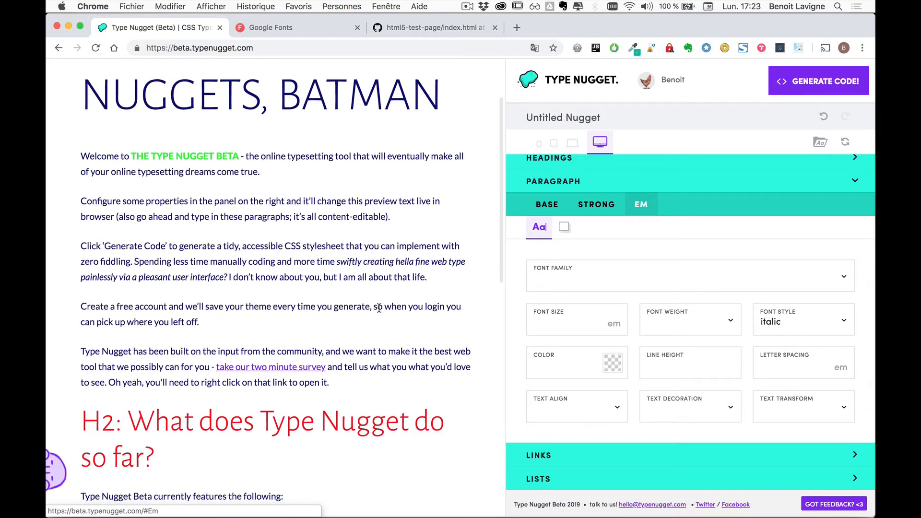
scroll(379, 308, down, 9)
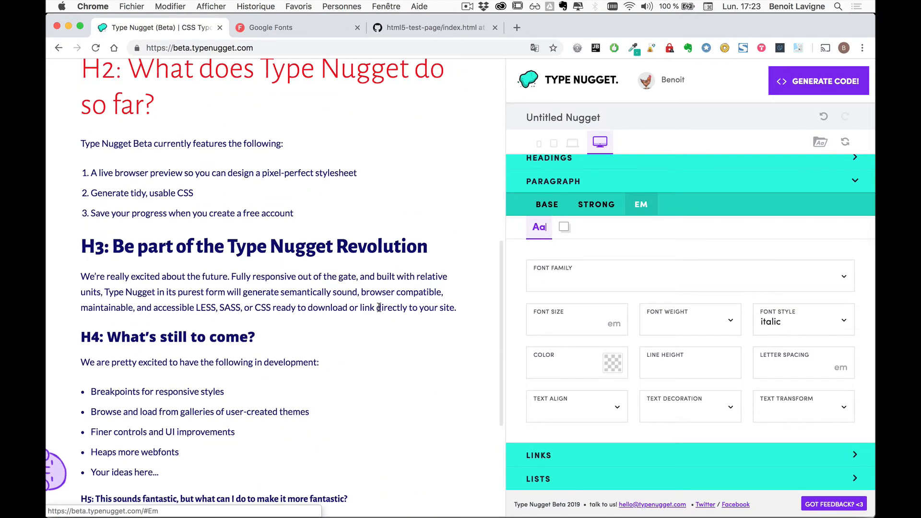
scroll(379, 307, down, 1)
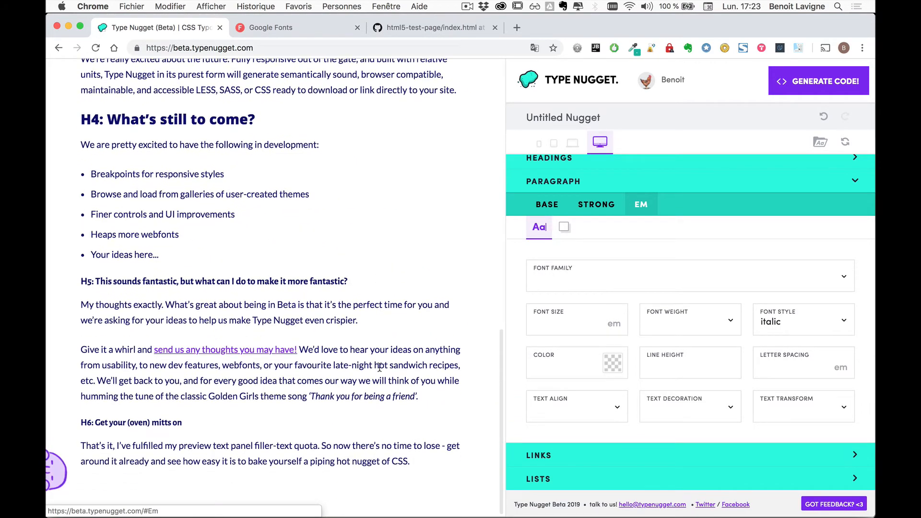
drag(317, 397, 401, 398)
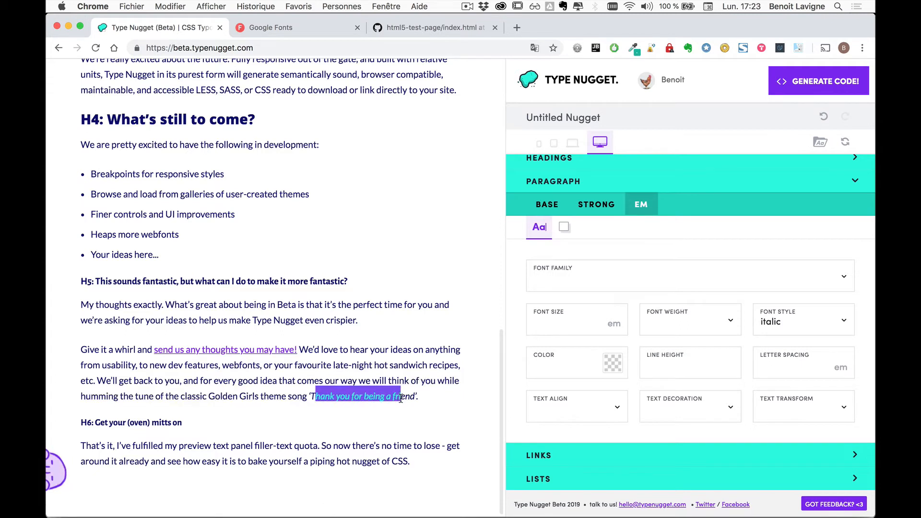
click(455, 391)
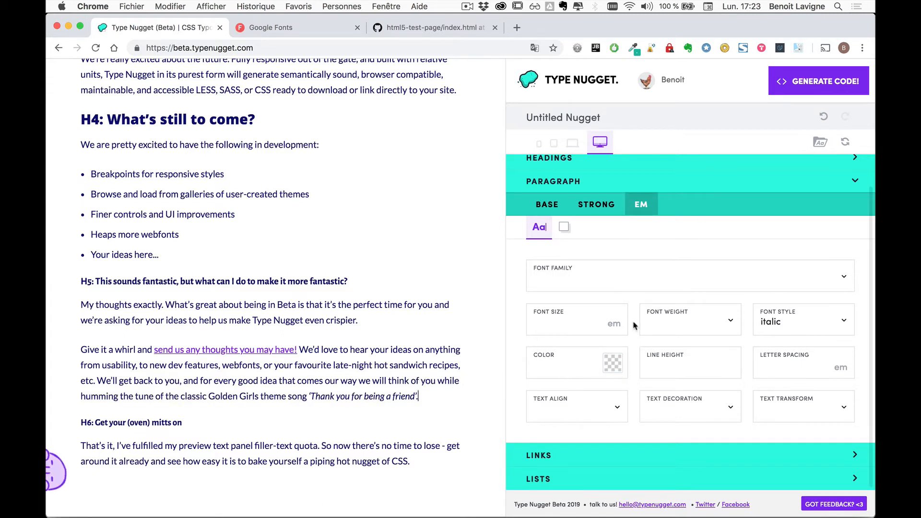
Set the paragraph em text's font size to 1,5 em and check the italic text throughout the preview.
click(601, 324)
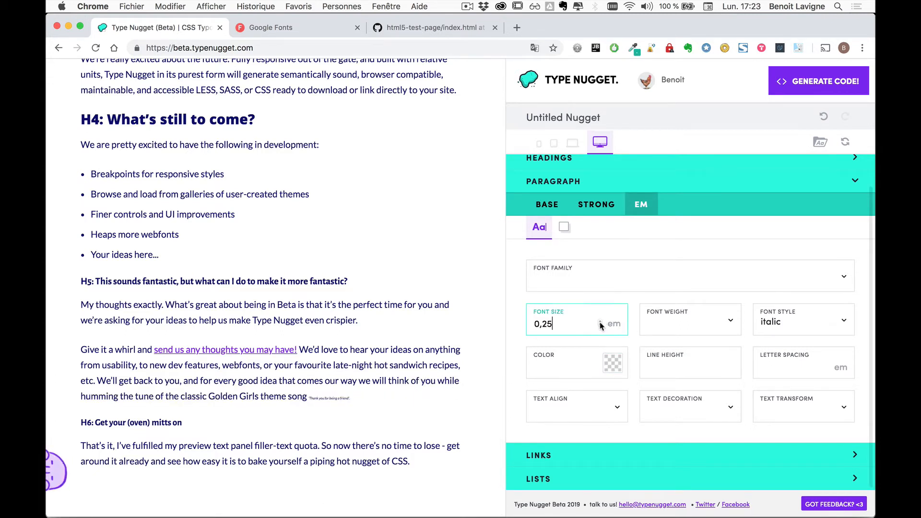
click(600, 323)
click(601, 322)
click(600, 322)
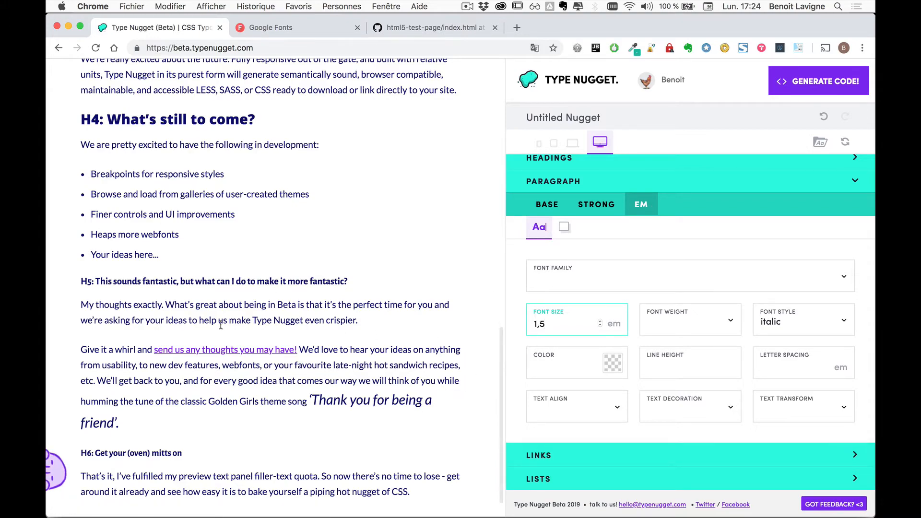
scroll(221, 326, up, 15)
scroll(221, 325, down, 13)
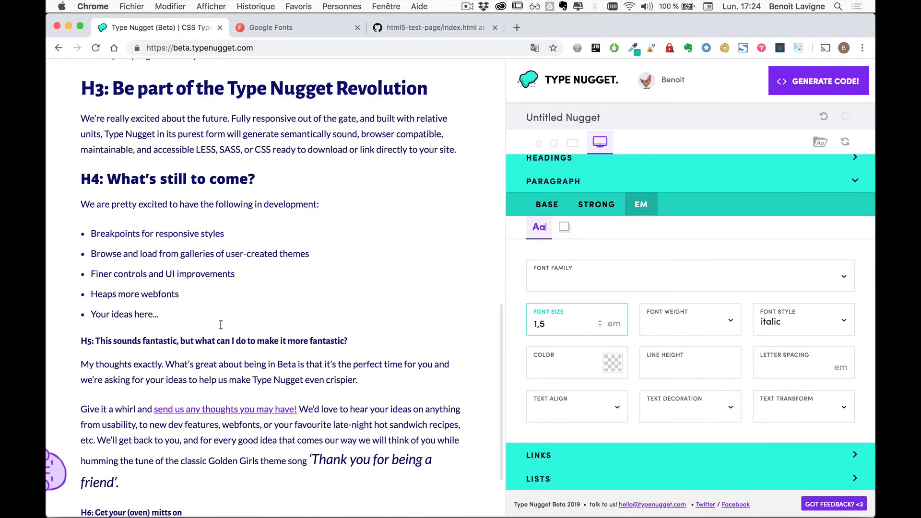
scroll(220, 325, down, 4)
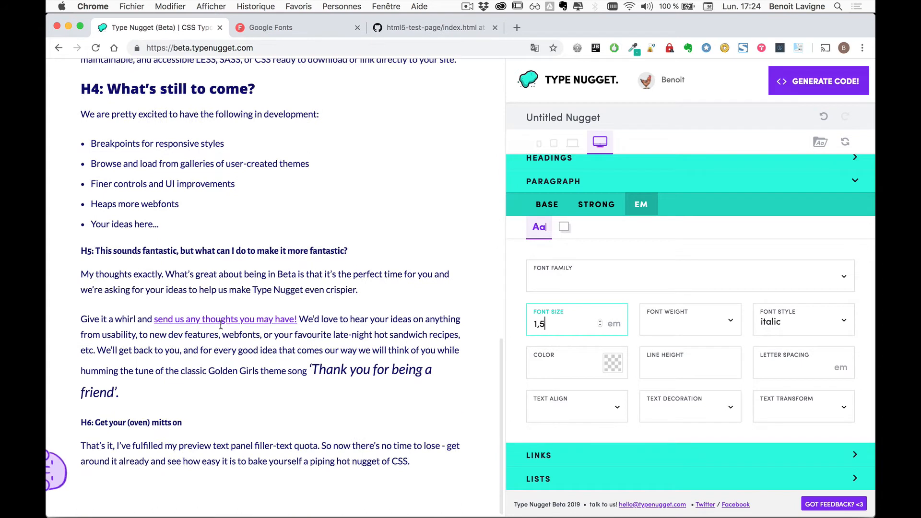
Open the link settings and set the hover state's color to blue #02a7d2.
click(852, 188)
click(856, 239)
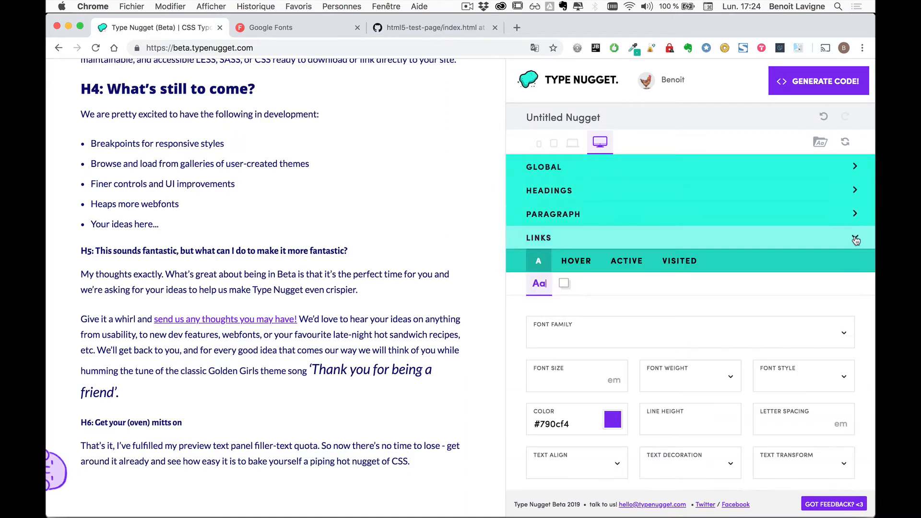
scroll(841, 263, down, 1)
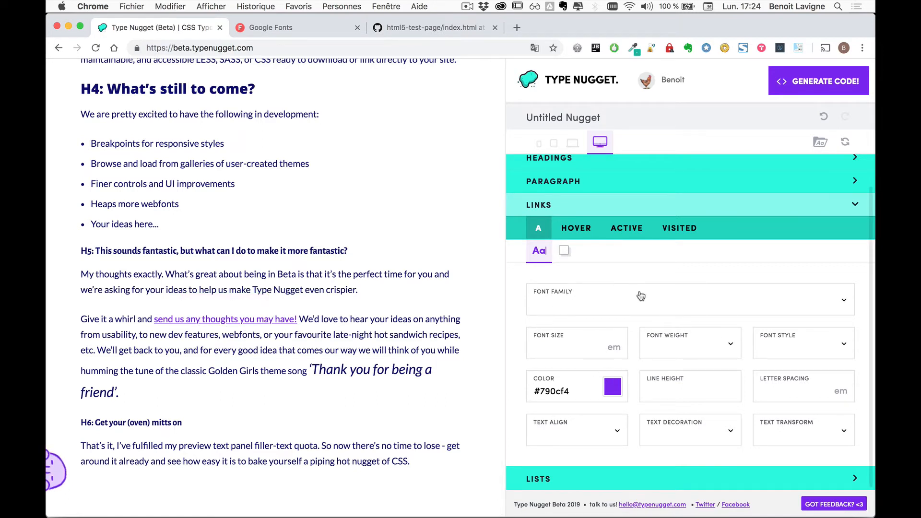
click(579, 233)
click(613, 386)
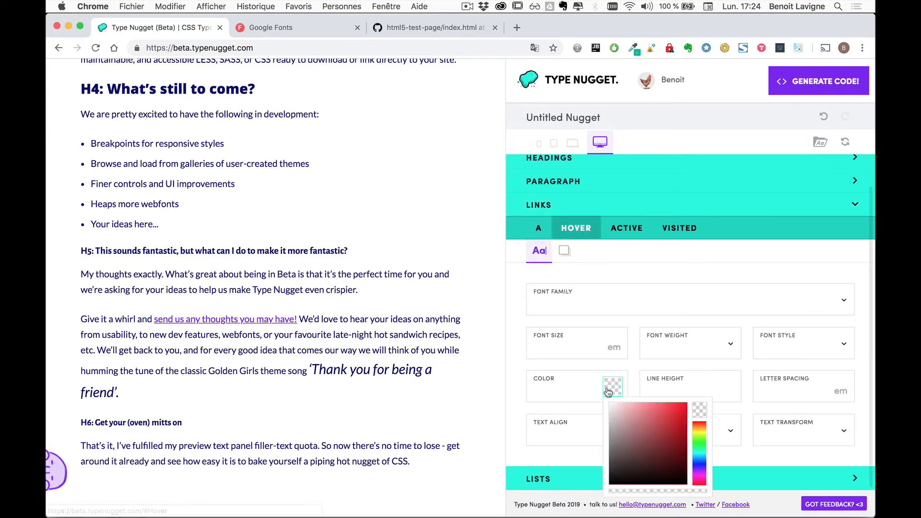
drag(700, 473, 704, 455)
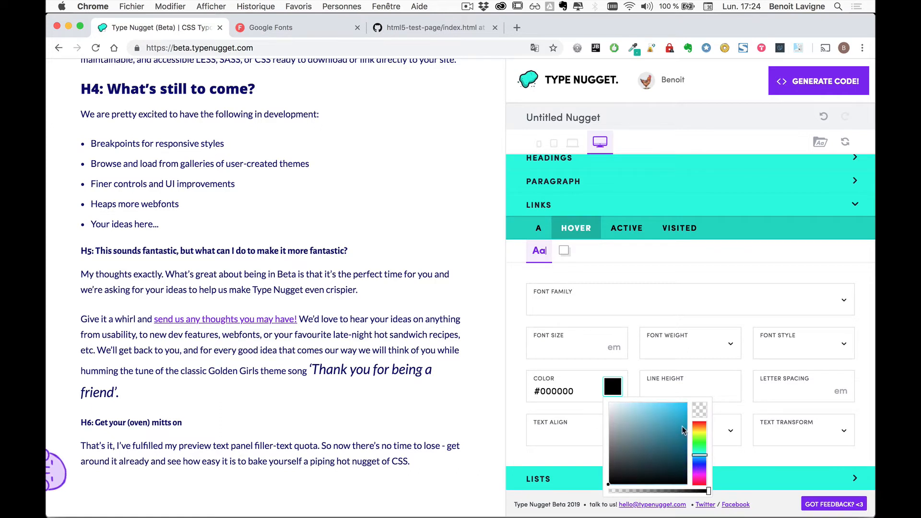
drag(684, 424, 687, 418)
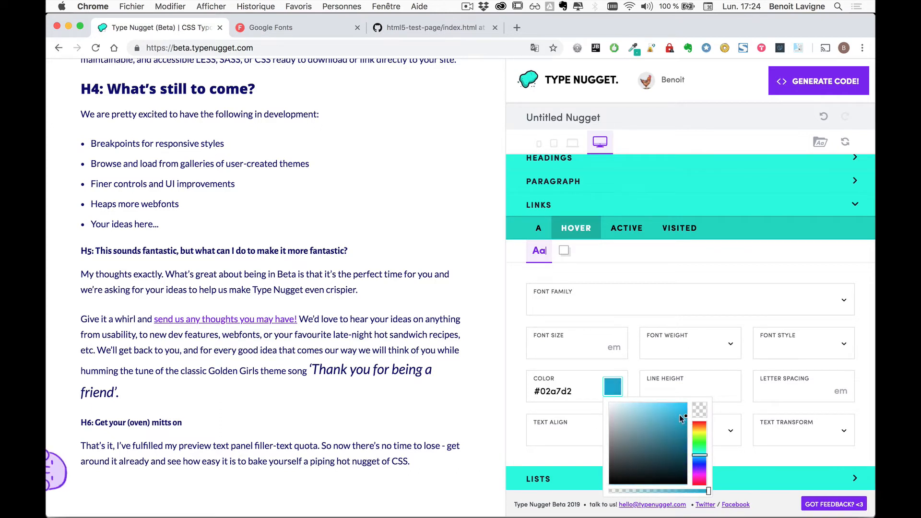
click(595, 345)
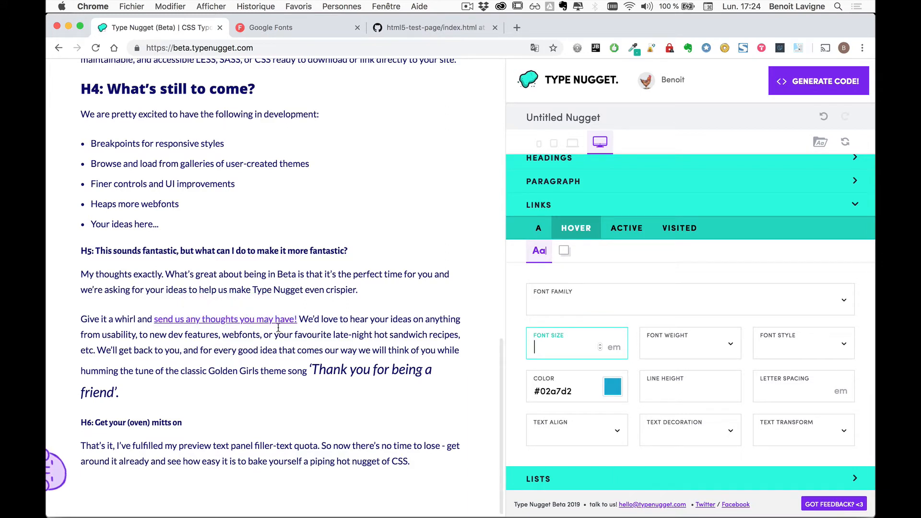
Set the active link state's color to red #ff0000.
click(631, 226)
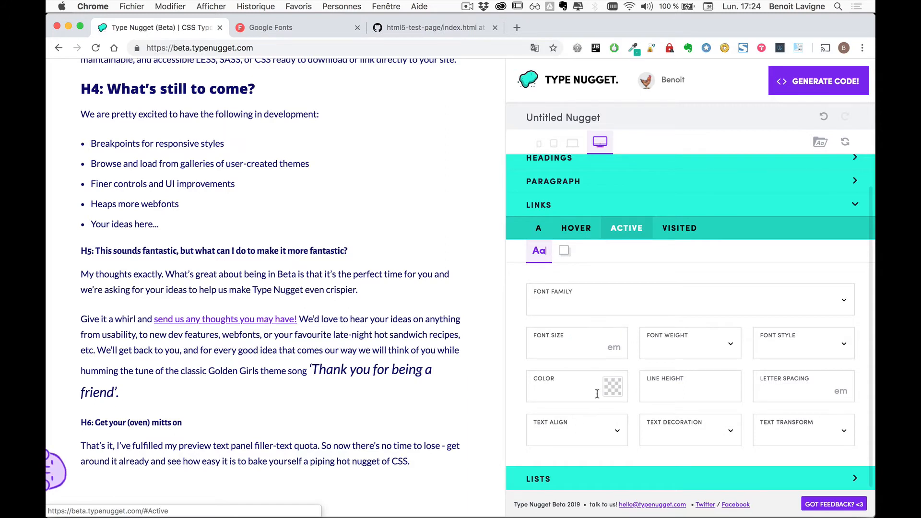
click(679, 232)
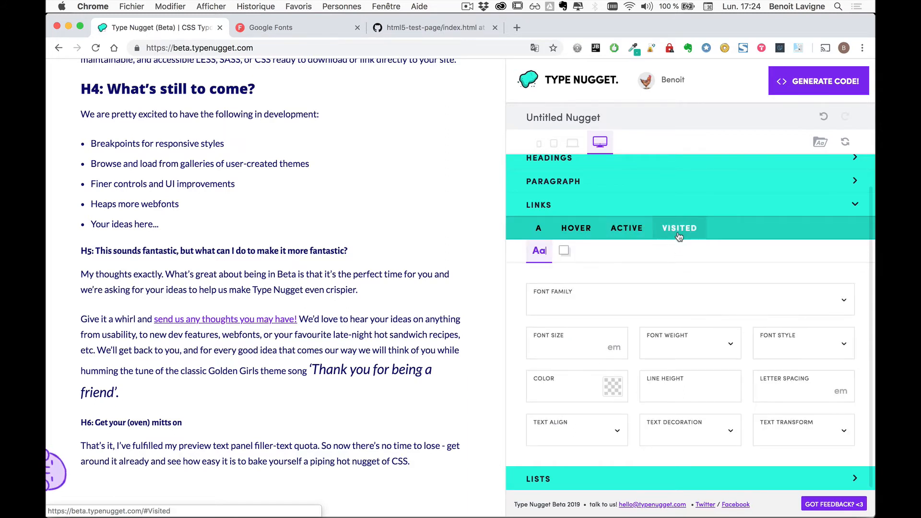
click(636, 231)
click(613, 386)
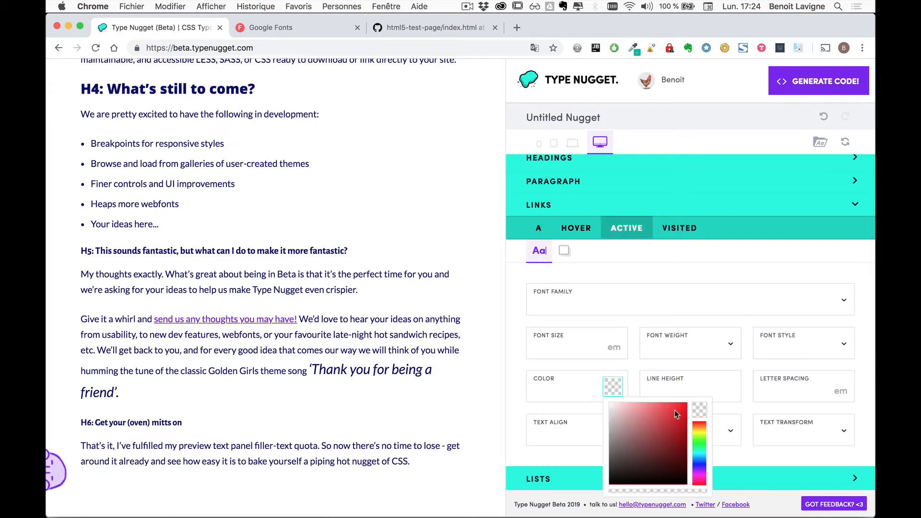
drag(677, 415, 692, 402)
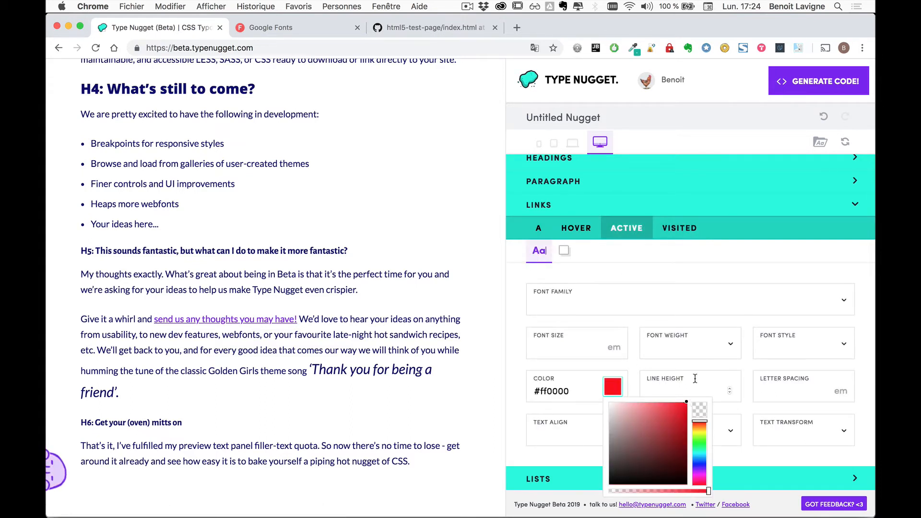
Set the visited link state's color to blue #043adb.
click(681, 229)
click(613, 387)
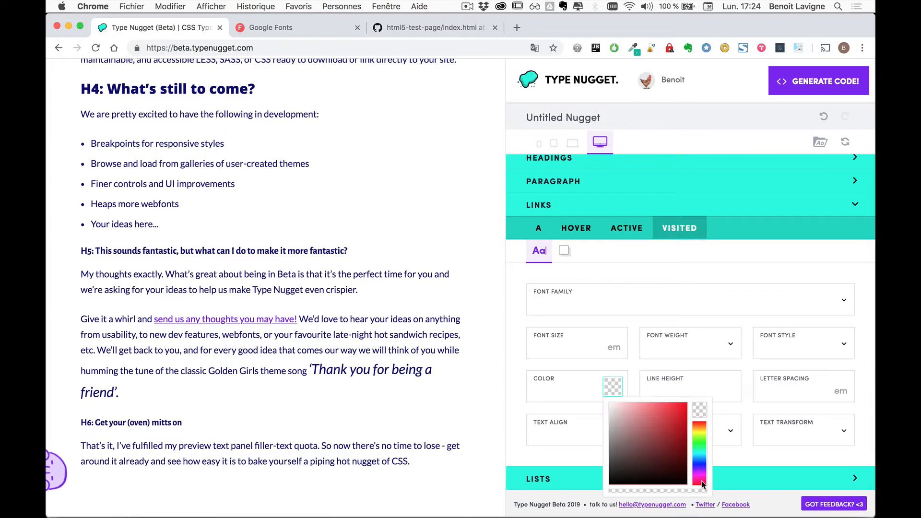
drag(702, 484, 704, 461)
click(686, 414)
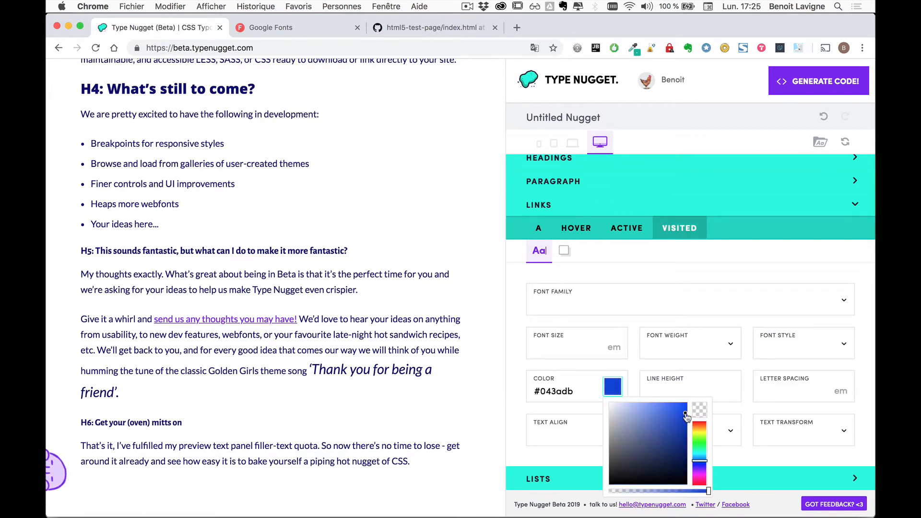
click(665, 272)
Try underline as the base link's text decoration, set it to none, and check the links in the preview.
click(631, 232)
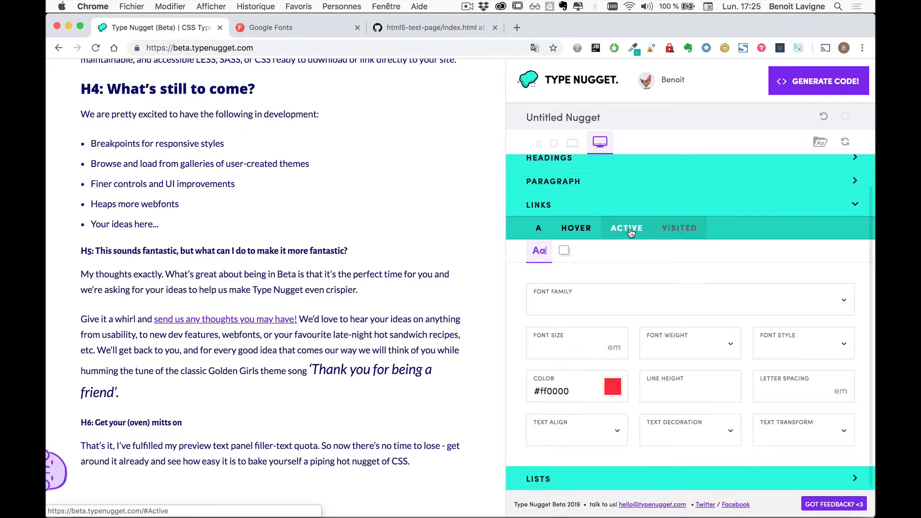
click(576, 229)
click(538, 230)
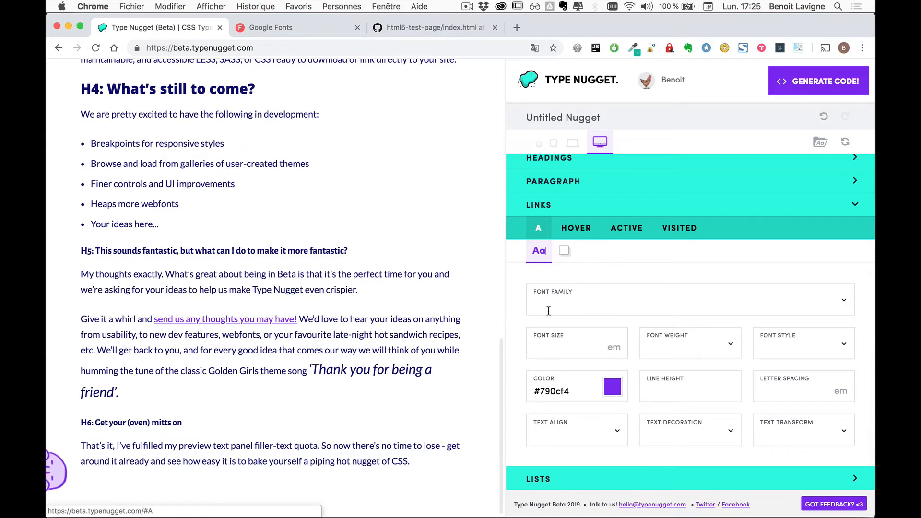
click(728, 436)
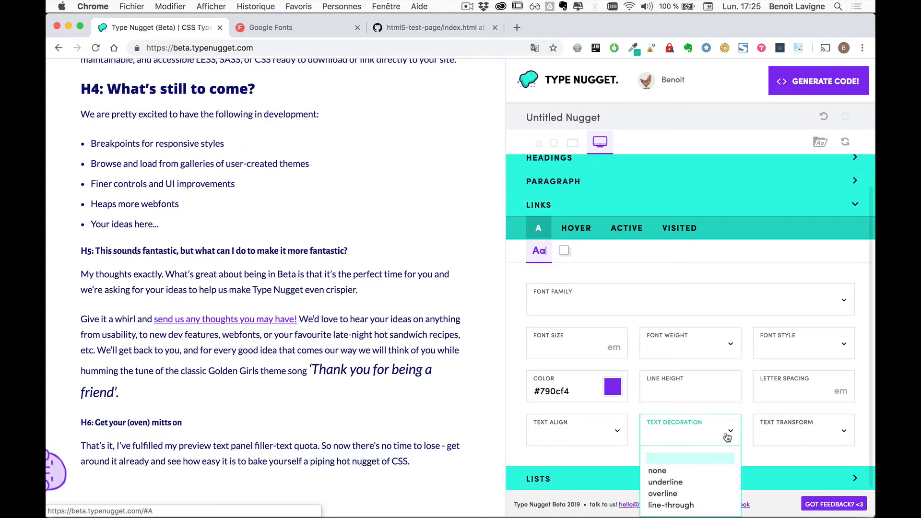
click(699, 489)
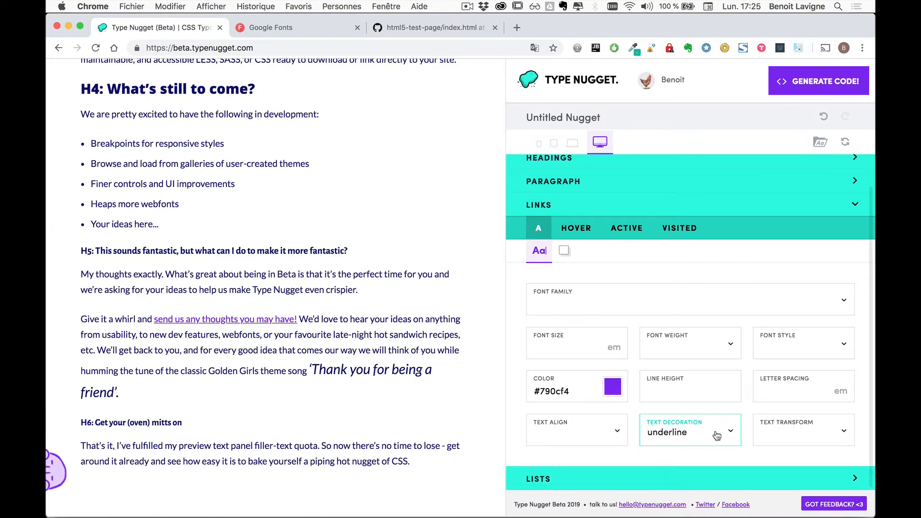
click(712, 435)
click(697, 470)
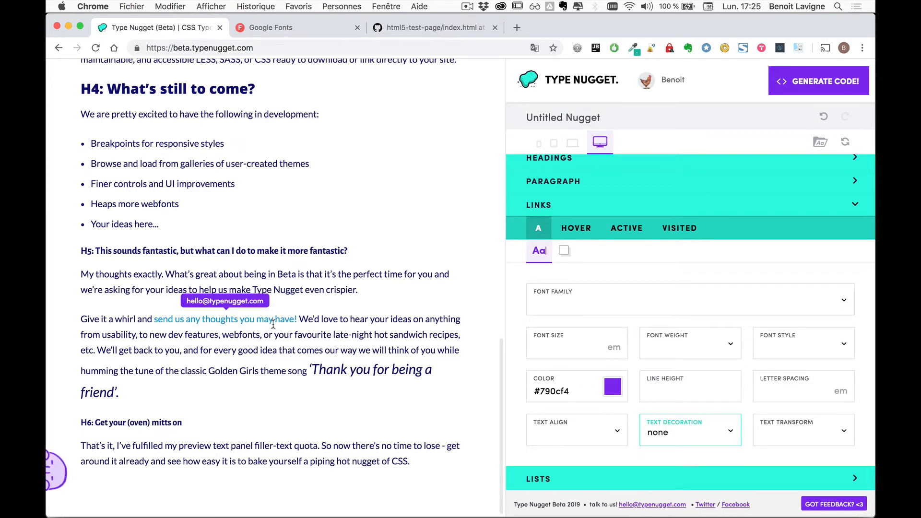
scroll(365, 412, up, 5)
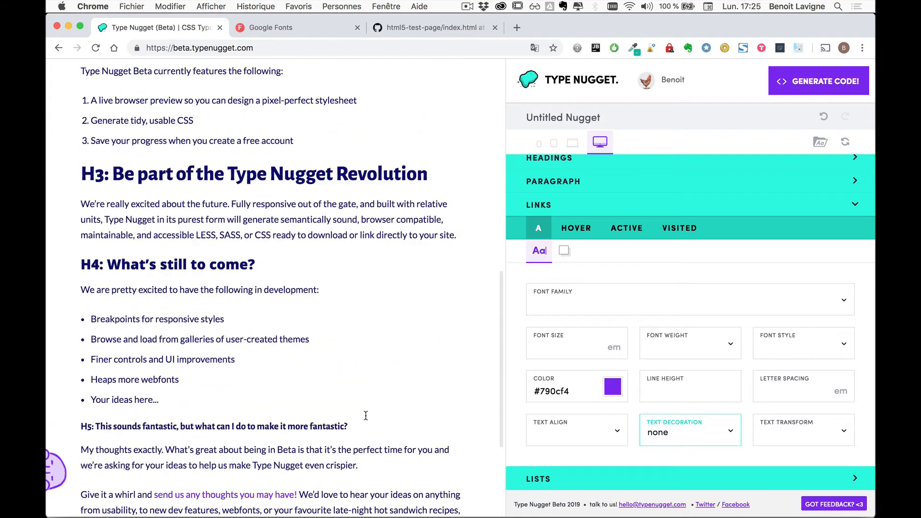
scroll(420, 392, down, 2)
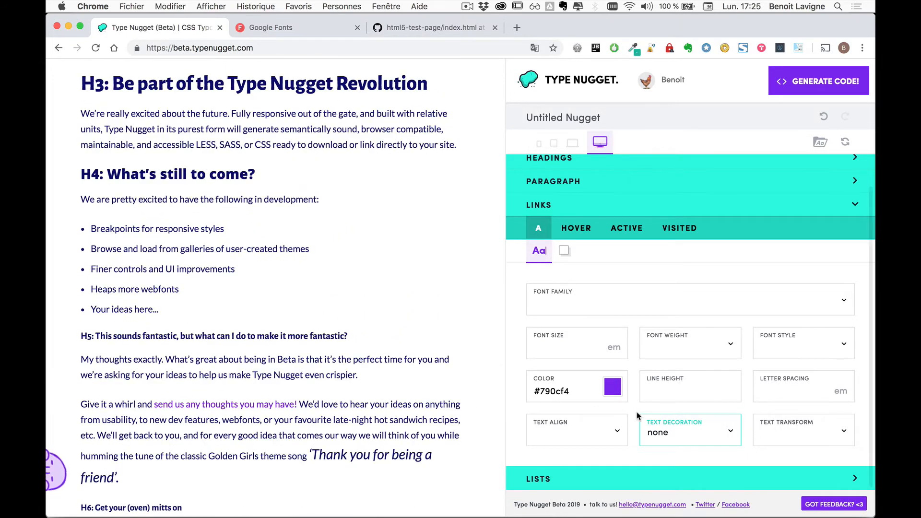
Open the list settings and locate the bulleted list under the H4 heading in the preview.
click(855, 205)
click(857, 261)
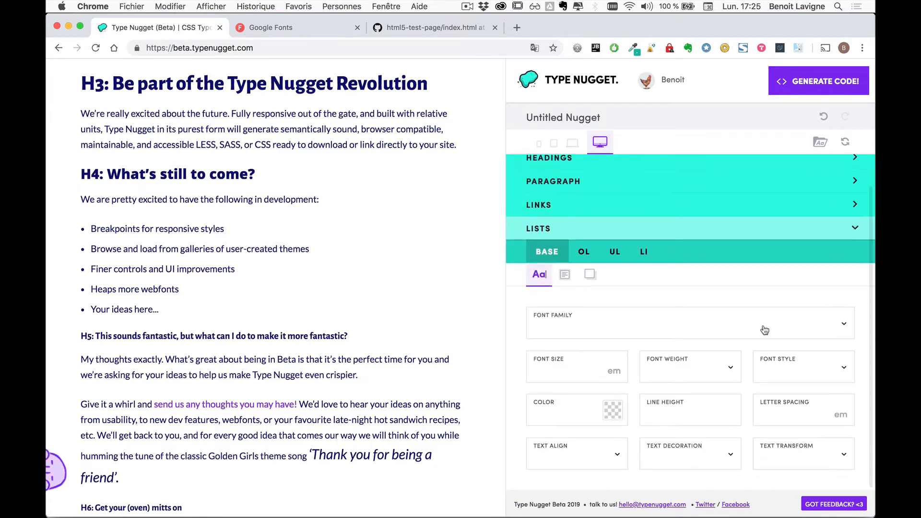
scroll(295, 416, down, 5)
scroll(295, 416, up, 15)
scroll(295, 416, down, 3)
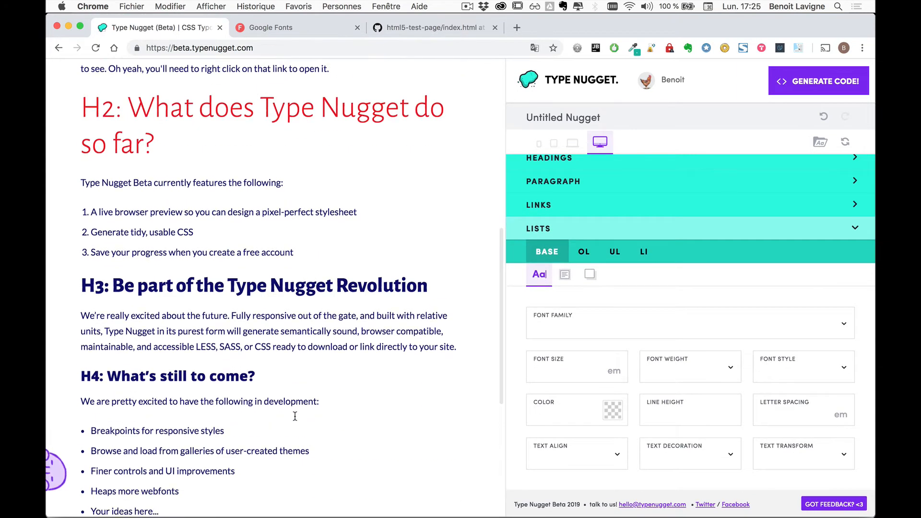
drag(81, 359, 156, 436)
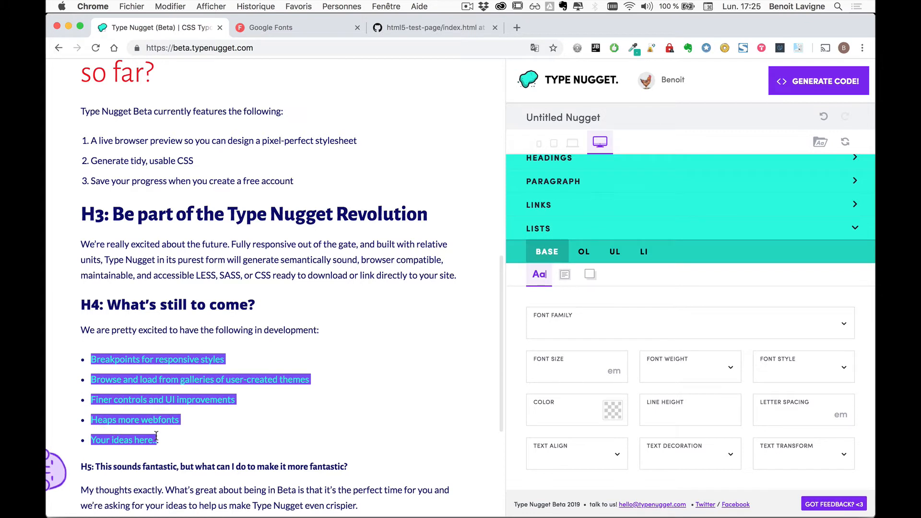
Locate the numbered list in the preview and look through the OL, UL and LI list settings.
drag(120, 140, 161, 153)
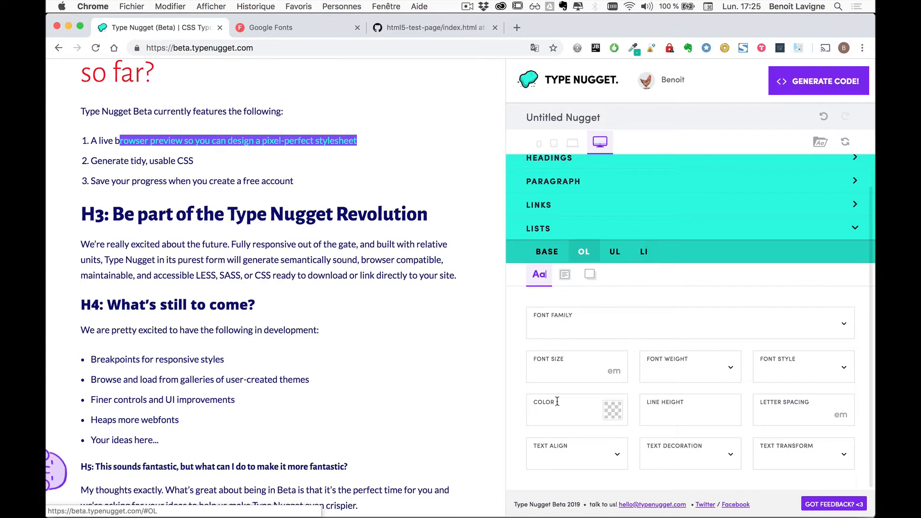
click(610, 253)
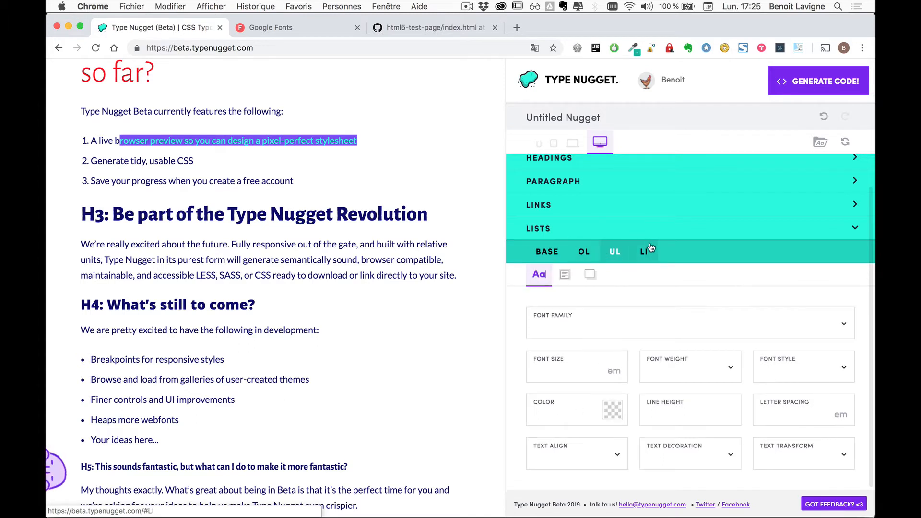
click(644, 252)
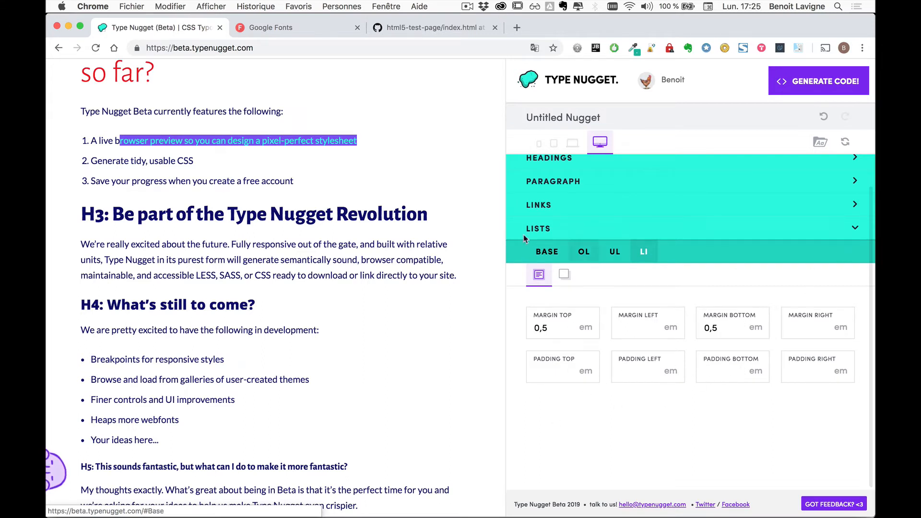
Collapse the list settings and review the styled headings, paragraphs, links and lists throughout the preview.
click(862, 229)
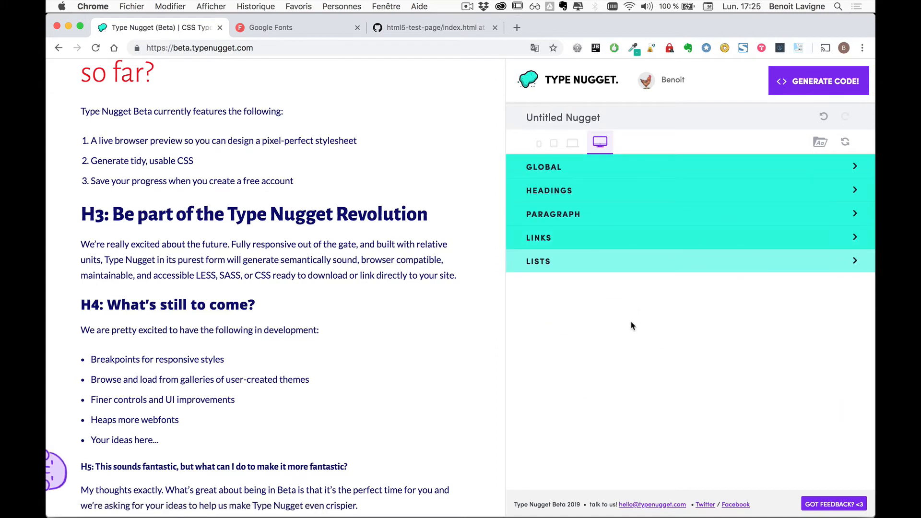
scroll(303, 254, up, 8)
scroll(302, 255, up, 2)
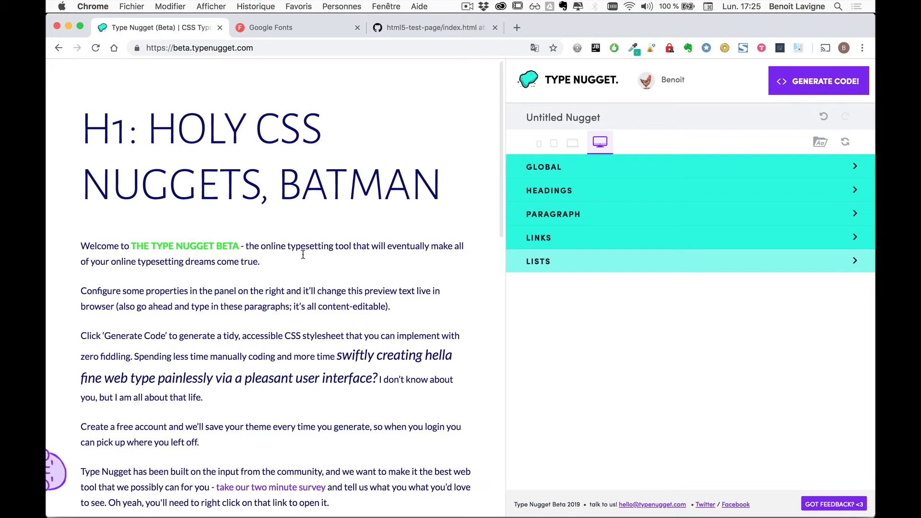
scroll(303, 255, down, 9)
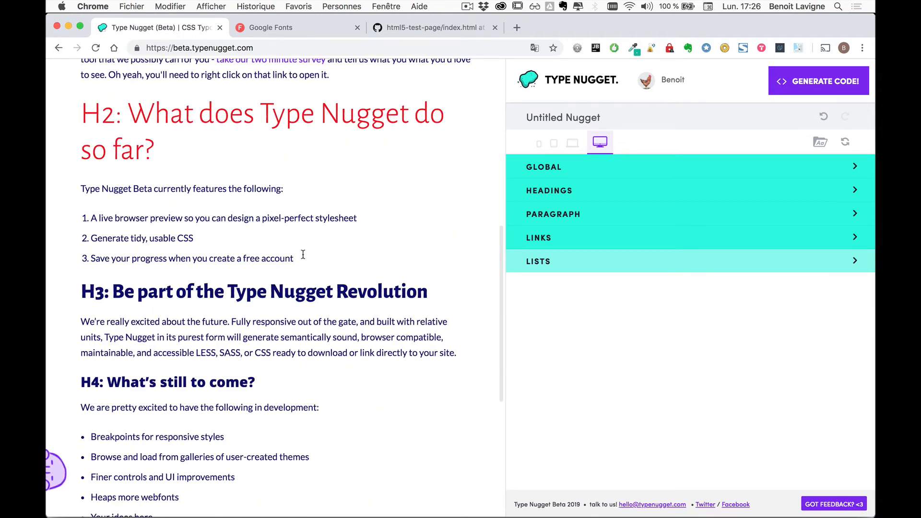
scroll(302, 255, up, 6)
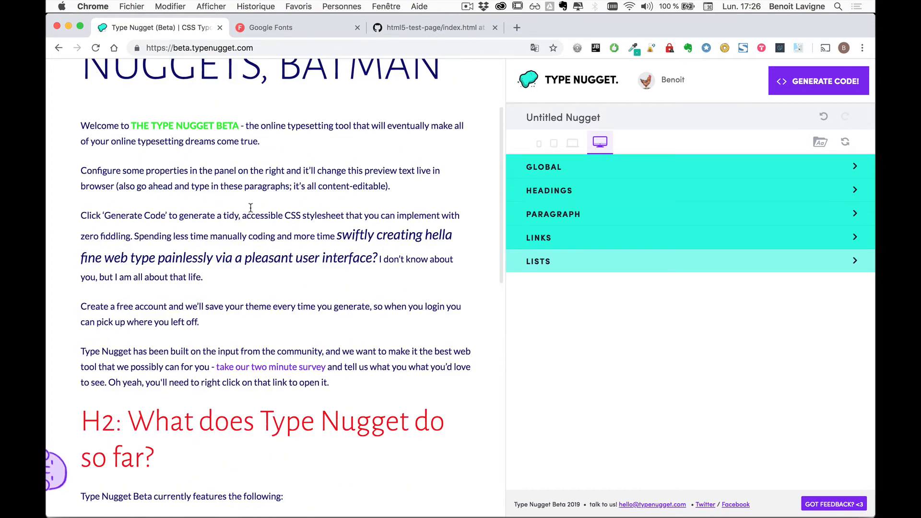
scroll(241, 224, up, 1)
scroll(242, 224, up, 3)
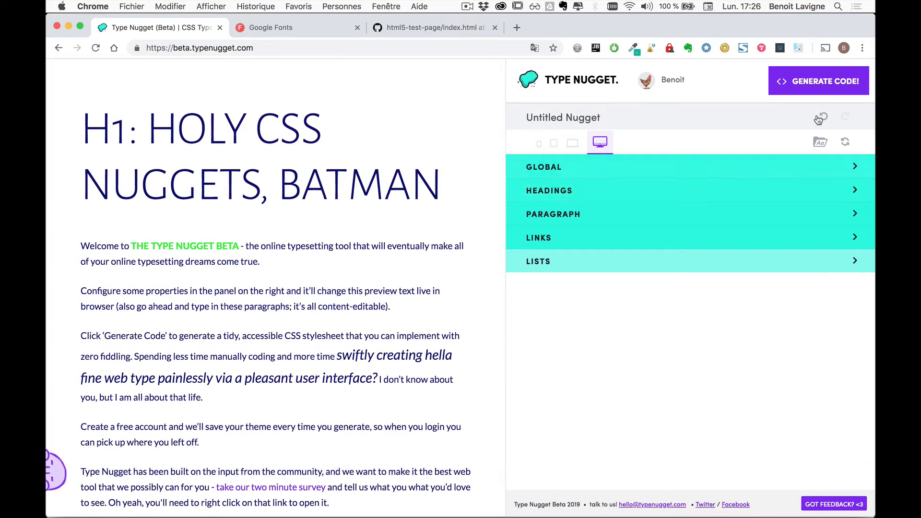
Generate the stylesheet, download it as typenugget.css and reveal the downloaded file in Finder.
click(807, 85)
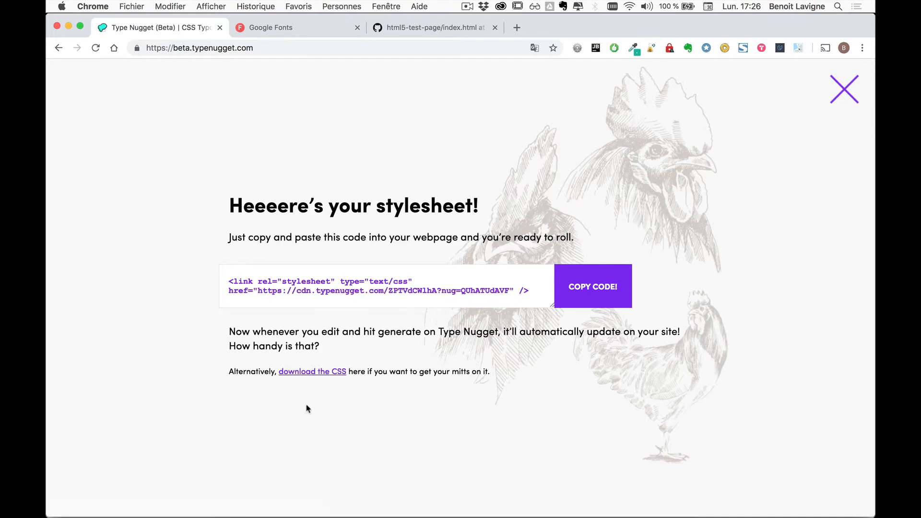
click(322, 374)
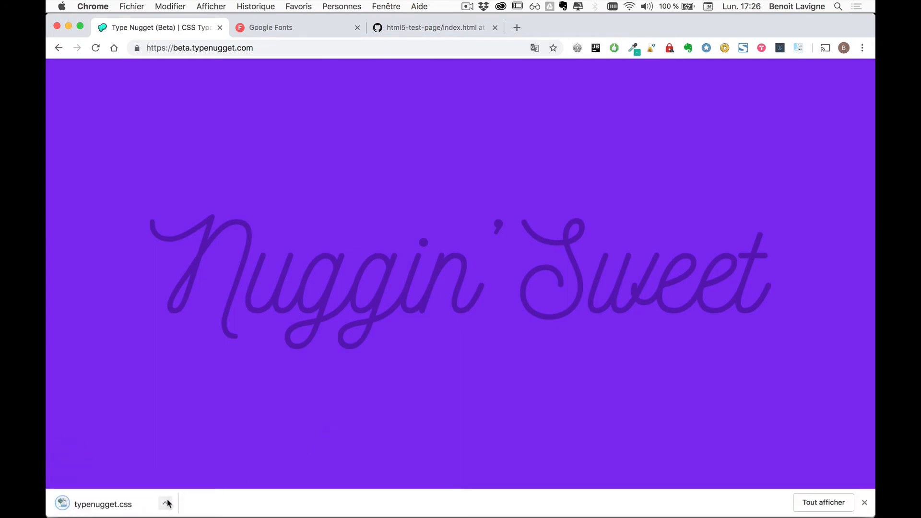
click(165, 504)
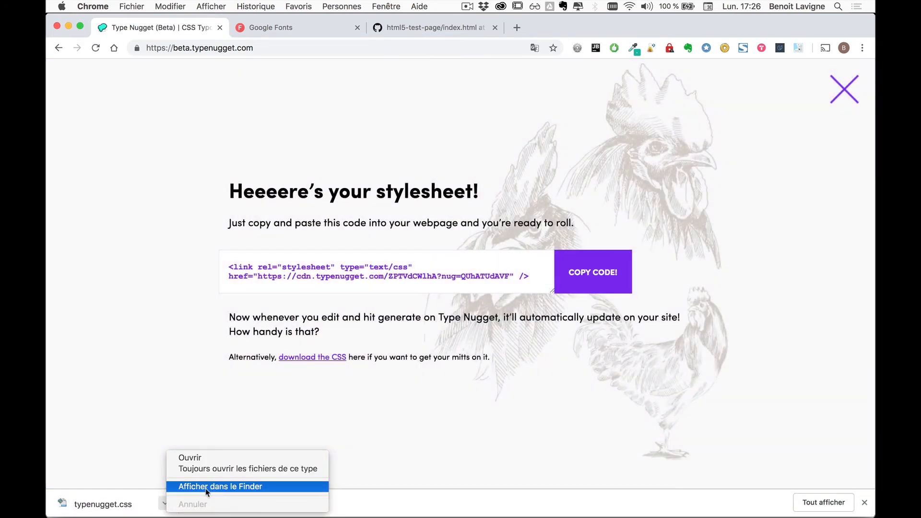
click(205, 488)
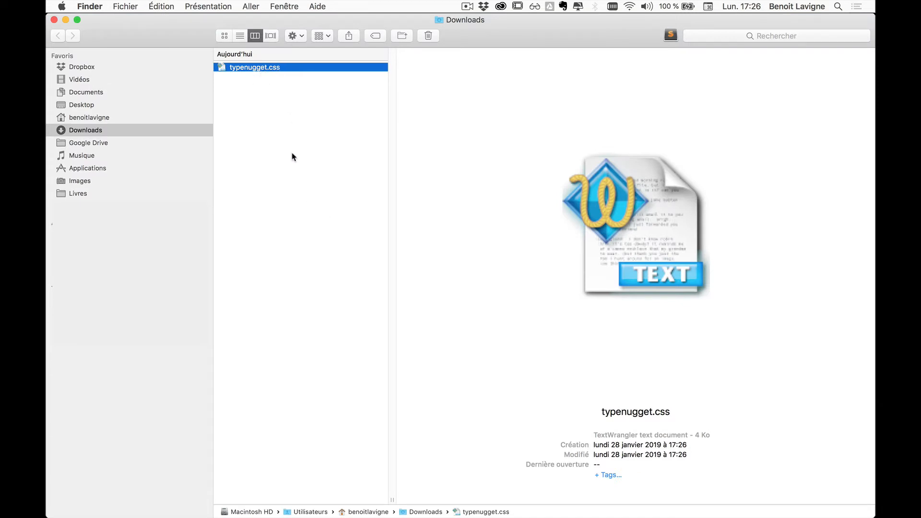
Switch to WebStorm and show the test_typo project's index.html in the editor.
key(super+Tab)
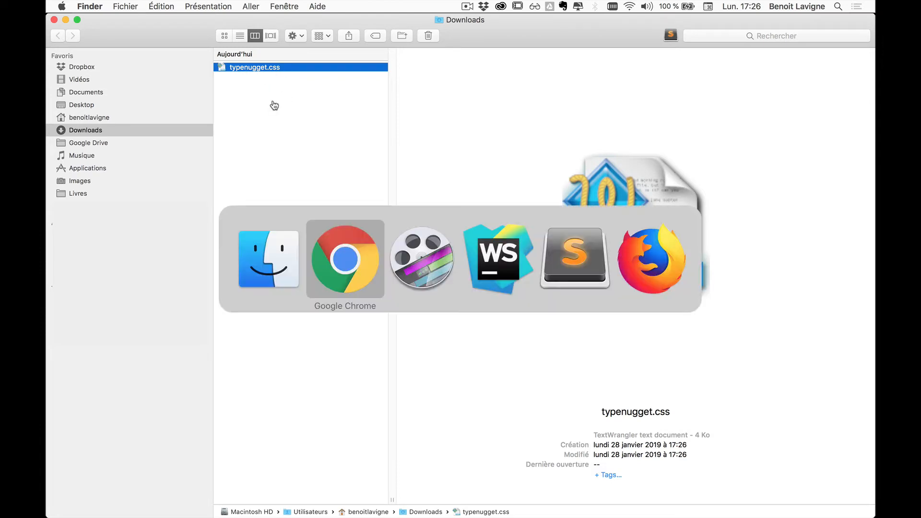
key(super+Tab)
key(super+Tab)
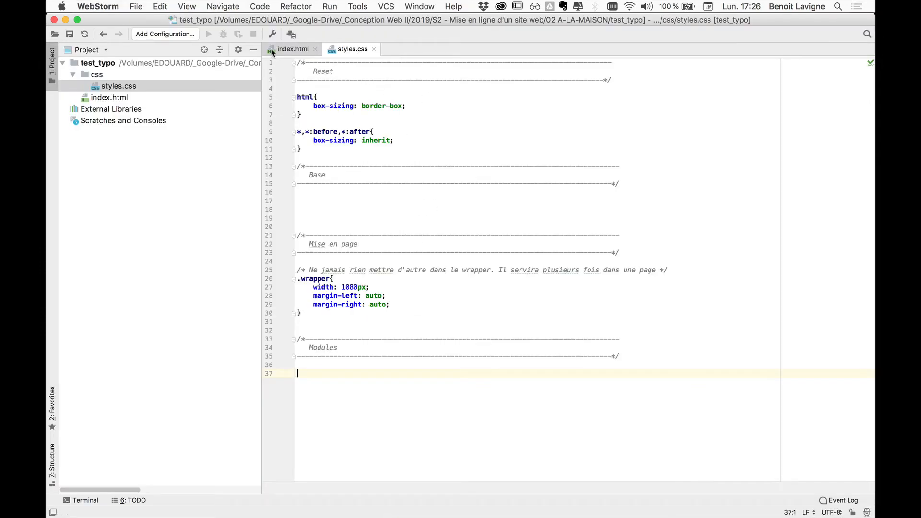
click(283, 50)
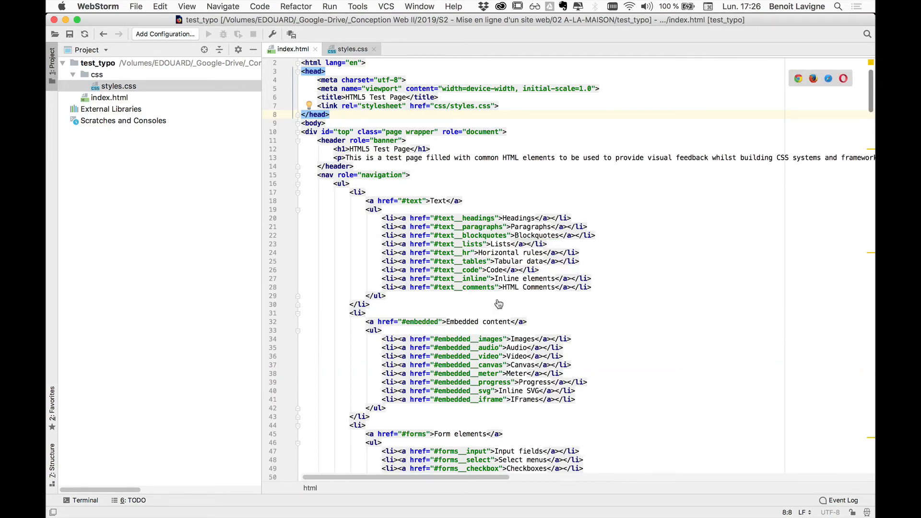
Switch to Chrome and examine the index.html source of the html5-test-page repository on GitHub.
key(super+Tab)
key(super+Tab)
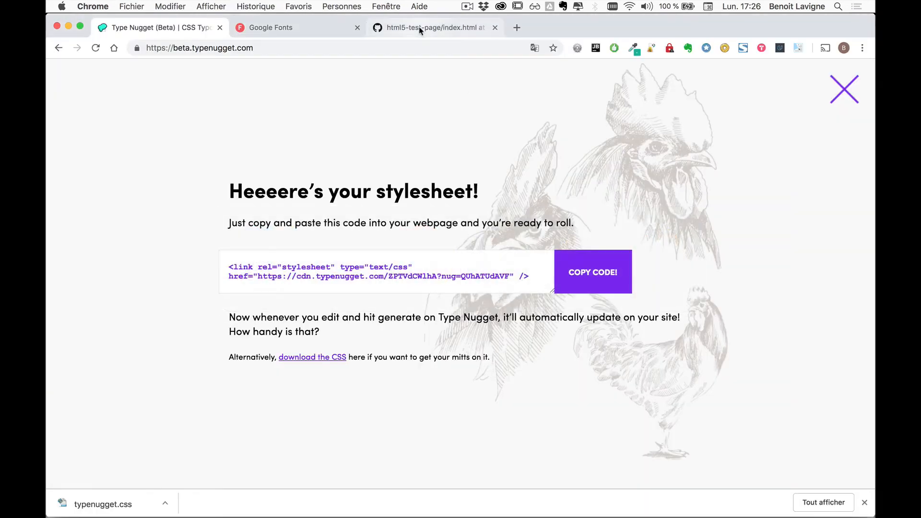
click(420, 29)
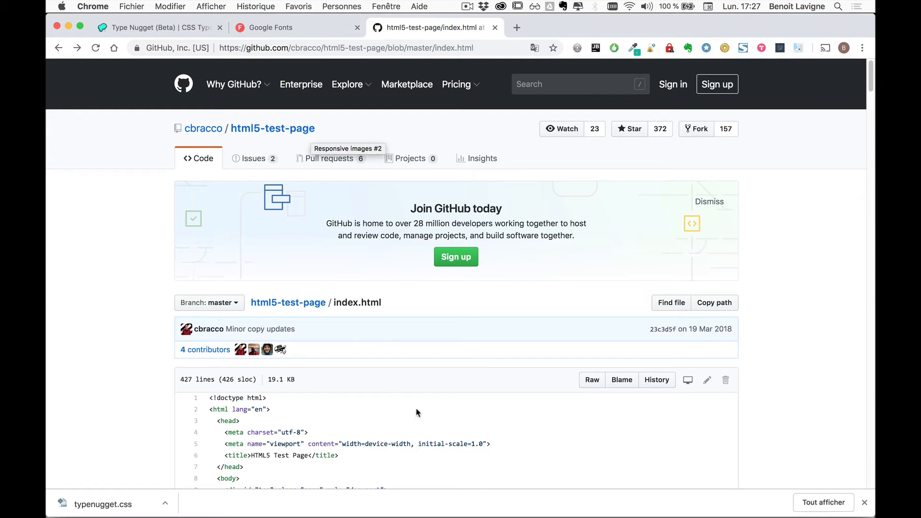
scroll(417, 413, down, 1)
scroll(417, 413, down, 20)
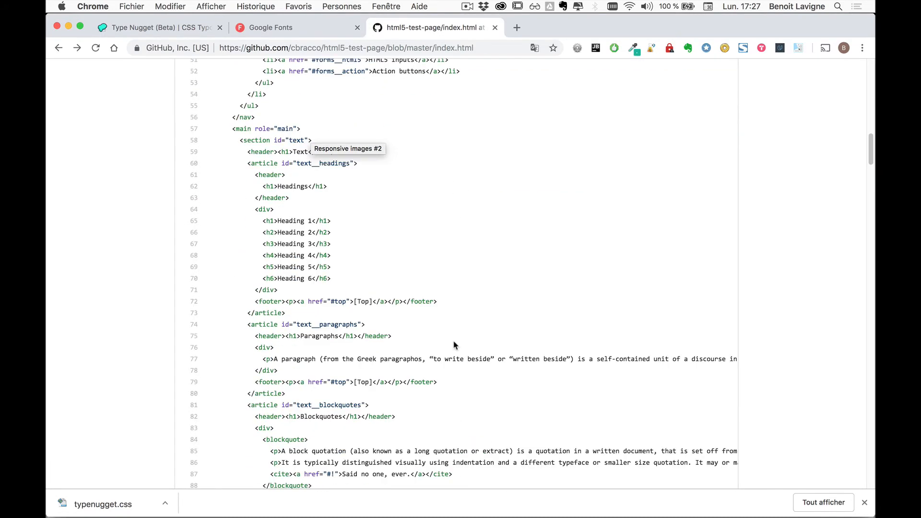
scroll(455, 344, down, 20)
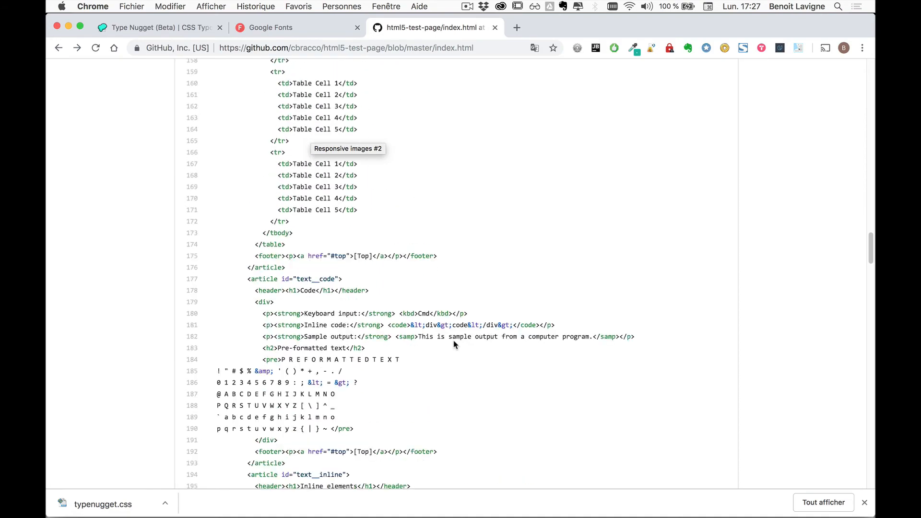
scroll(455, 345, down, 7)
scroll(455, 345, down, 3)
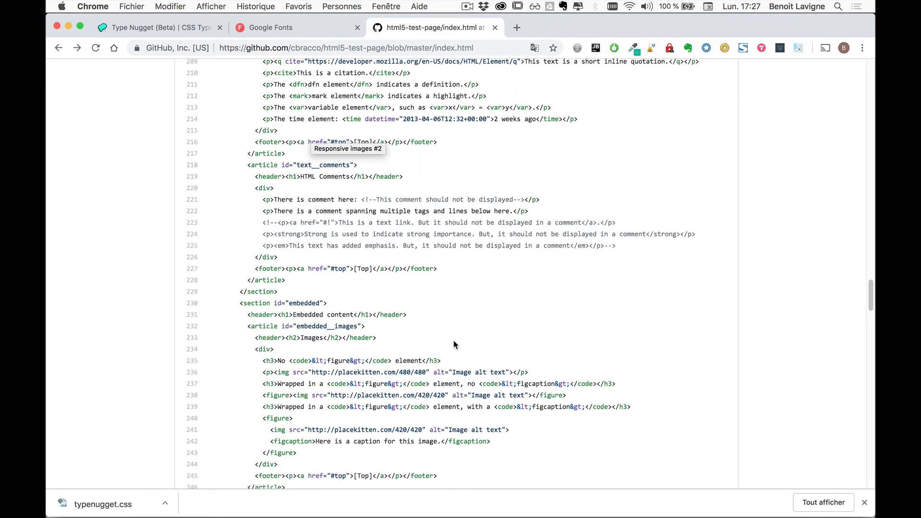
scroll(455, 345, up, 20)
scroll(455, 344, up, 20)
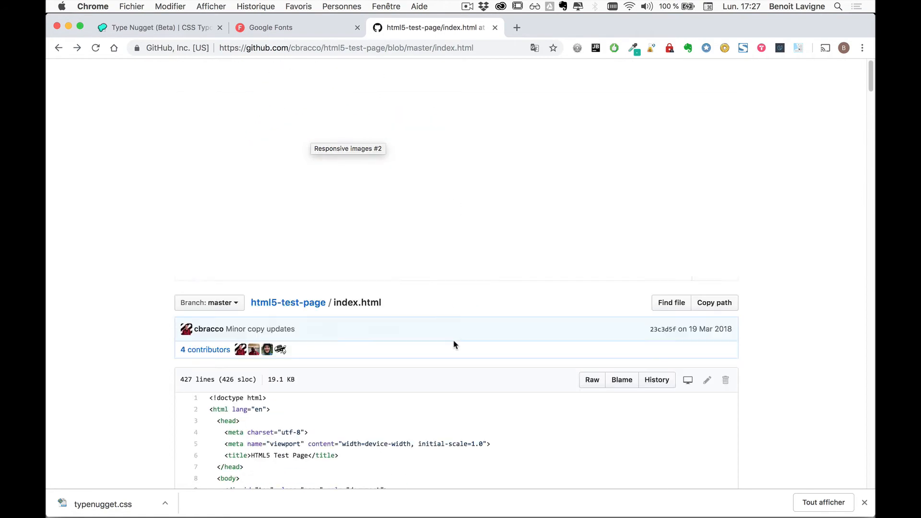
scroll(349, 366, down, 1)
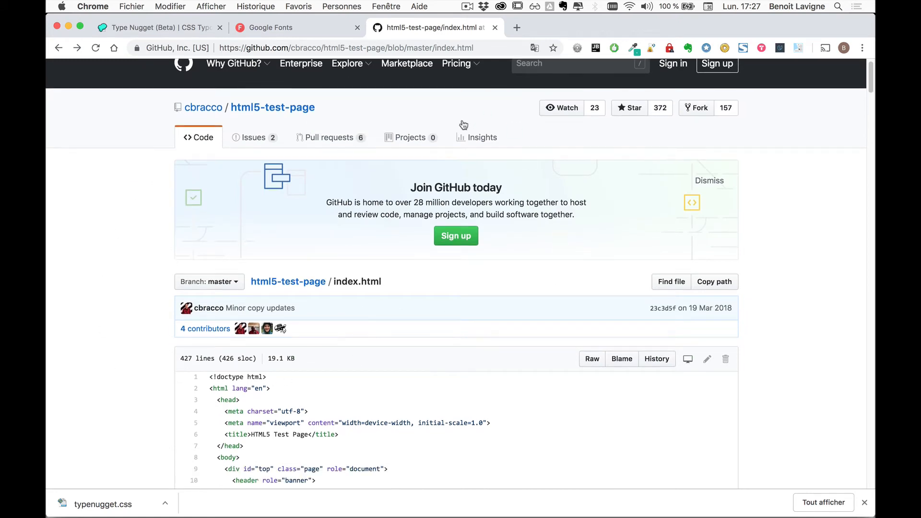
Return to WebStorm and look through the navigation and content markup in index.html.
key(super+Tab)
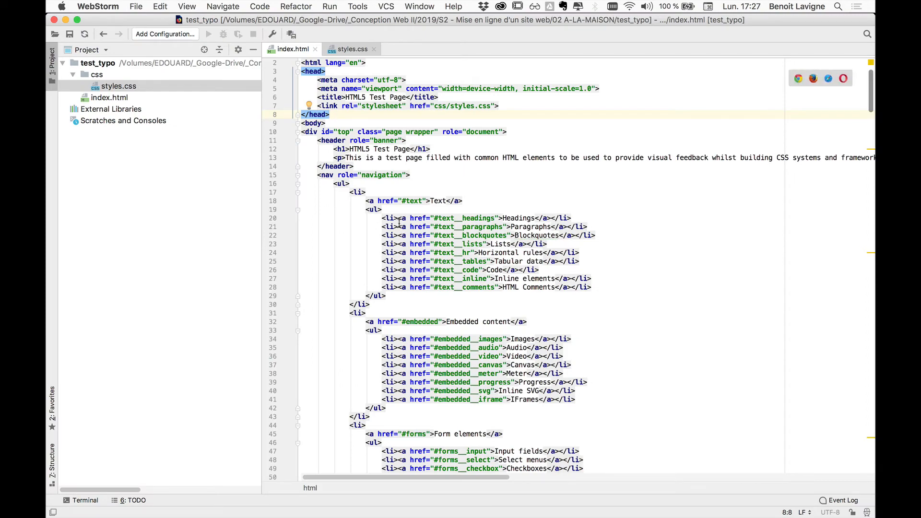
scroll(399, 222, down, 15)
scroll(387, 176, up, 12)
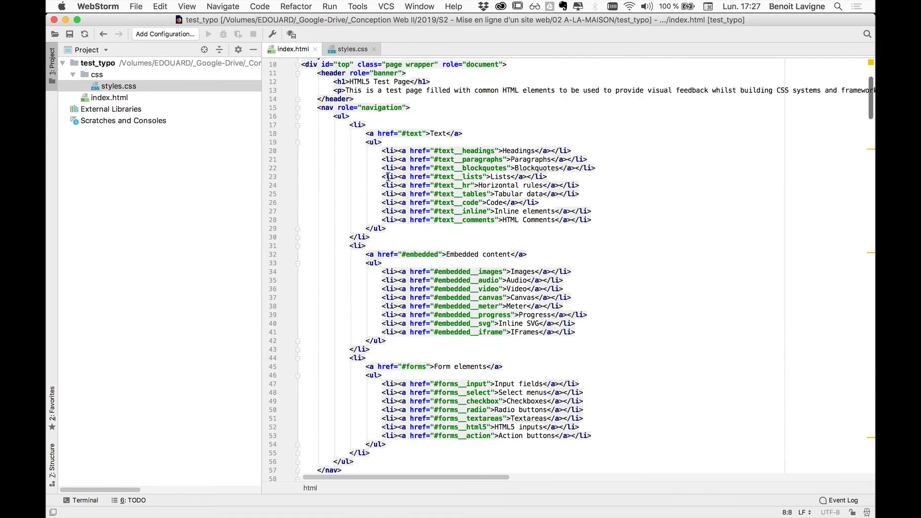
Open styles.css and examine its Reset rules, empty Base section, .wrapper rule and Modules section.
click(342, 50)
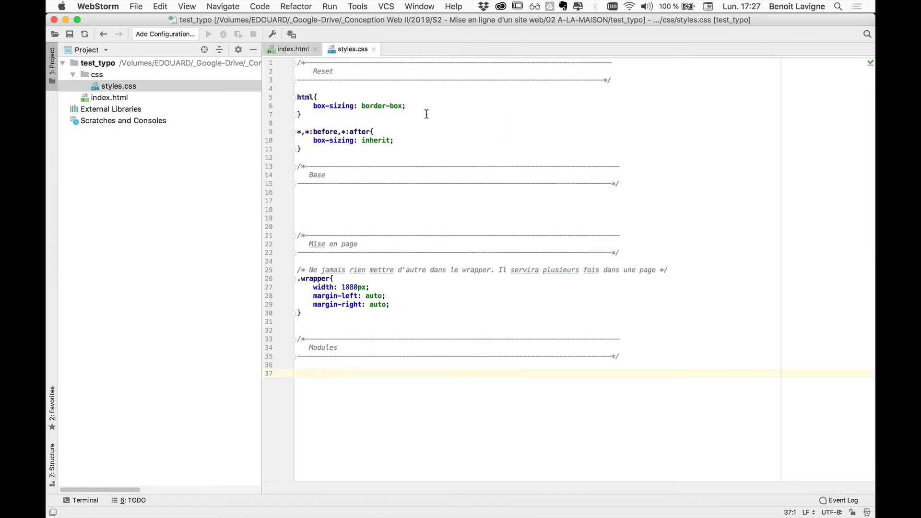
drag(334, 157, 260, 60)
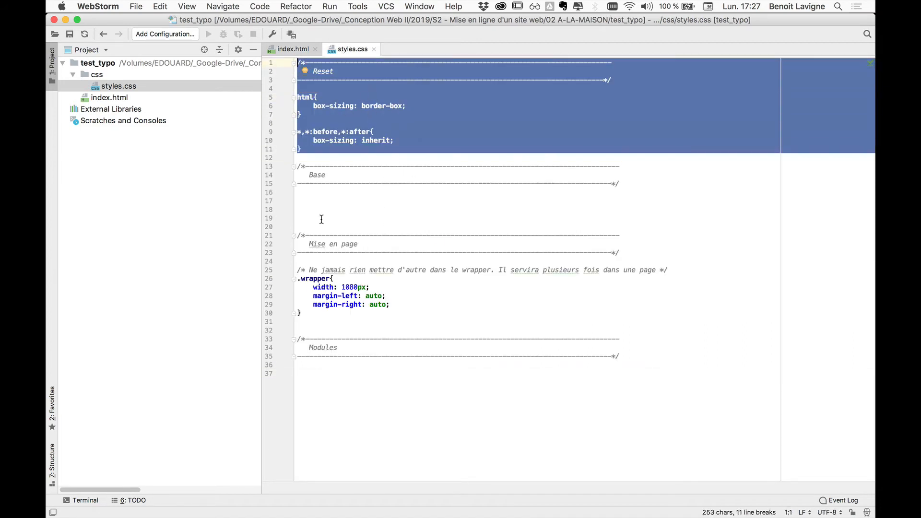
drag(307, 192, 345, 224)
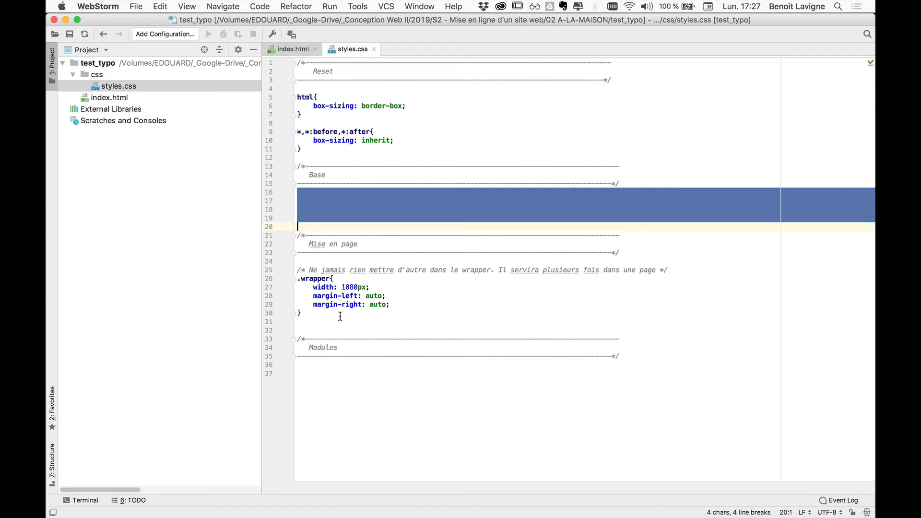
drag(314, 318, 298, 279)
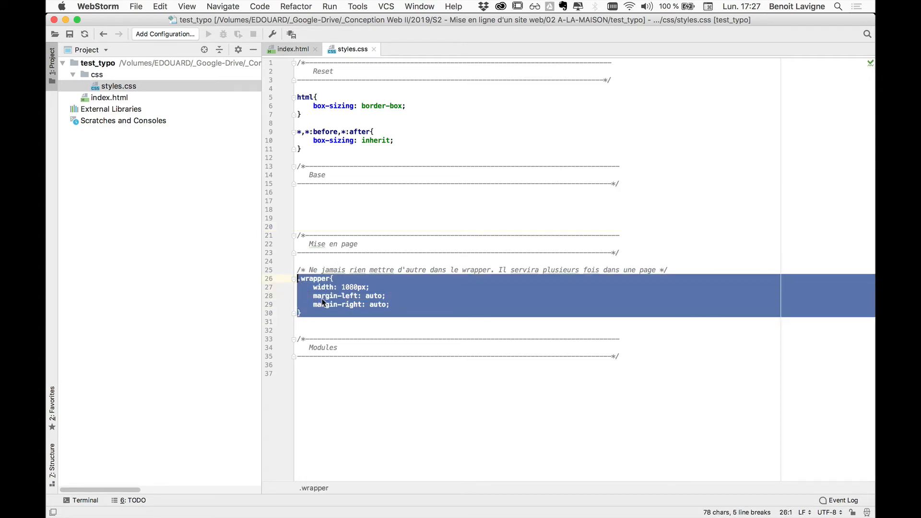
click(335, 381)
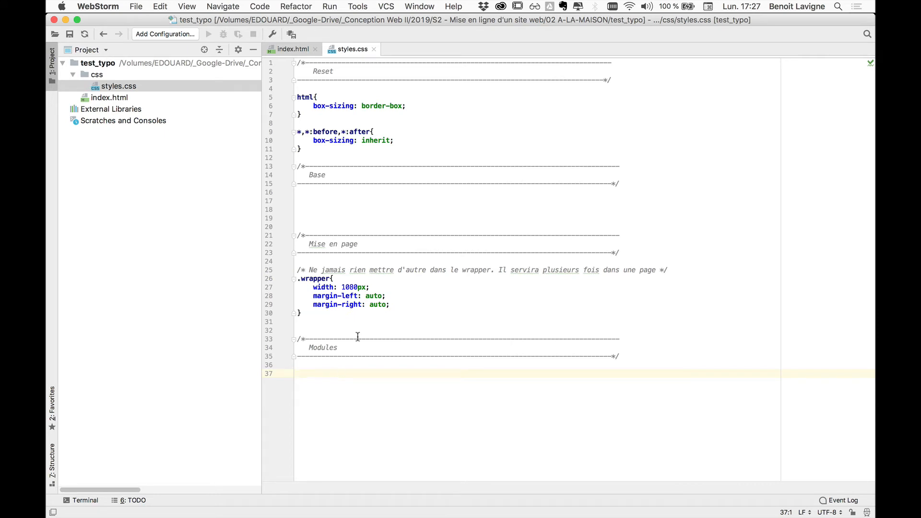
click(362, 199)
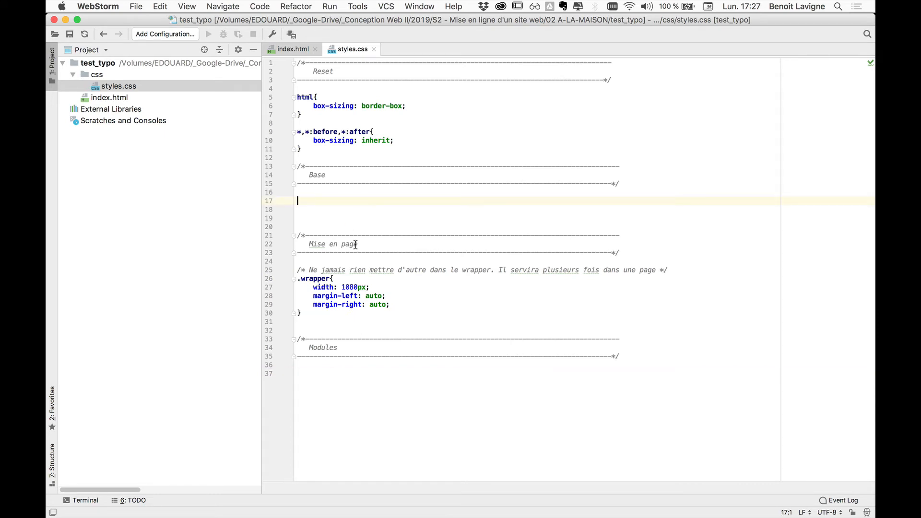
Copy typenugget.css from the Downloads folder in Finder into the WebStorm project's css folder, keeping its name and opening the copy.
key(super+Tab)
key(super+Tab)
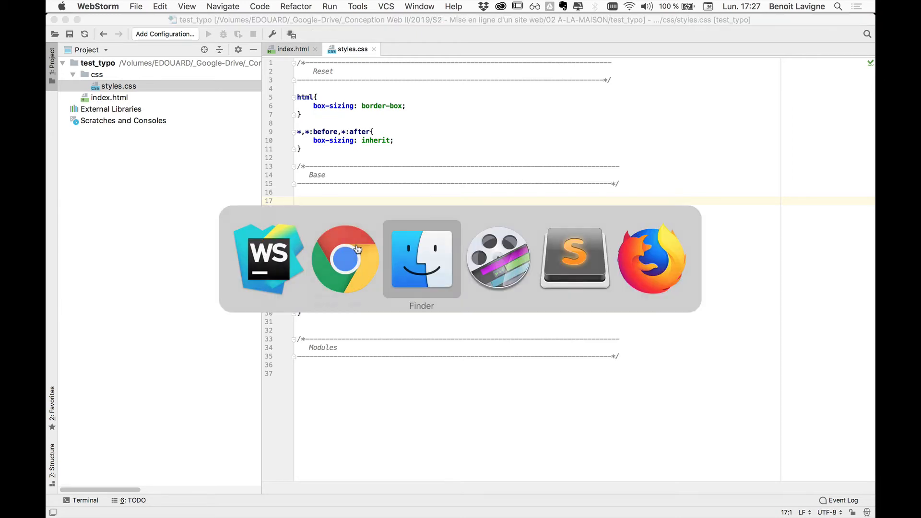
click(249, 72)
click(249, 71)
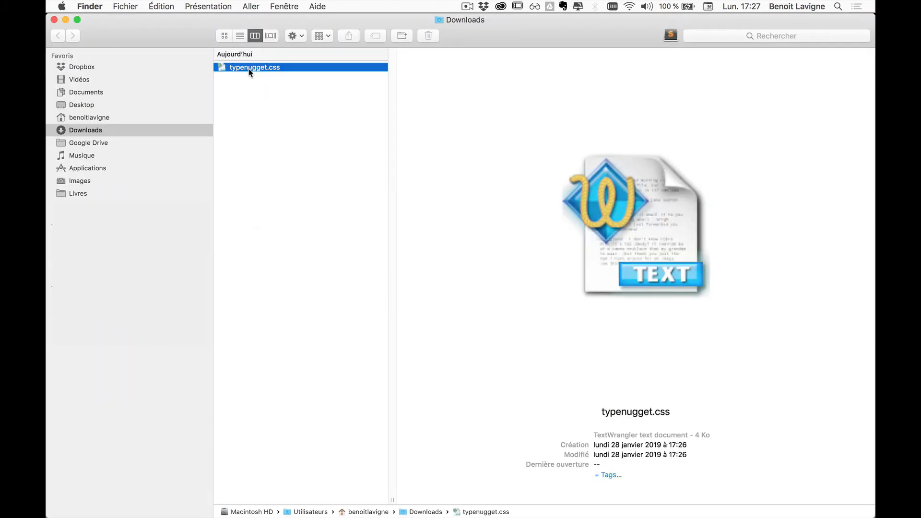
key(super+c)
key(super+Tab)
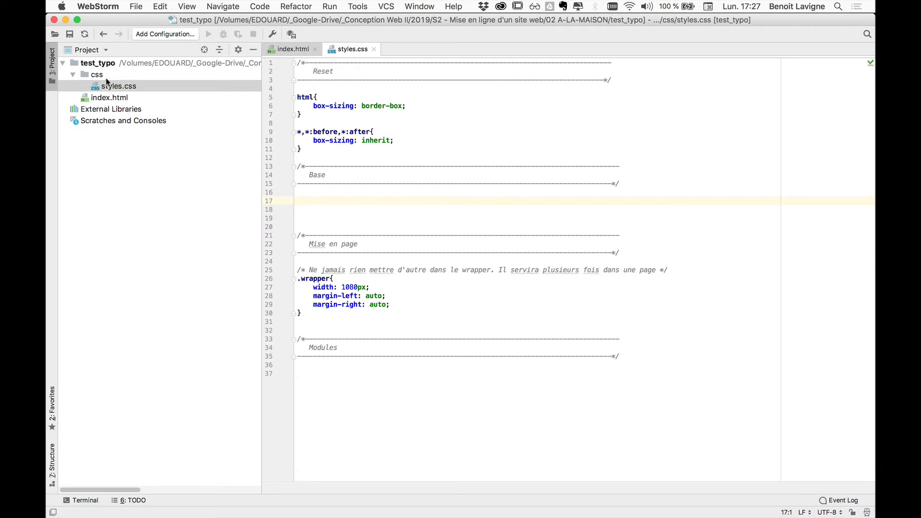
click(107, 76)
key(super+v)
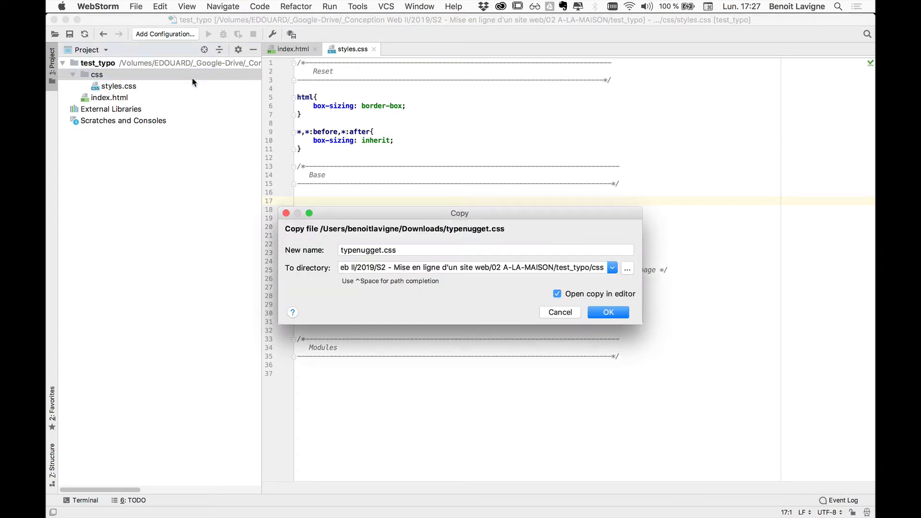
click(609, 312)
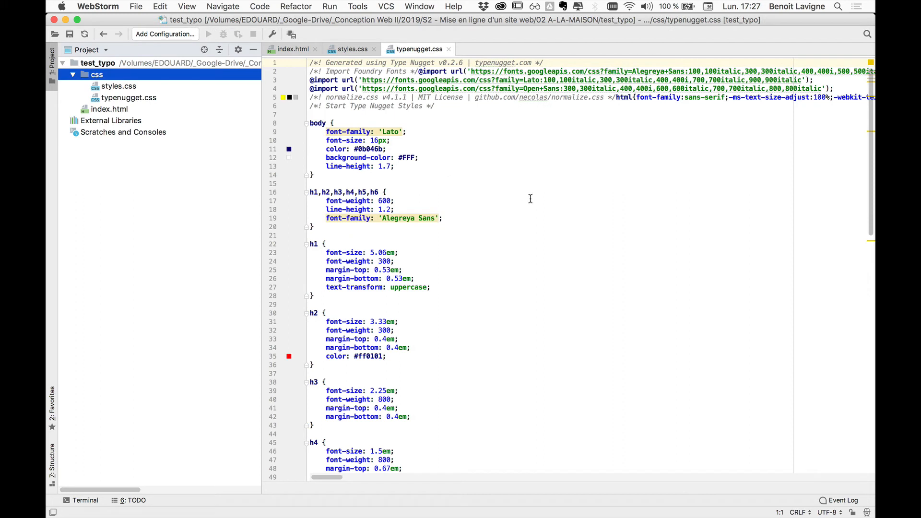
Examine the Google Fonts imports for Alegreya Sans, Lato and Open Sans and the normalize.css line in typenugget.css.
scroll(531, 199, down, 1)
scroll(531, 198, up, 1)
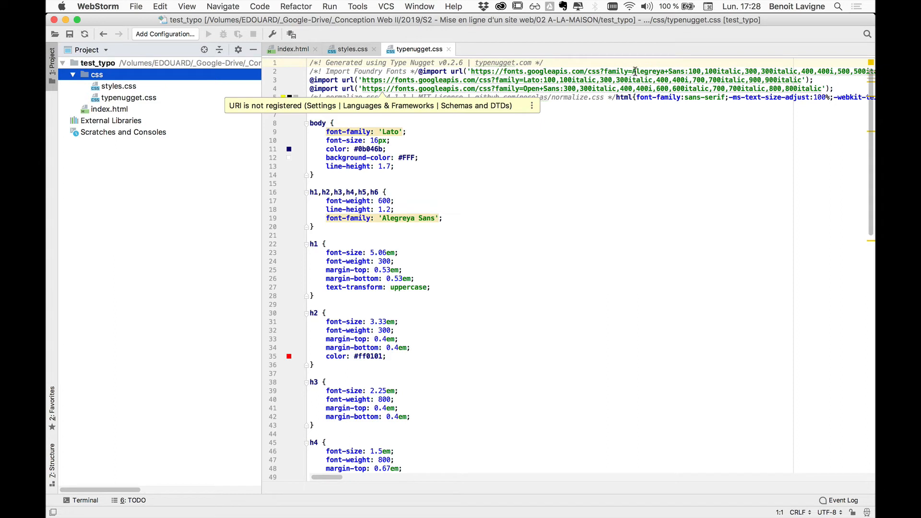
drag(637, 71, 660, 72)
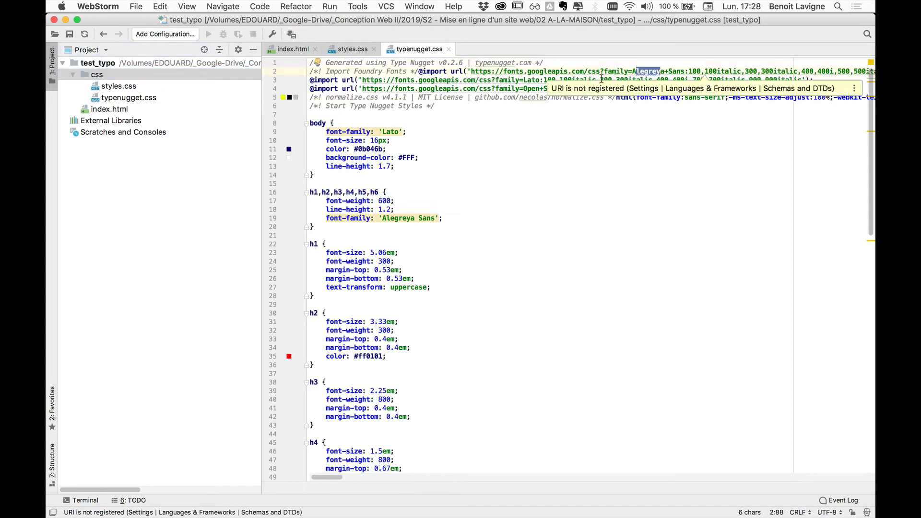
double_click(530, 80)
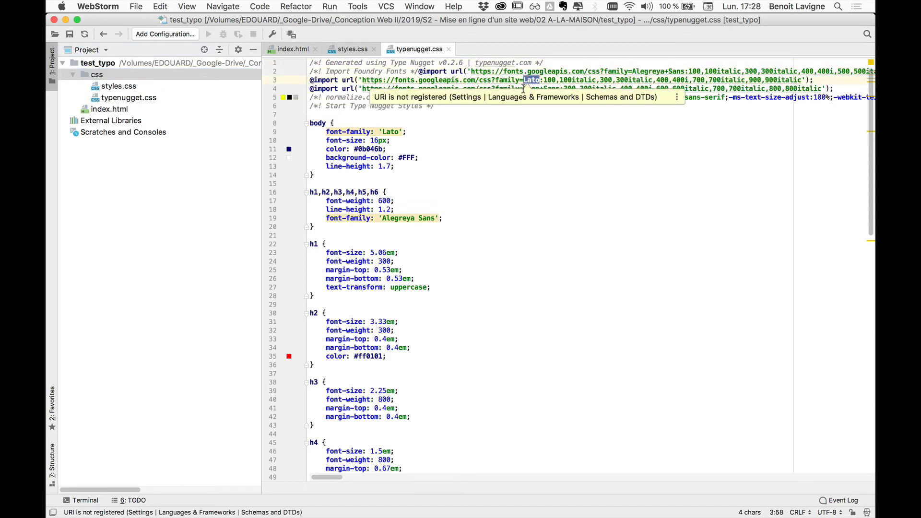
drag(524, 88, 560, 89)
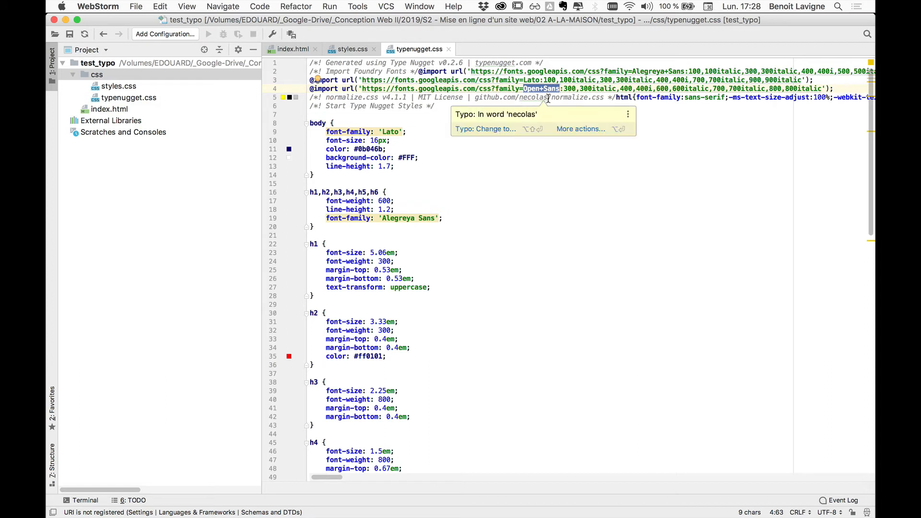
drag(548, 98, 612, 98)
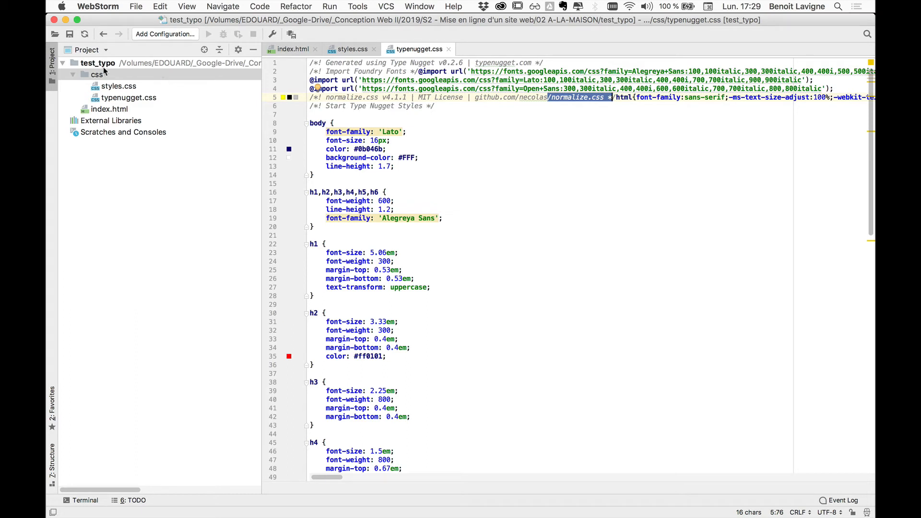
click(622, 111)
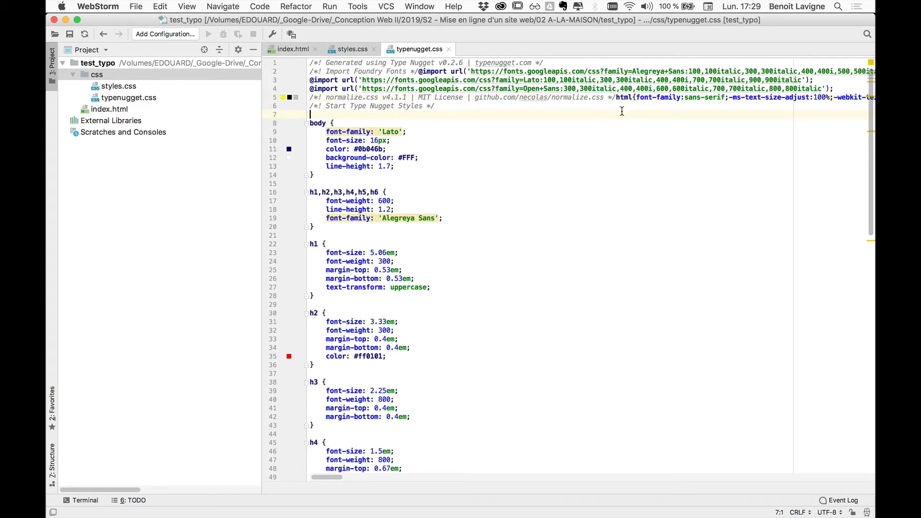
triple_click(573, 99)
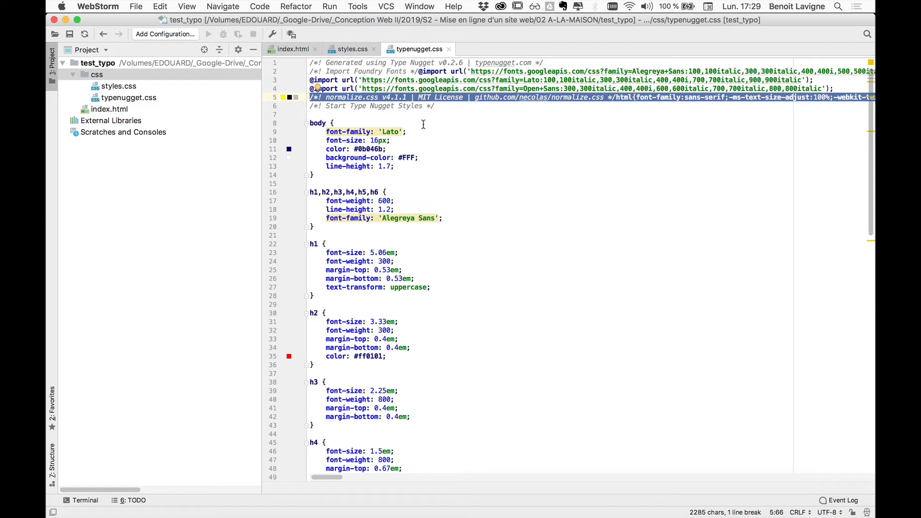
scroll(393, 195, down, 11)
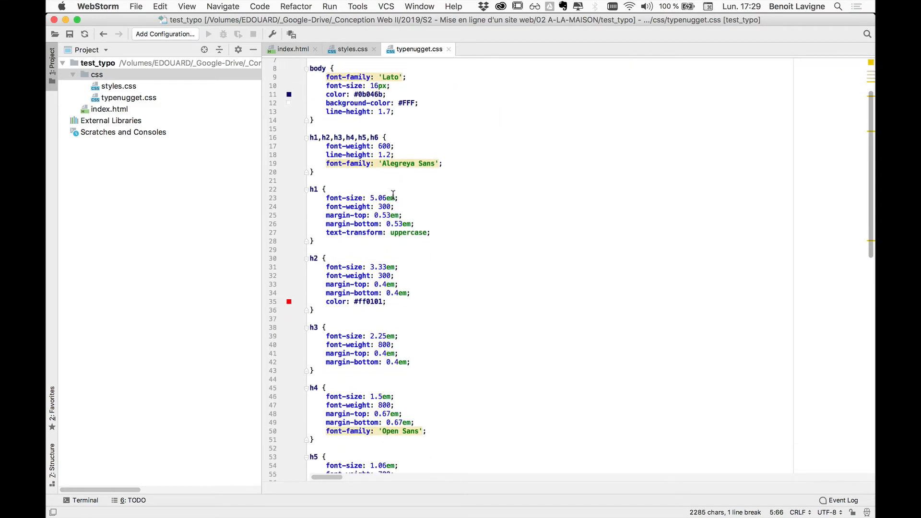
scroll(394, 194, up, 4)
scroll(394, 194, up, 7)
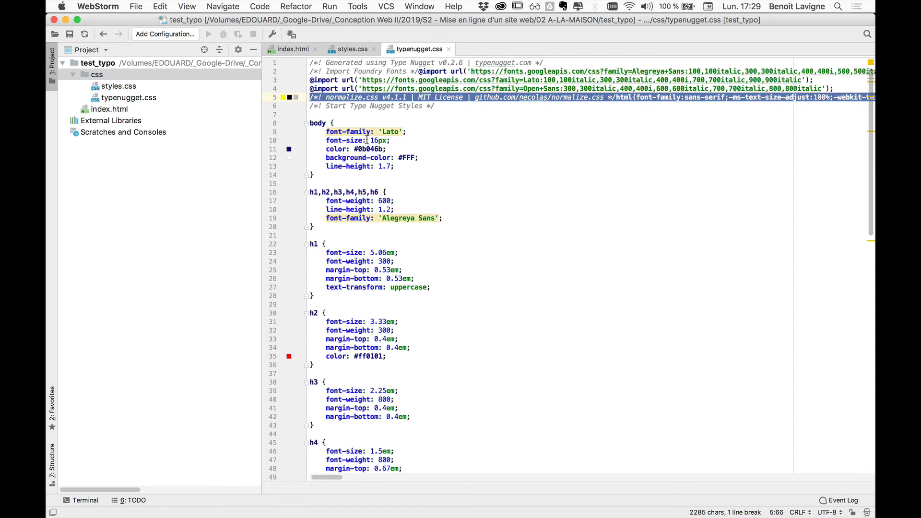
Examine the body rule's font, colour and line-height declarations and the shared h1 to h6 rule in typenugget.css.
double_click(389, 132)
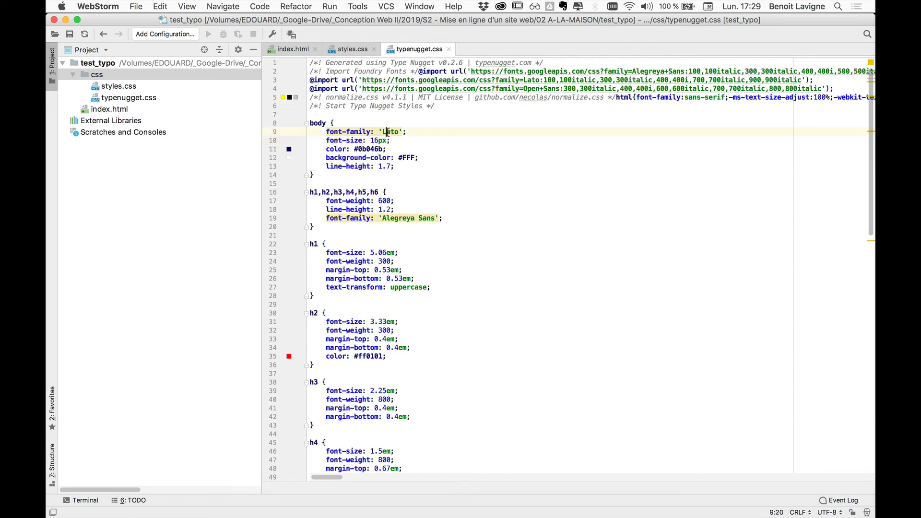
triple_click(351, 141)
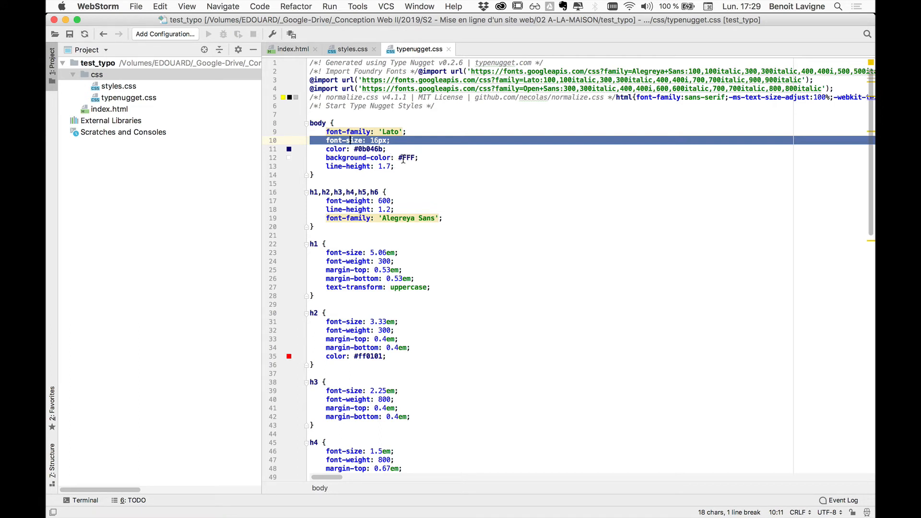
click(403, 159)
double_click(363, 167)
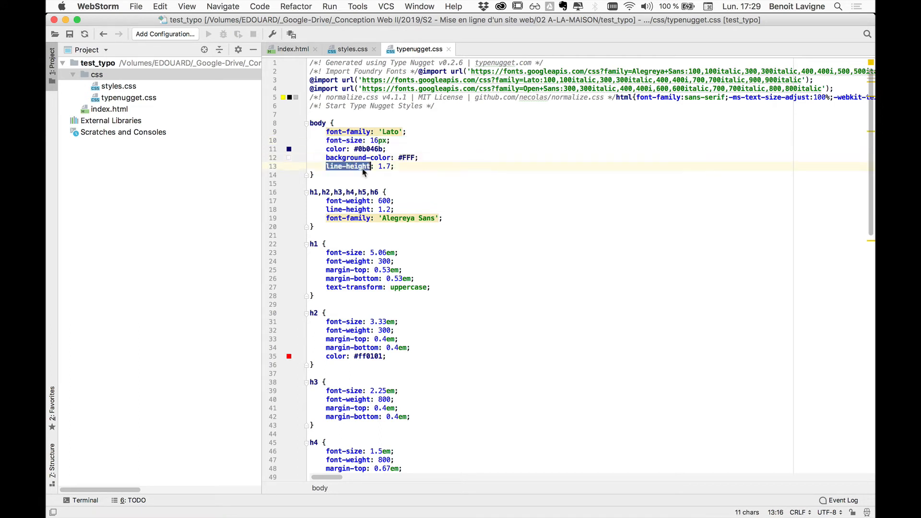
scroll(418, 184, down, 1)
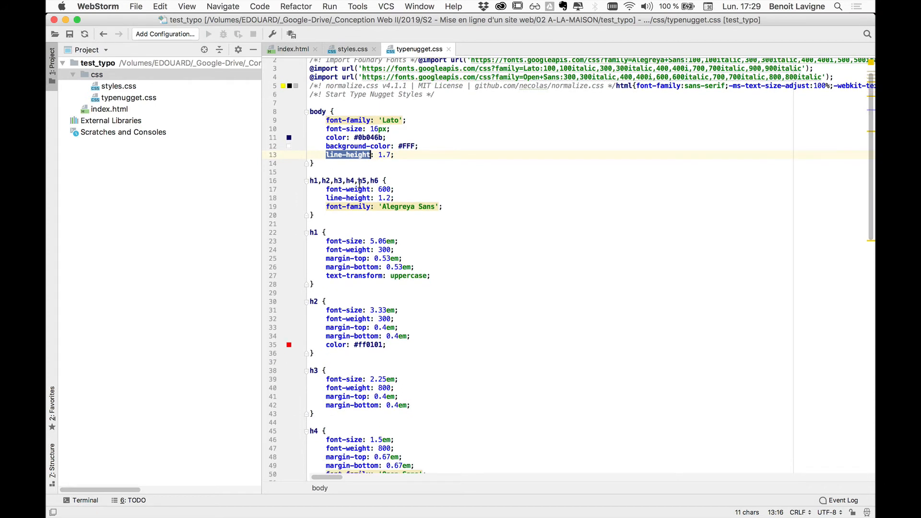
scroll(399, 188, down, 1)
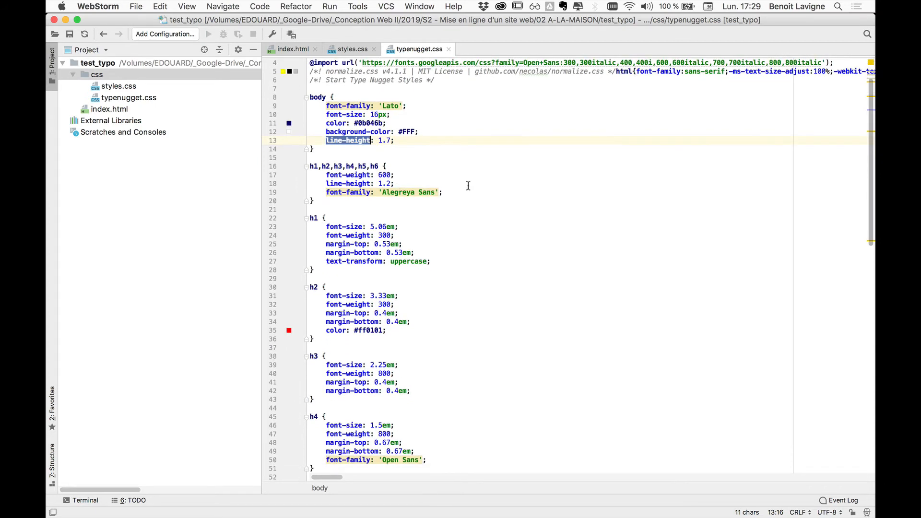
click(328, 206)
key(shift+Up)
key(shift+Up)
key(shift+Up)
key(shift+Up)
key(shift+Up)
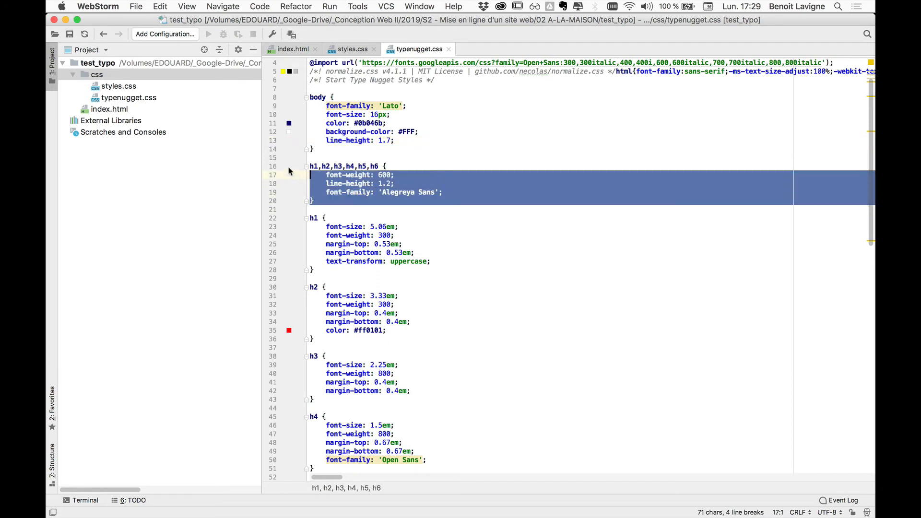
click(394, 174)
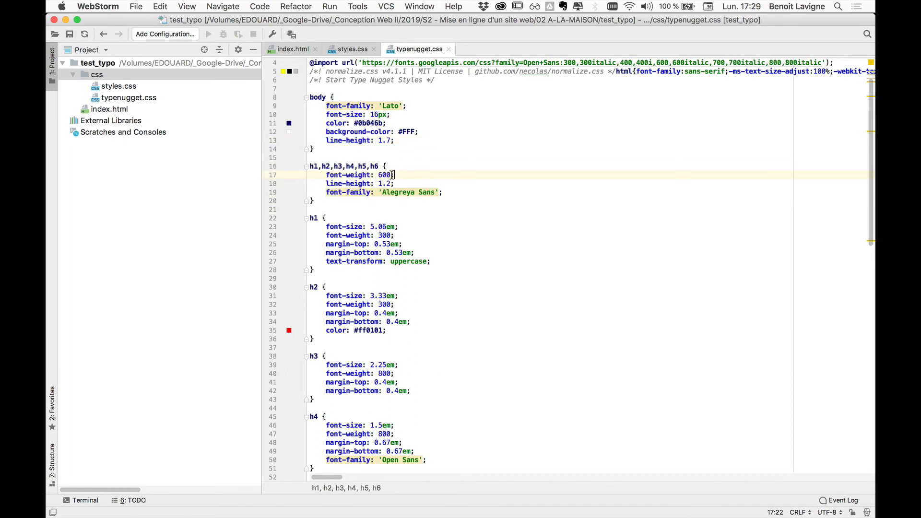
double_click(379, 174)
mouse_move(387, 194)
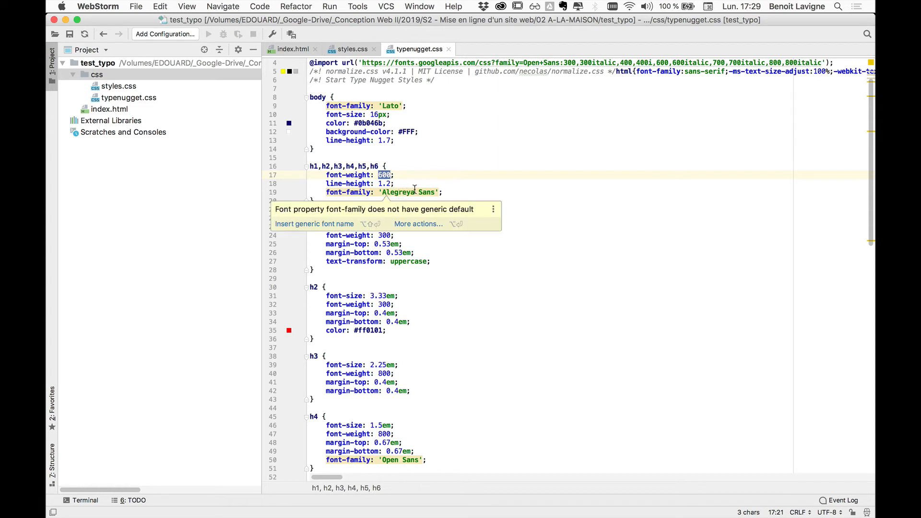
Examine the h1 rule's size, weight, margins and text-transform, and the h2 rule's colour declaration.
scroll(421, 185, down, 5)
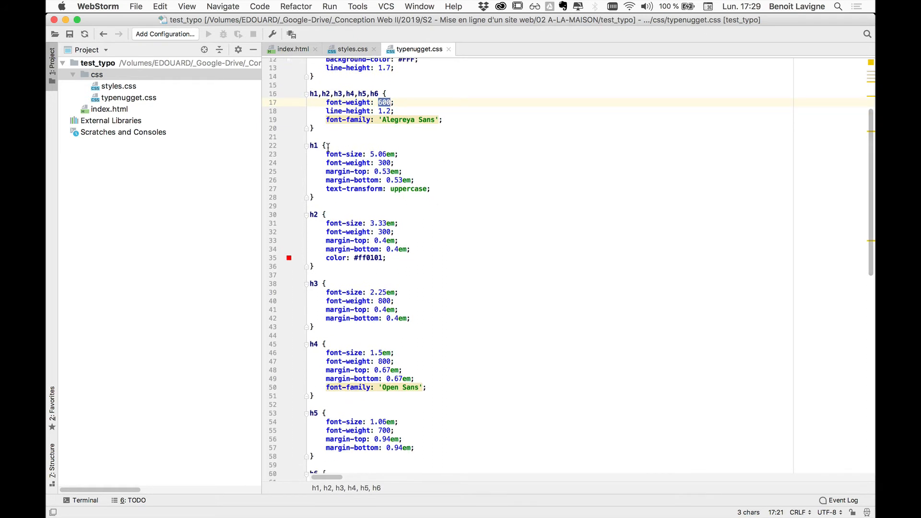
click(321, 146)
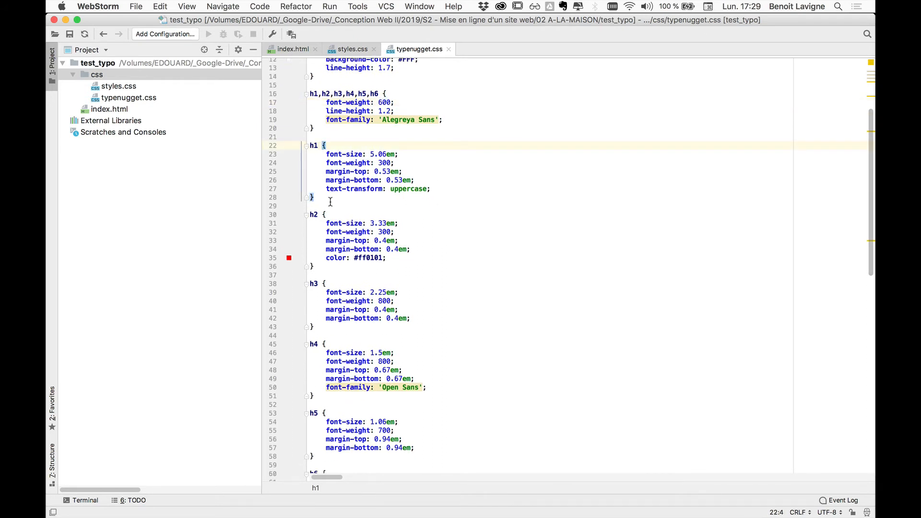
click(329, 202)
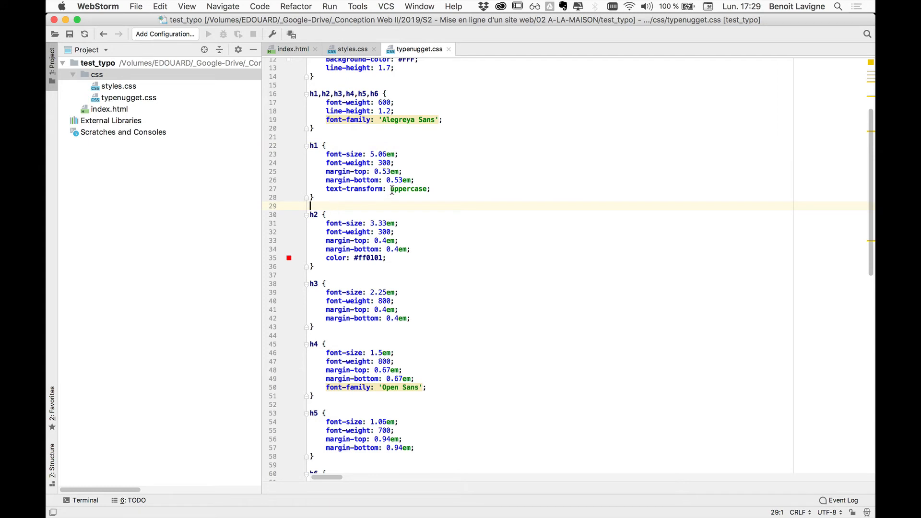
click(352, 154)
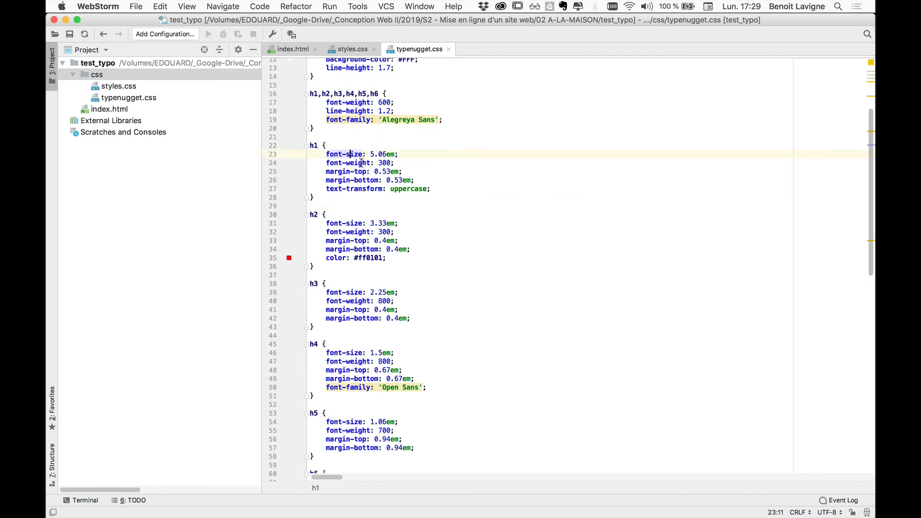
click(363, 163)
click(361, 171)
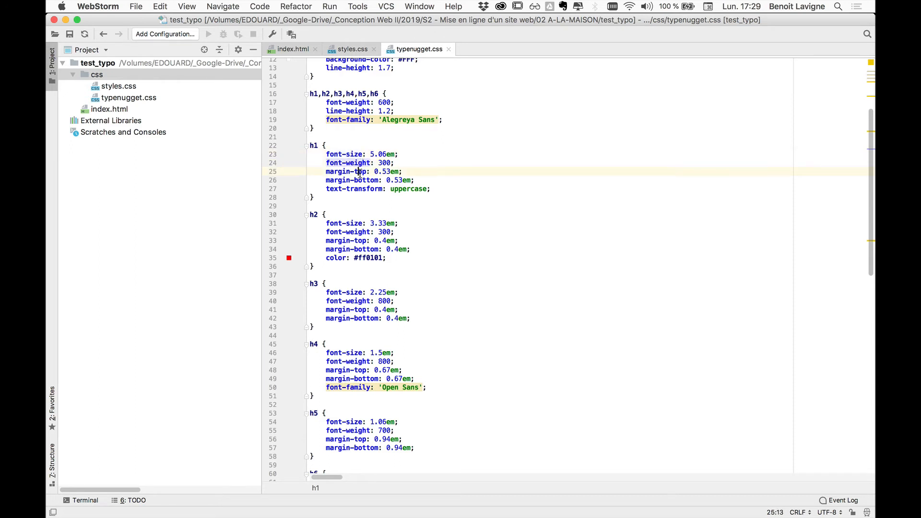
click(412, 190)
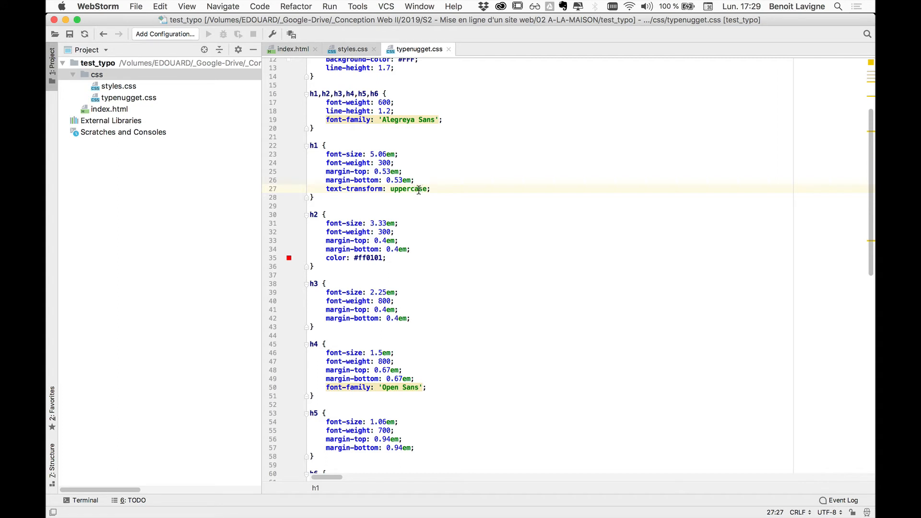
scroll(368, 279, down, 5)
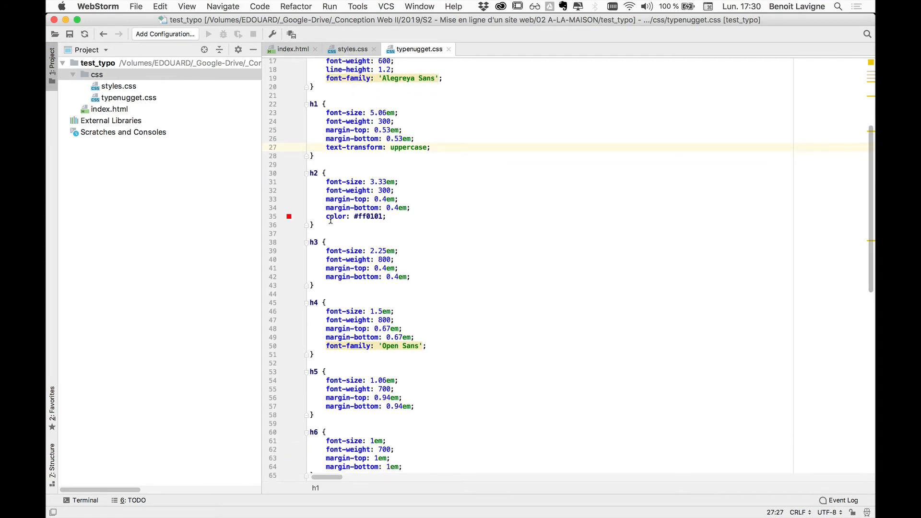
drag(330, 216, 387, 216)
Look through the remaining heading rules and examine the p and strong rules in typenugget.css.
scroll(377, 219, down, 3)
scroll(377, 217, down, 8)
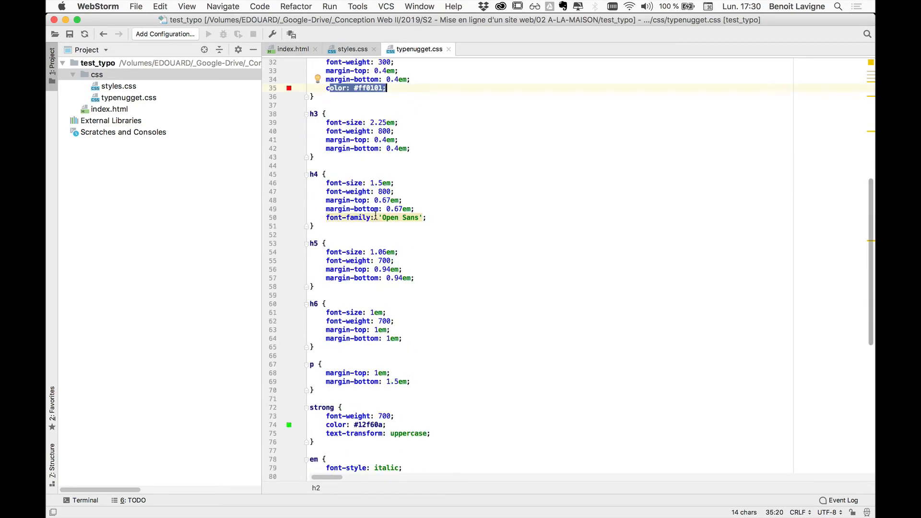
scroll(376, 216, down, 5)
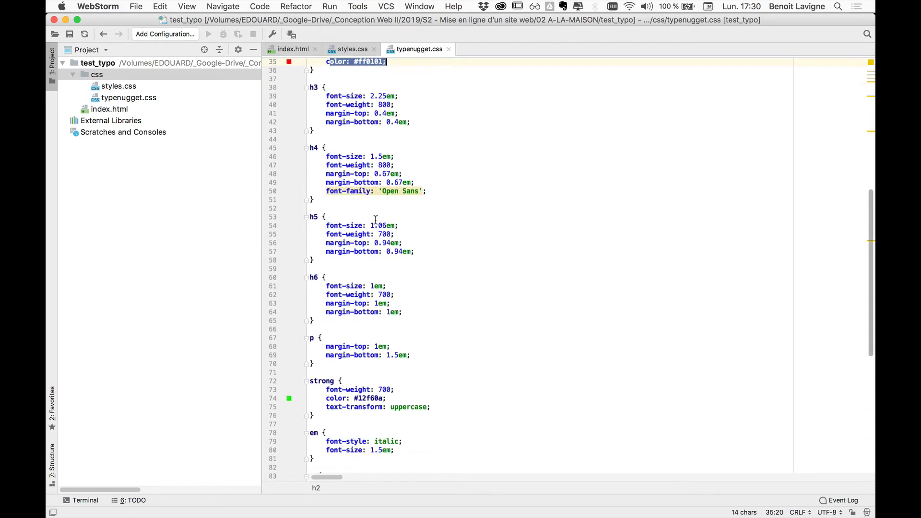
scroll(376, 220, down, 4)
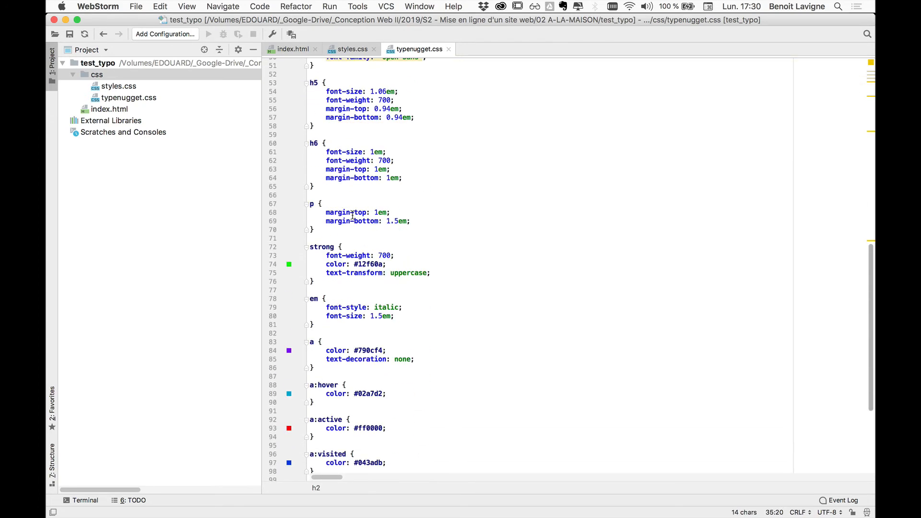
drag(318, 230, 309, 204)
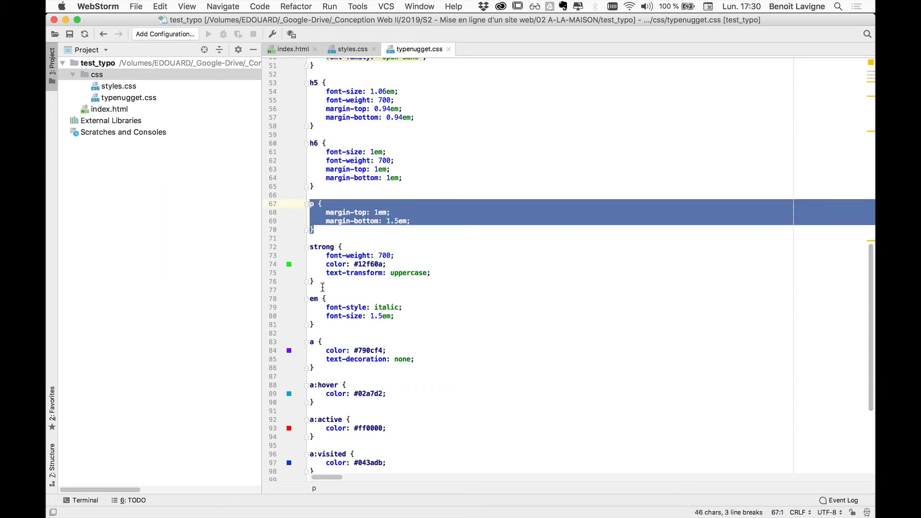
drag(322, 287, 298, 247)
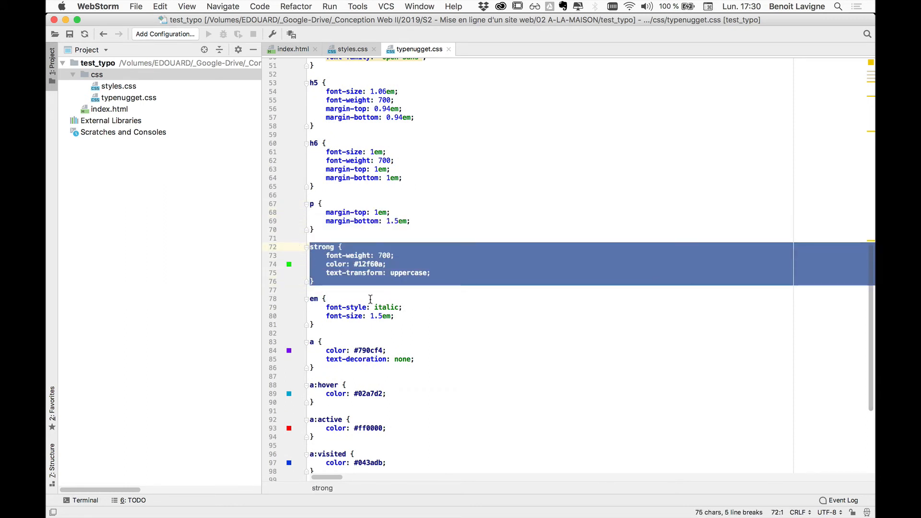
click(387, 256)
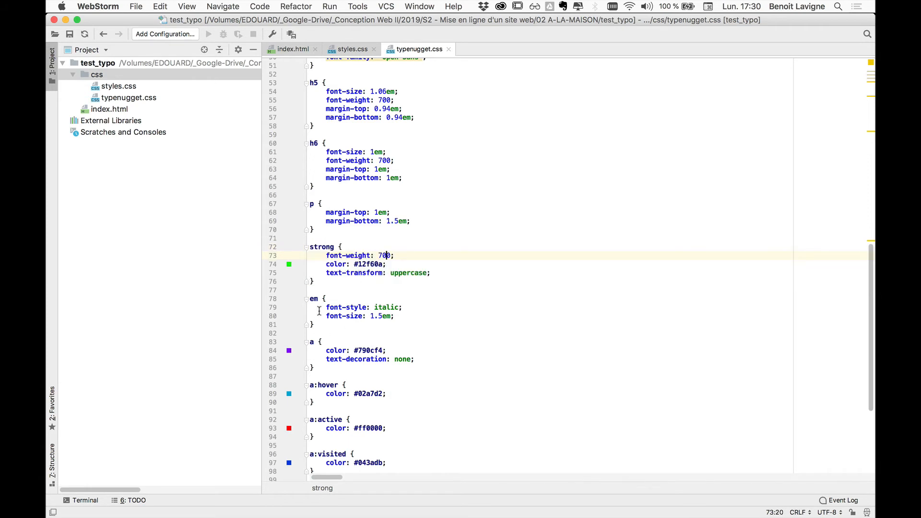
Change the plain a selector in typenugget.css to a:link.
scroll(319, 311, down, 5)
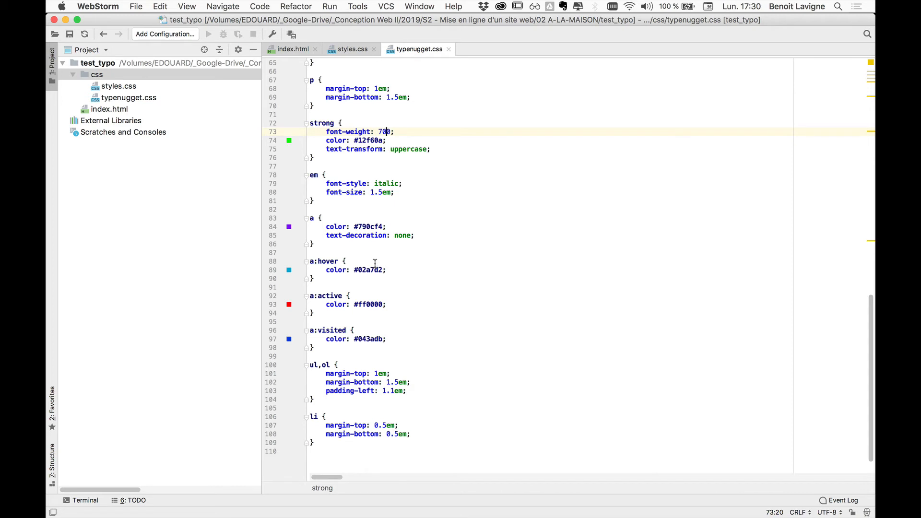
click(314, 218)
text(:link)
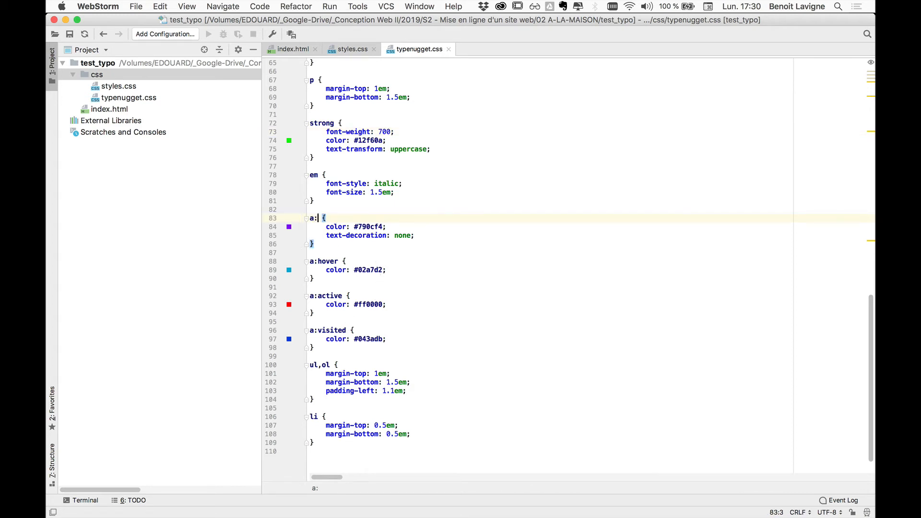
click(404, 191)
Move the a:visited rule directly below the a:link rule, ahead of a:hover and a:active, separated by a blank line.
drag(302, 346, 316, 259)
click(318, 244)
key(Return)
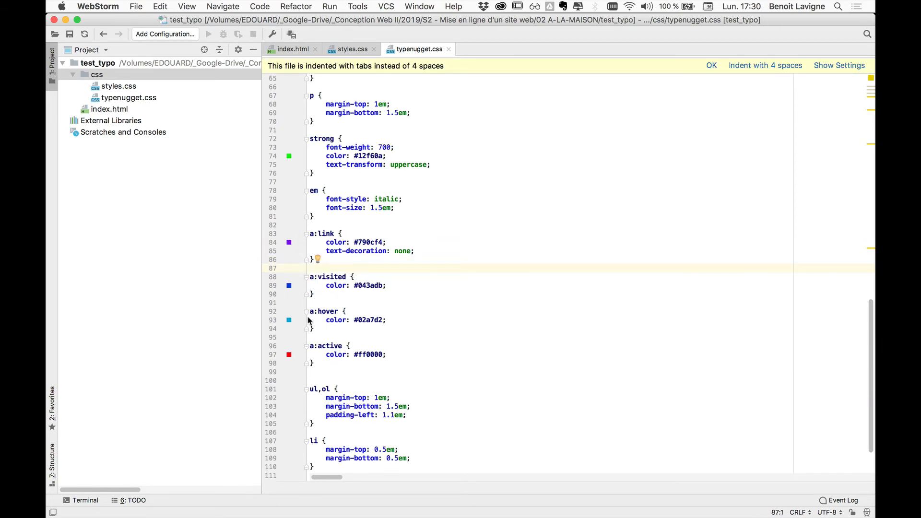
click(412, 276)
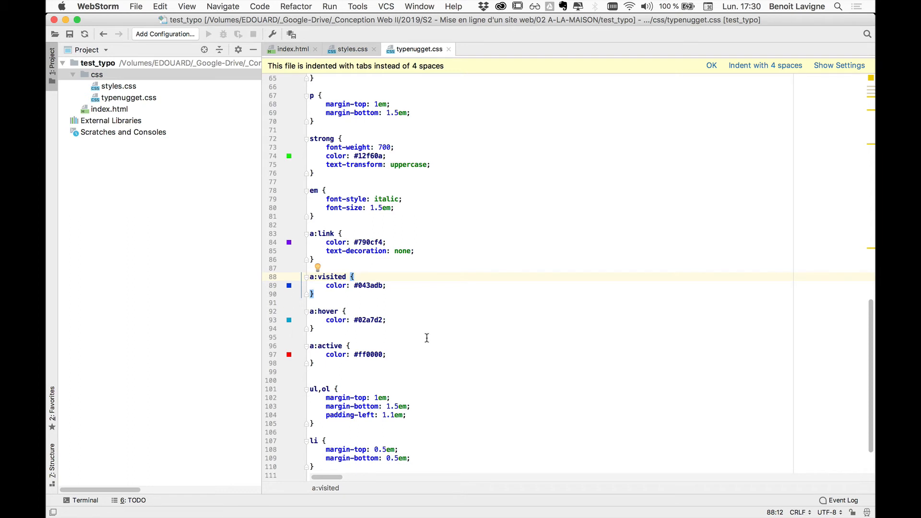
scroll(428, 339, down, 2)
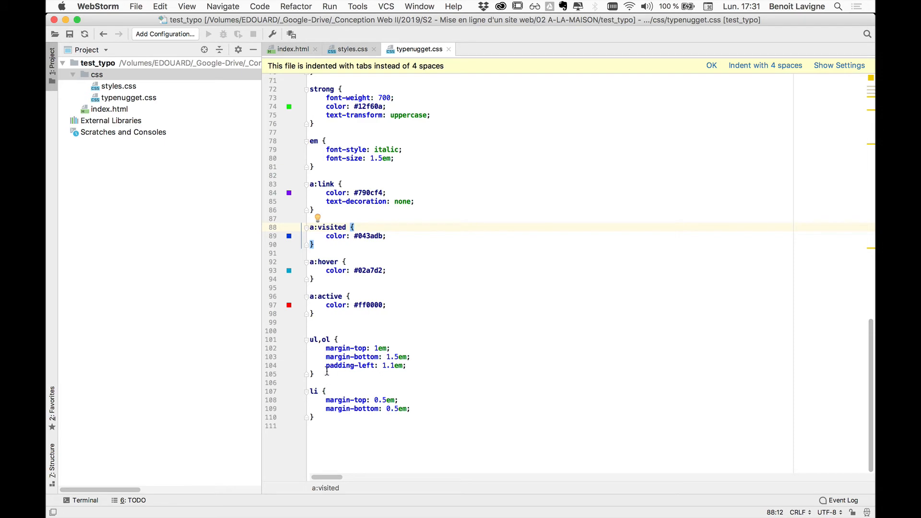
Select and copy all the rules in typenugget.css from the body rule through the closing li rule.
scroll(368, 394, up, 8)
scroll(368, 394, up, 15)
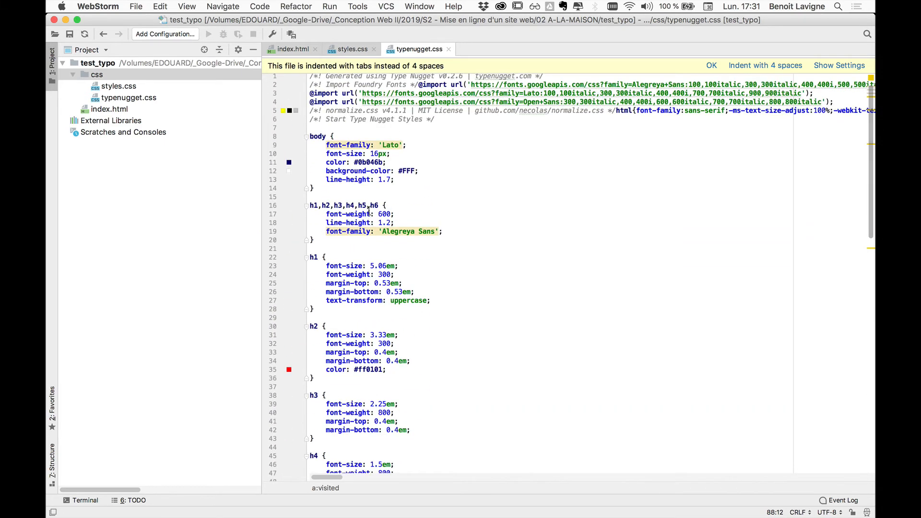
click(313, 127)
scroll(365, 190, down, 5)
scroll(364, 190, down, 18)
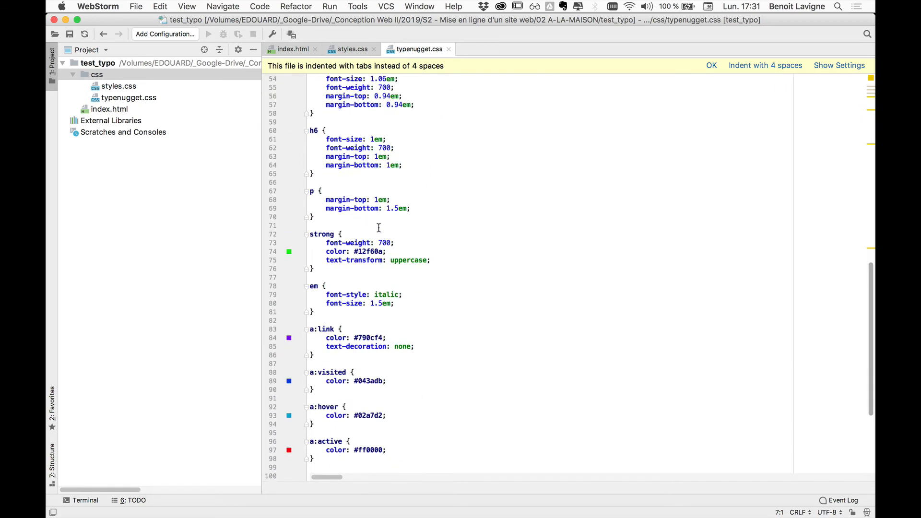
shift+click(339, 419)
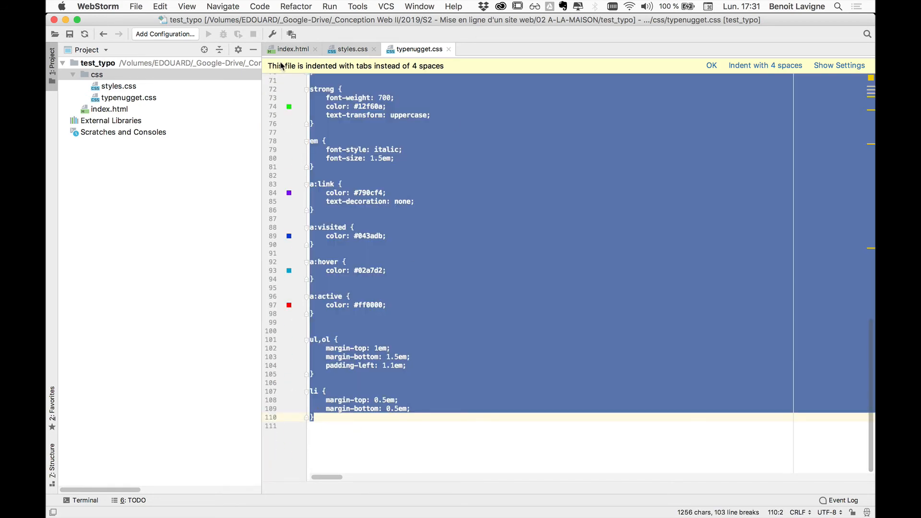
Preview index.html in Chrome and dismiss the offer to translate the page.
click(290, 49)
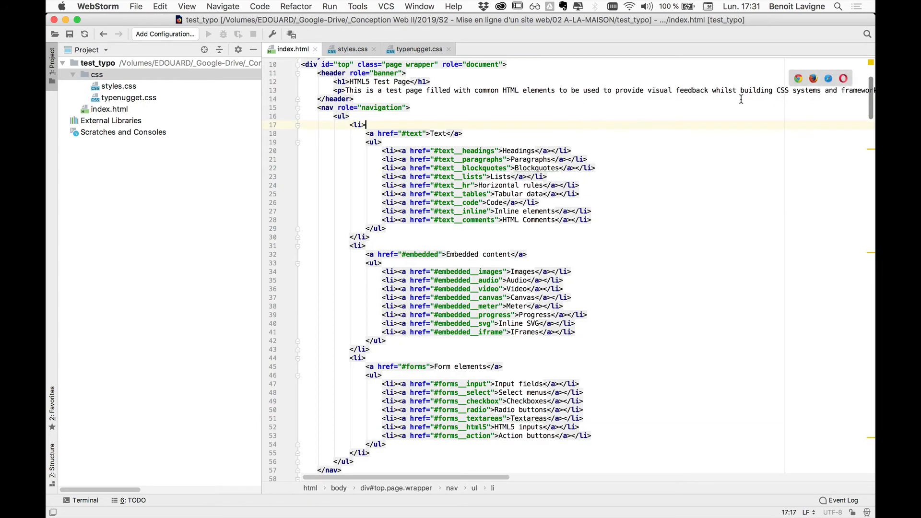
click(799, 78)
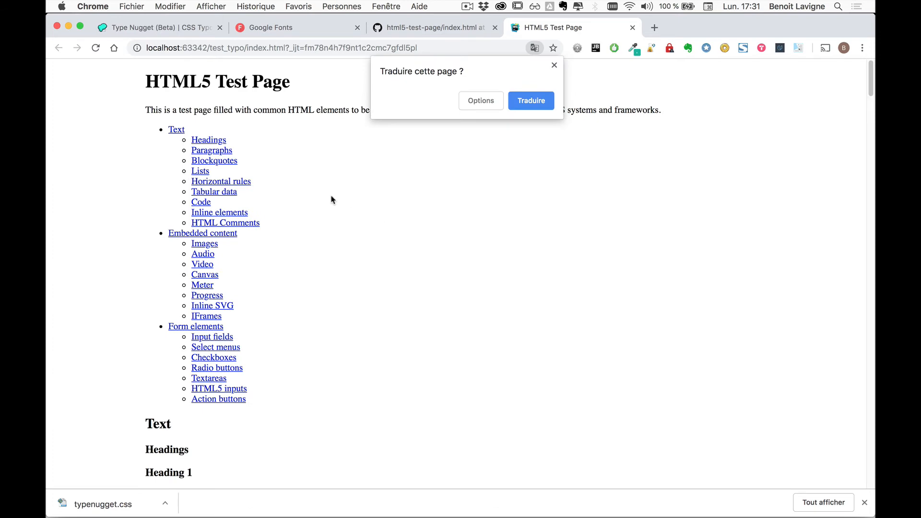
scroll(332, 200, down, 10)
scroll(333, 199, down, 15)
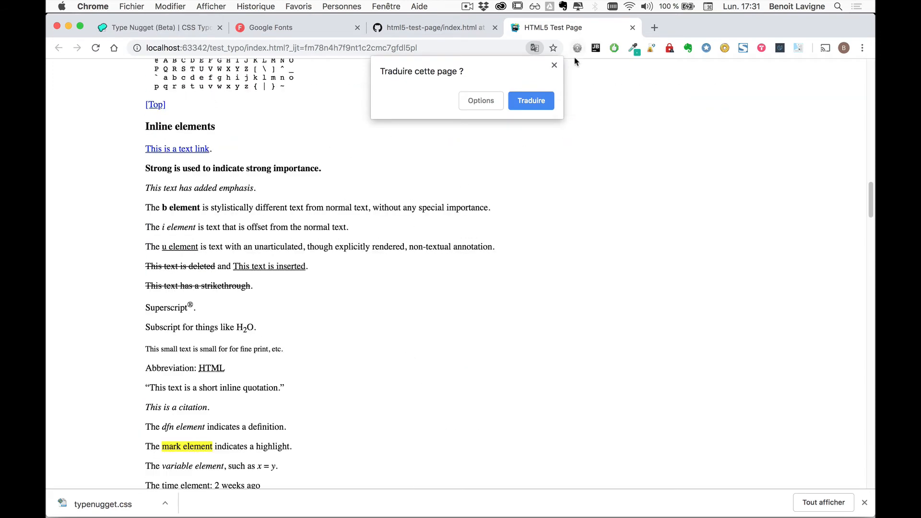
click(554, 67)
Look through the test page's images, media, form elements, navigation links and headings.
scroll(400, 257, down, 20)
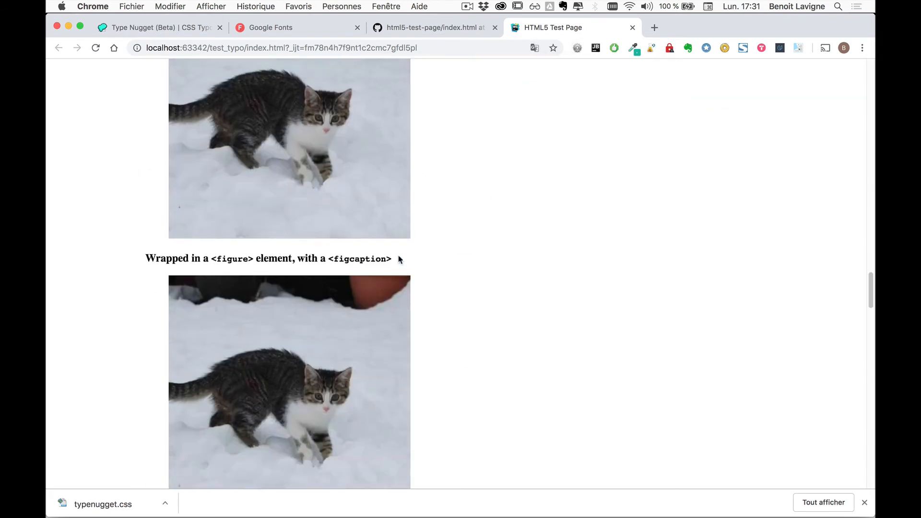
scroll(399, 259, down, 10)
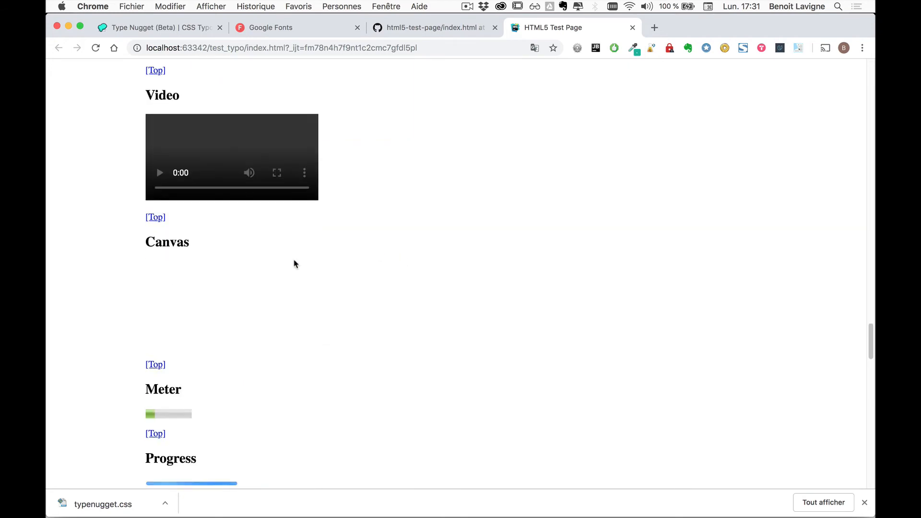
scroll(340, 249, down, 6)
scroll(368, 242, up, 15)
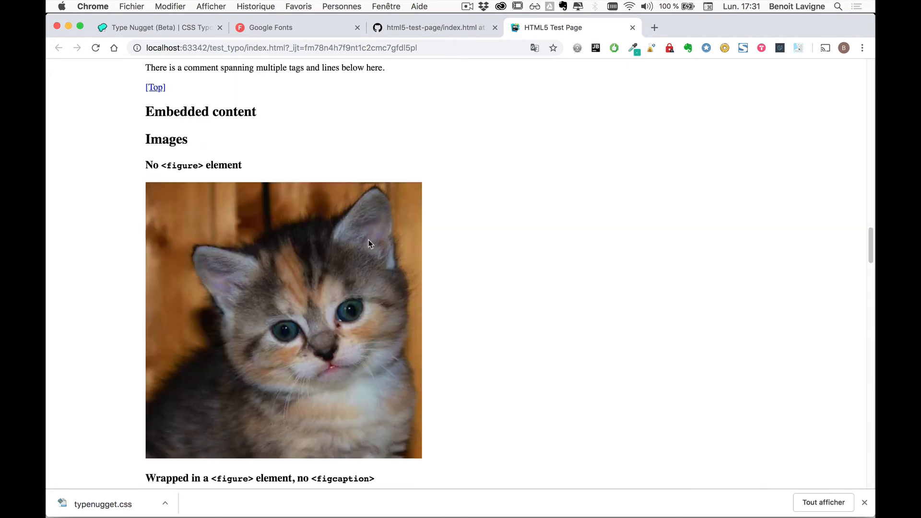
scroll(368, 242, down, 12)
scroll(368, 244, down, 15)
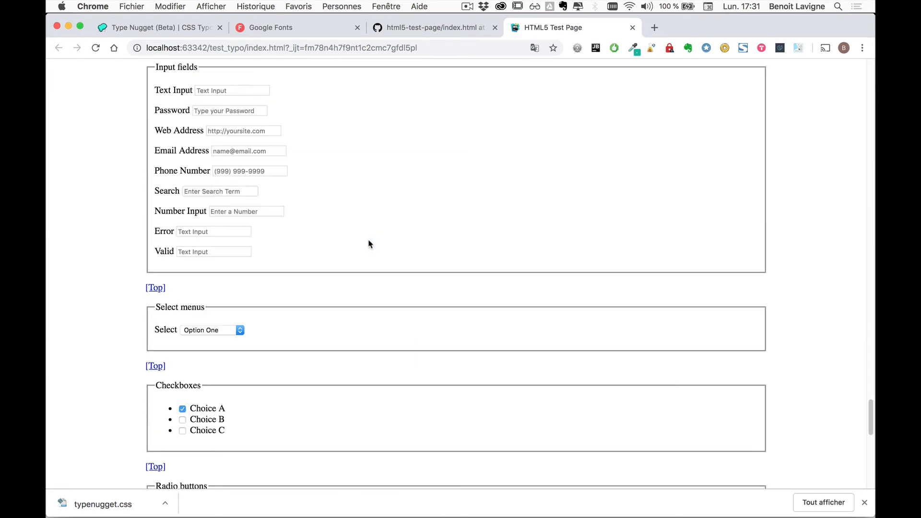
scroll(349, 287, down, 15)
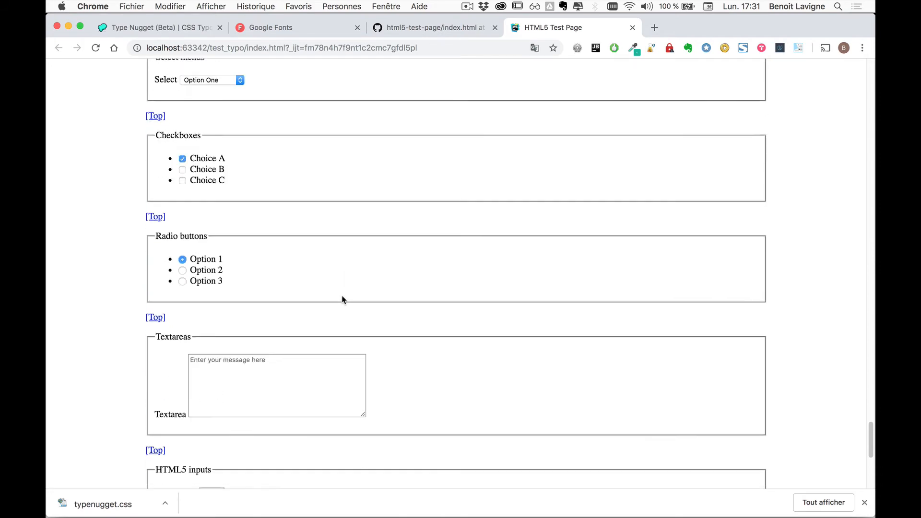
scroll(343, 300, up, 20)
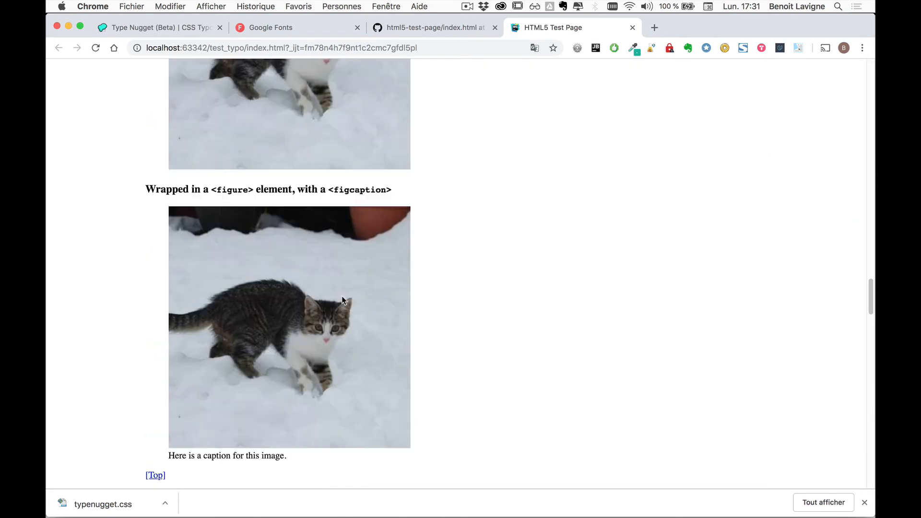
scroll(342, 301, up, 20)
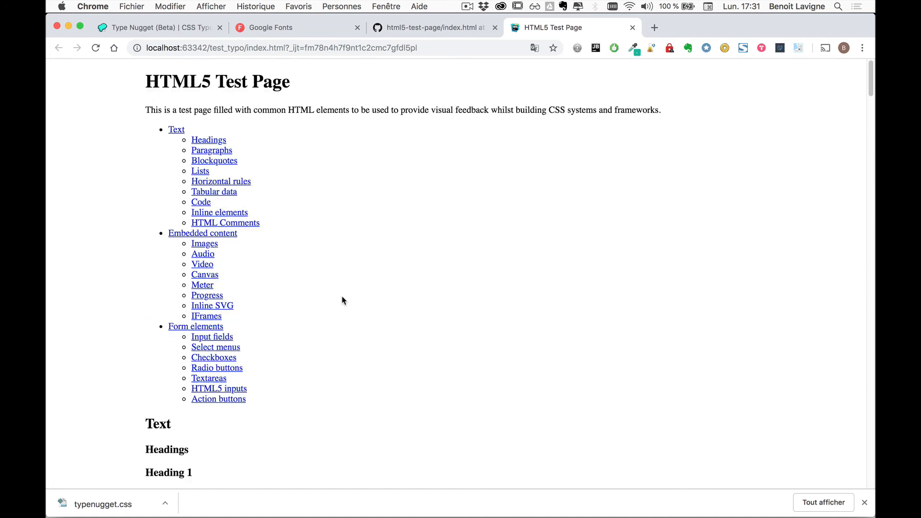
scroll(253, 315, down, 6)
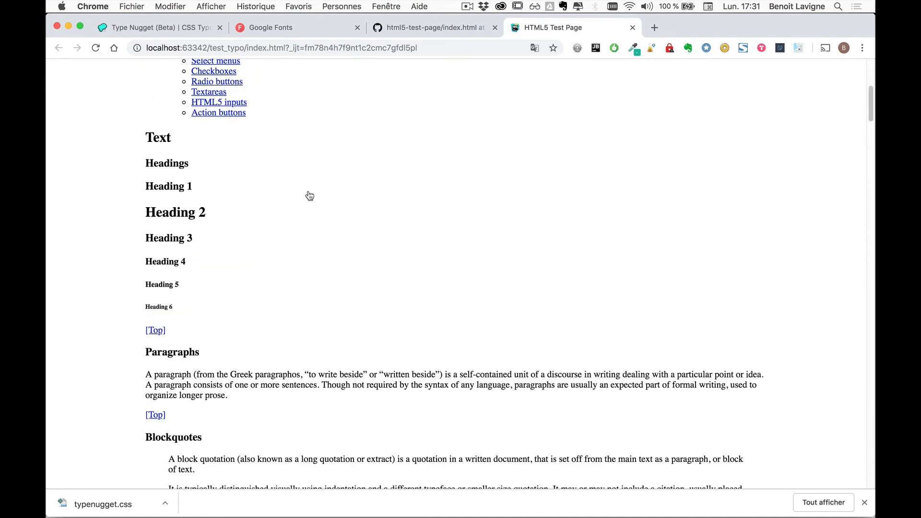
Switch back to WebStorm and paste the copied typography rules under the Base comment in styles.css.
key(super+Tab)
click(355, 288)
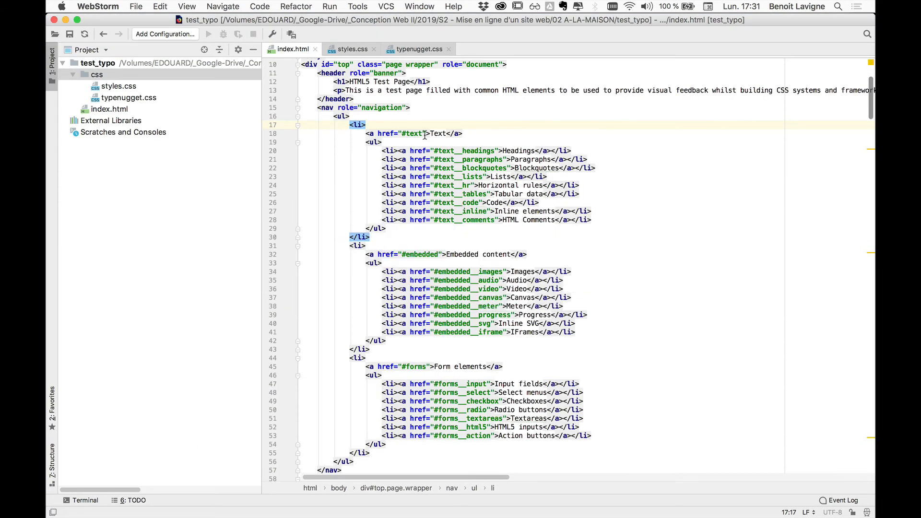
click(353, 50)
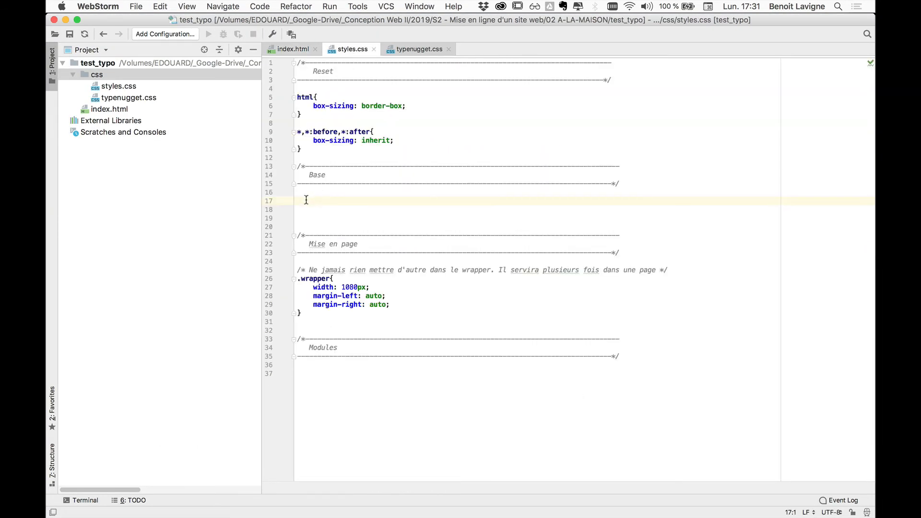
key(super+v)
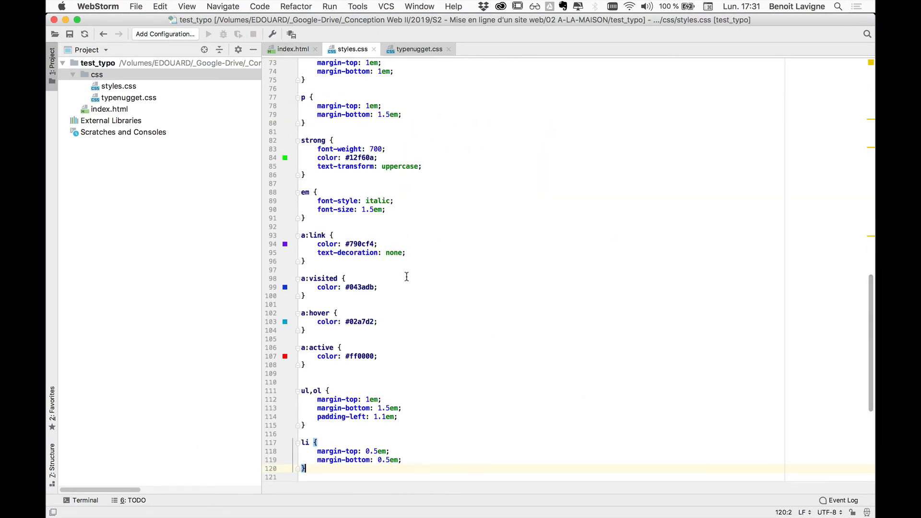
scroll(413, 285, up, 5)
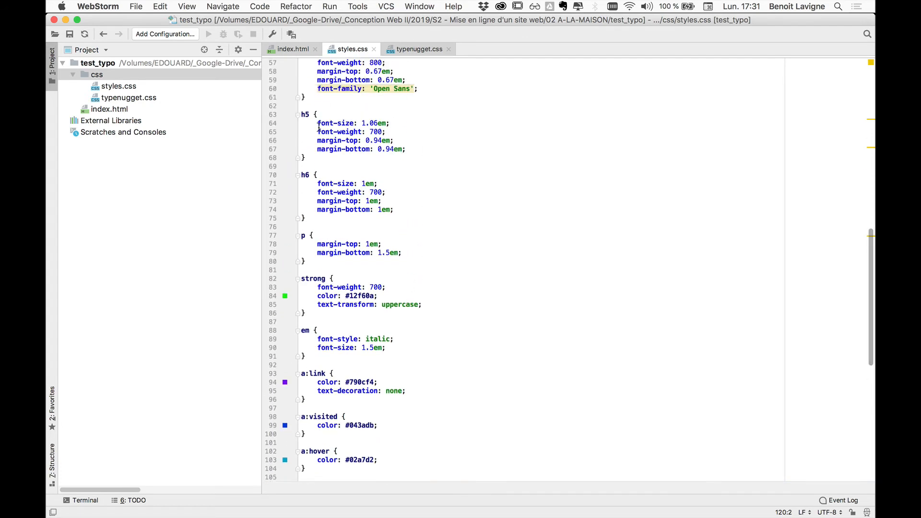
Reload the test page in Chrome, dismiss the translation offer, and check the navigation list and headings.
key(super+Tab)
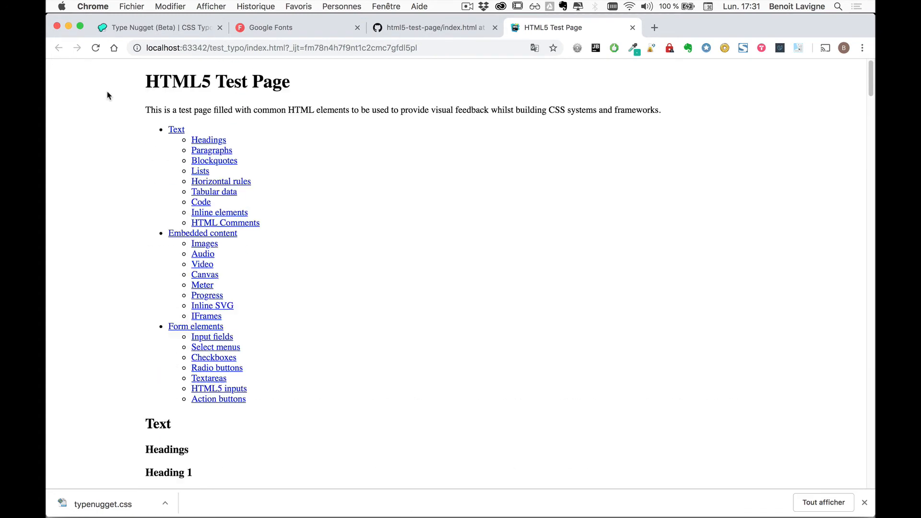
click(96, 48)
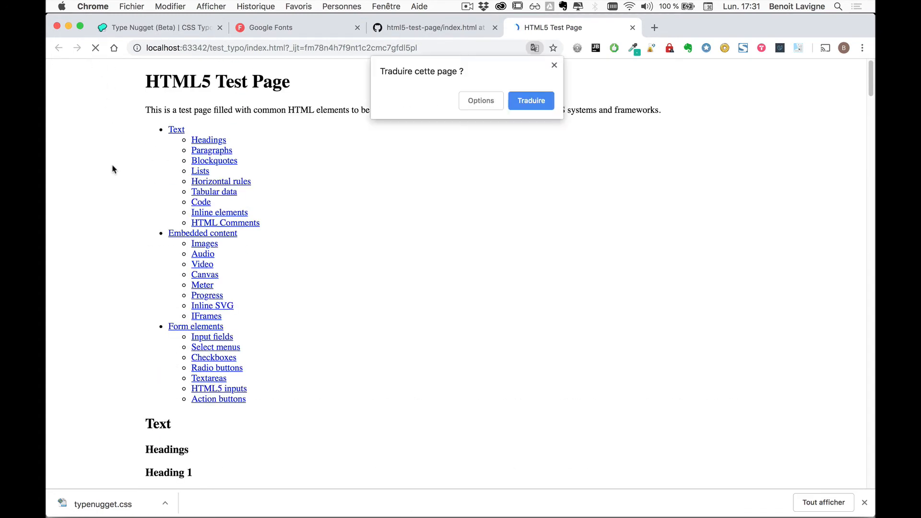
click(554, 65)
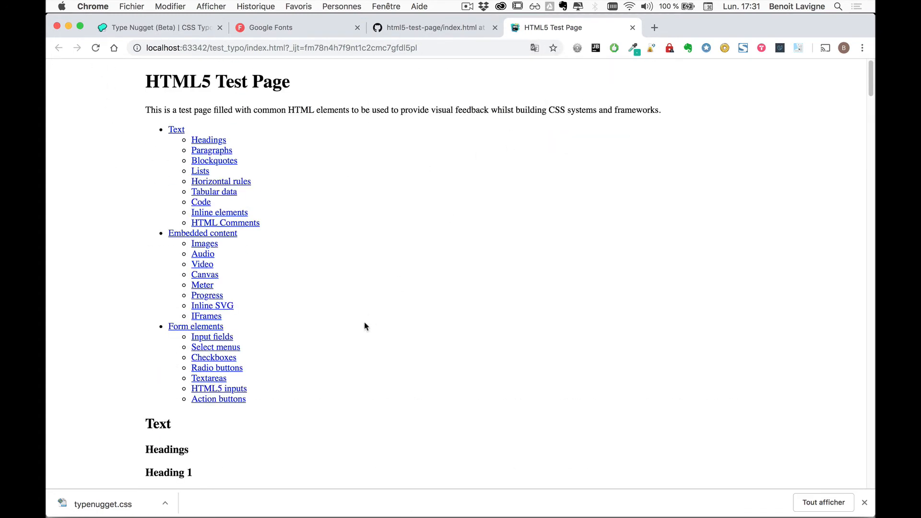
scroll(366, 325, down, 5)
scroll(336, 288, up, 2)
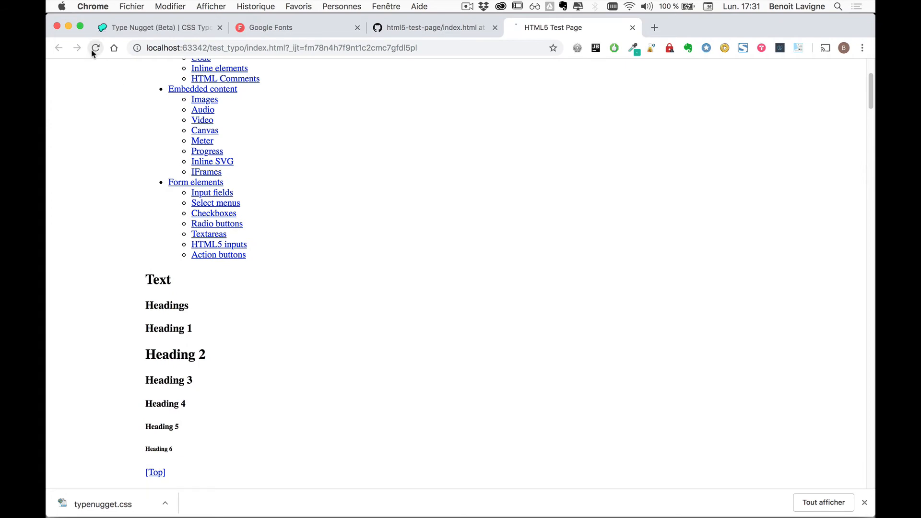
Return to WebStorm and review the pasted heading rules in styles.css.
key(super+Tab)
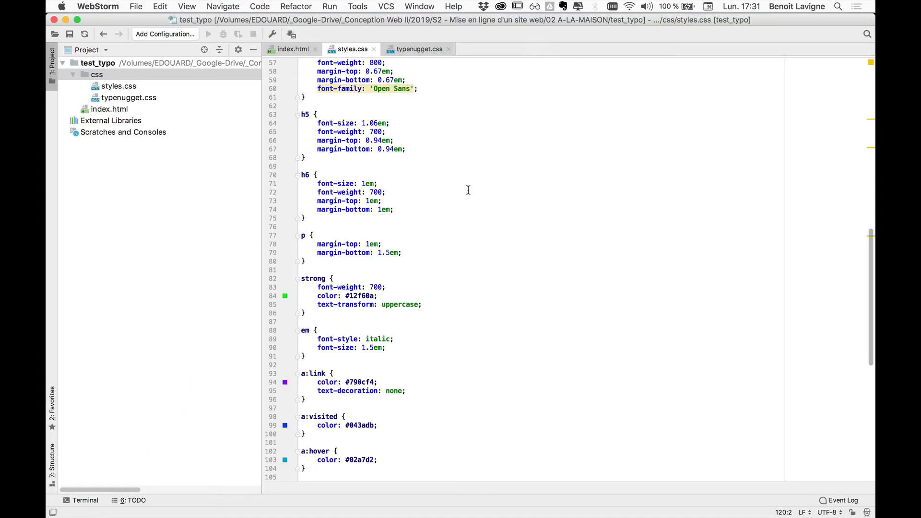
scroll(413, 174, up, 7)
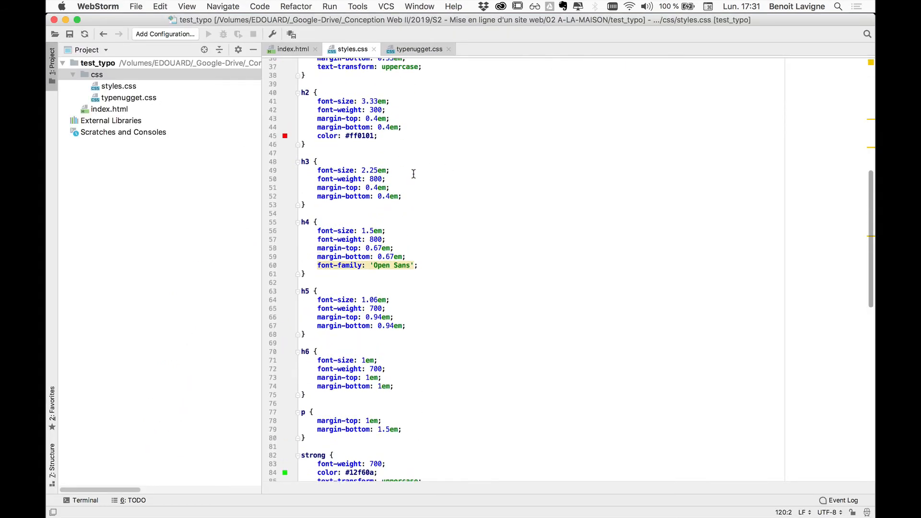
scroll(408, 168, up, 5)
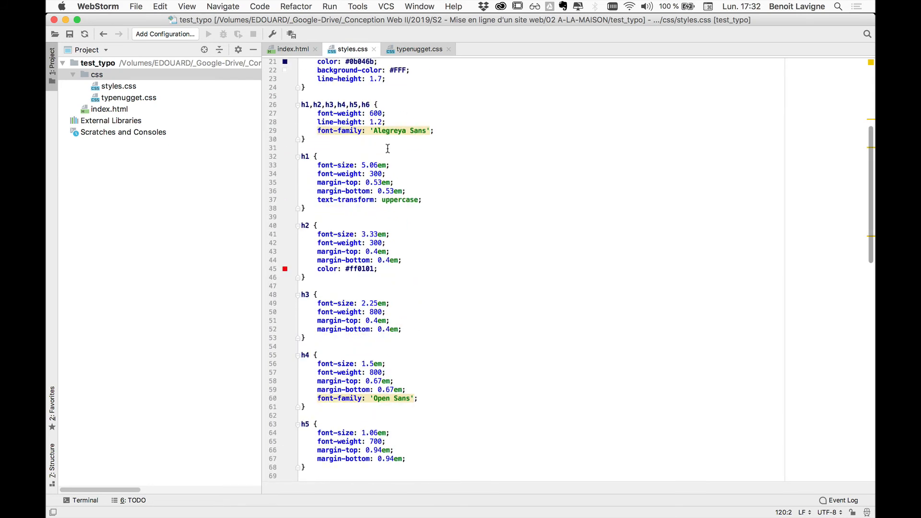
Reload the test page in Chrome again, dismiss the translation offer, and check the styling of headings 1 to 6.
key(super+Tab)
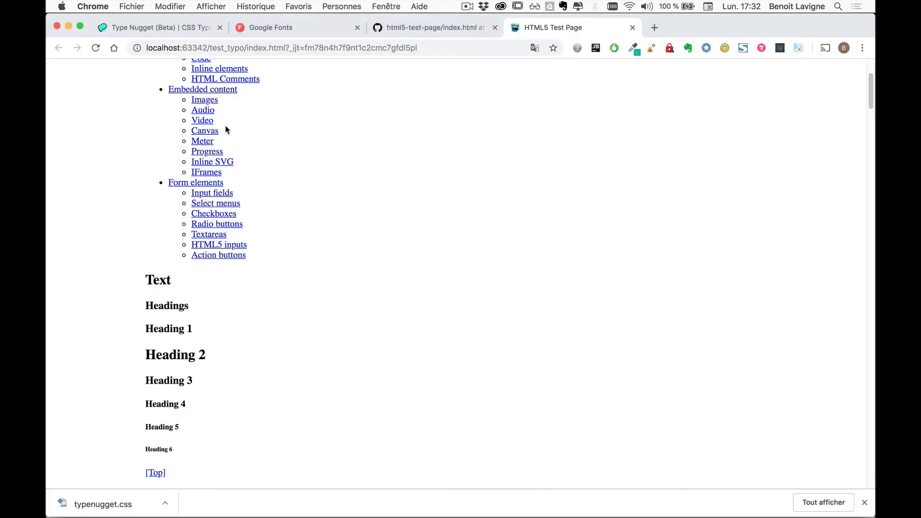
click(91, 49)
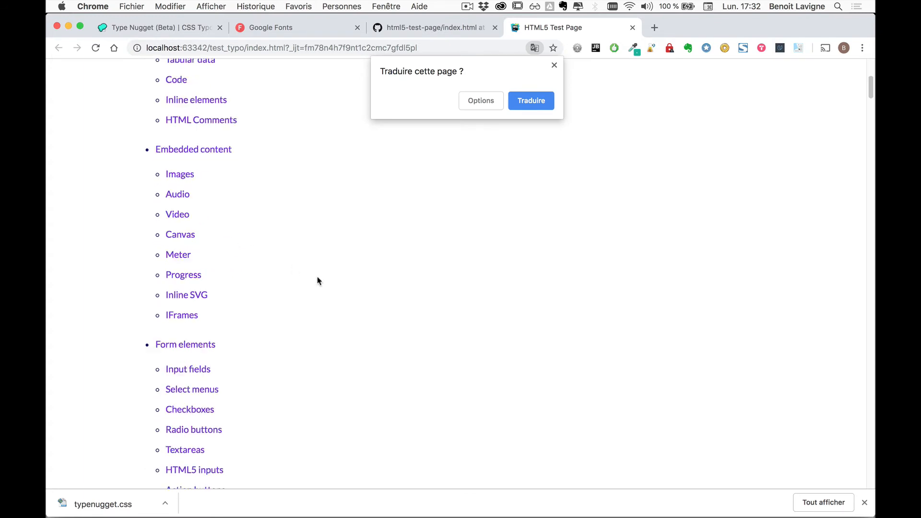
scroll(318, 281, down, 15)
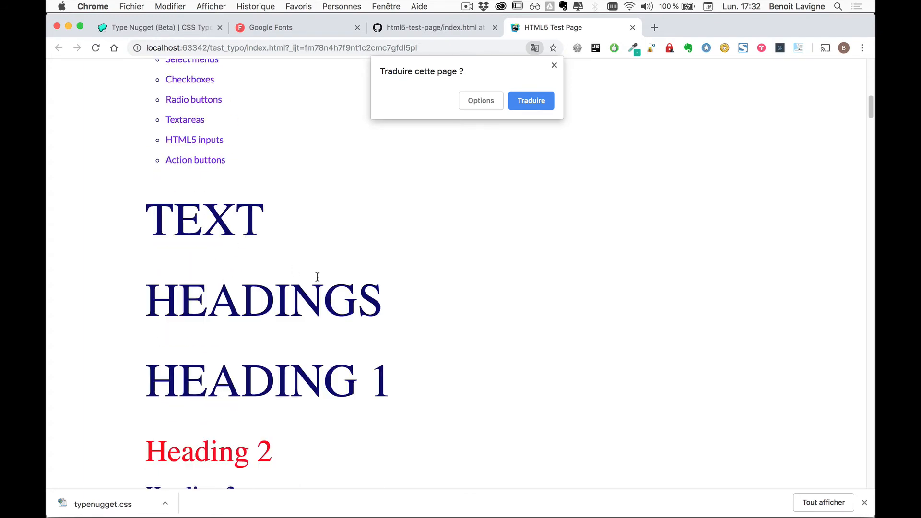
click(555, 66)
scroll(340, 284, down, 3)
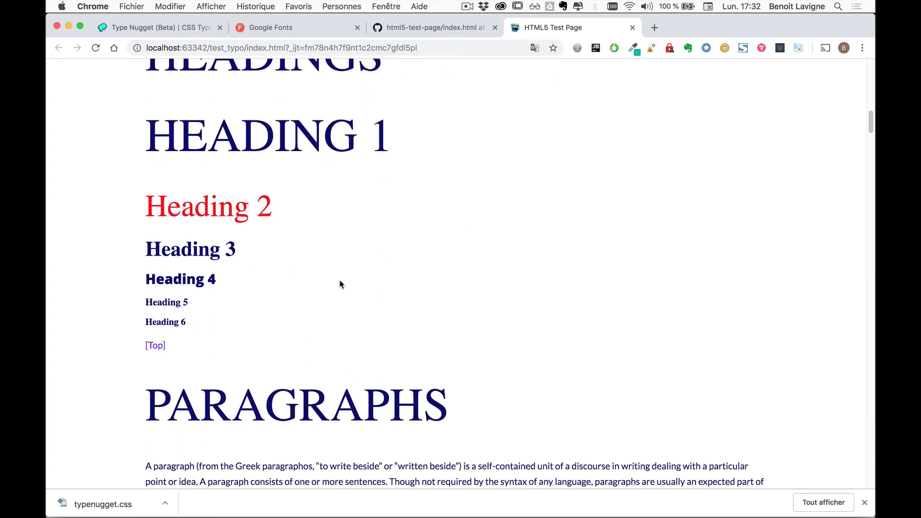
Examine the styling of the page's headings, paragraphs, blockquotes and lists, ending back at the page title.
scroll(340, 284, up, 8)
scroll(282, 221, down, 9)
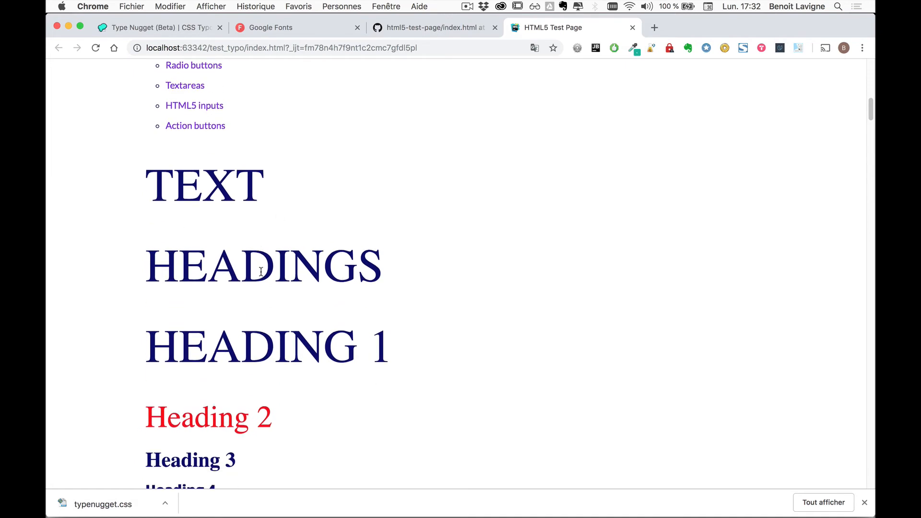
scroll(222, 312, down, 9)
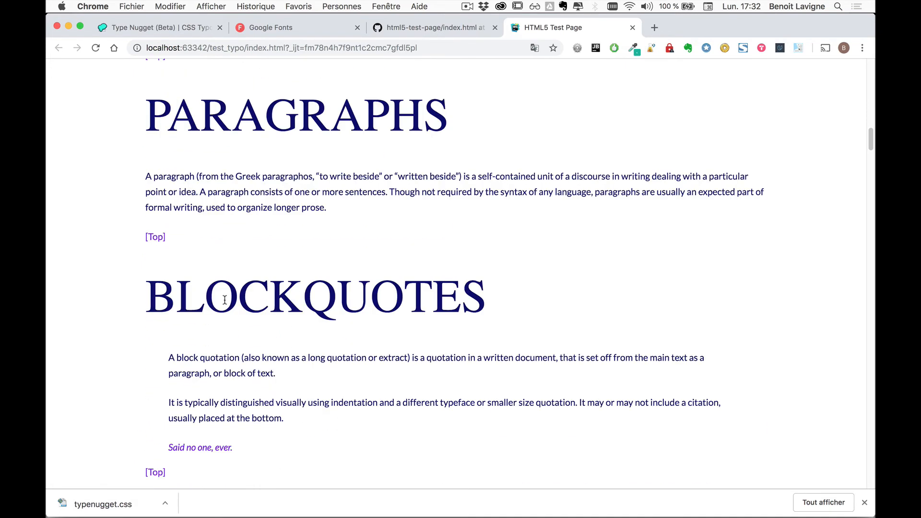
scroll(326, 303, down, 3)
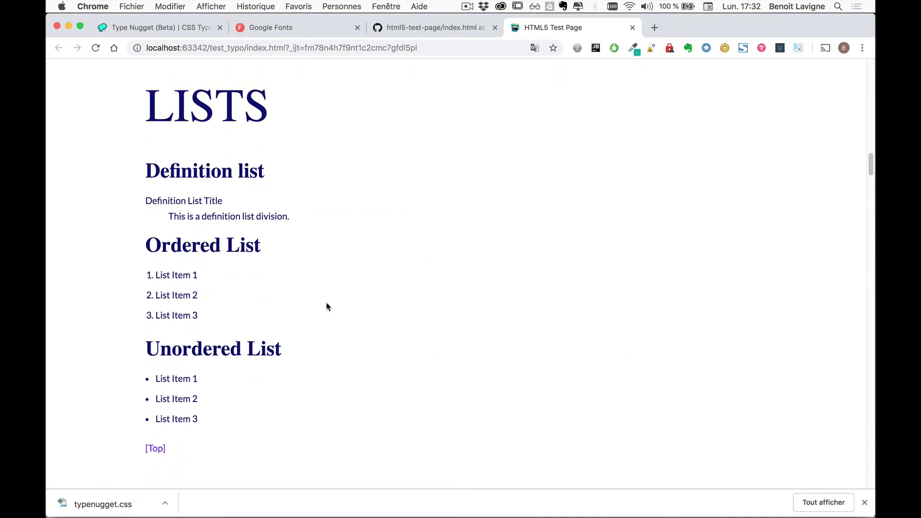
scroll(326, 303, up, 18)
scroll(327, 303, up, 15)
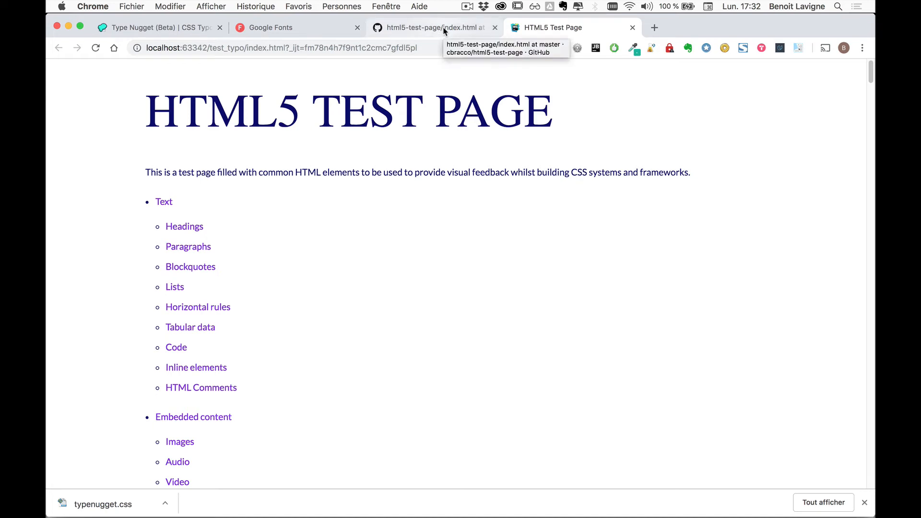
Switch to WebStorm and review the base rules in styles.css and the Google Fonts imports at the start of typenugget.css.
key(super+Tab)
scroll(478, 199, up, 5)
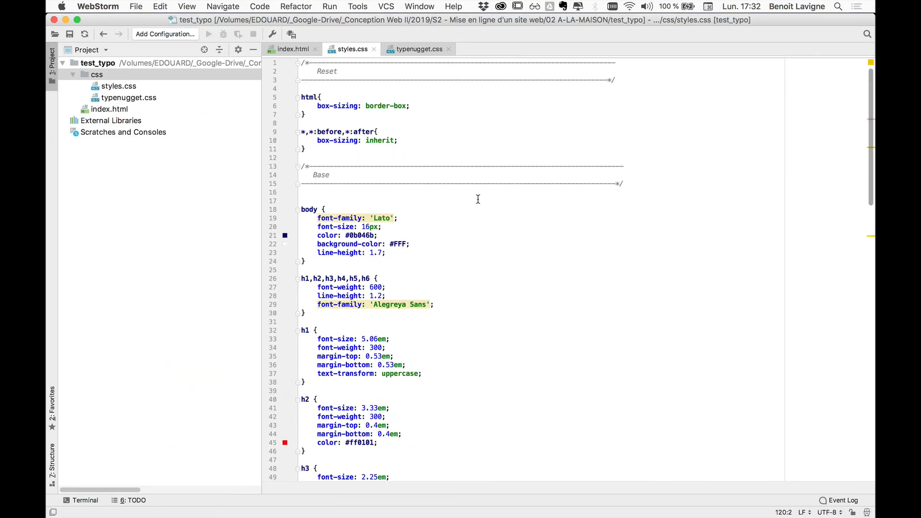
click(412, 54)
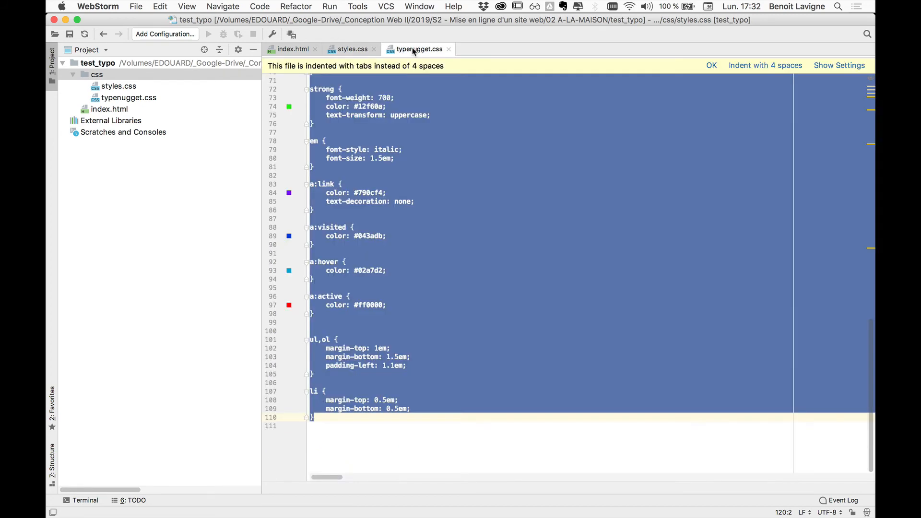
scroll(589, 177, up, 10)
scroll(591, 181, up, 2)
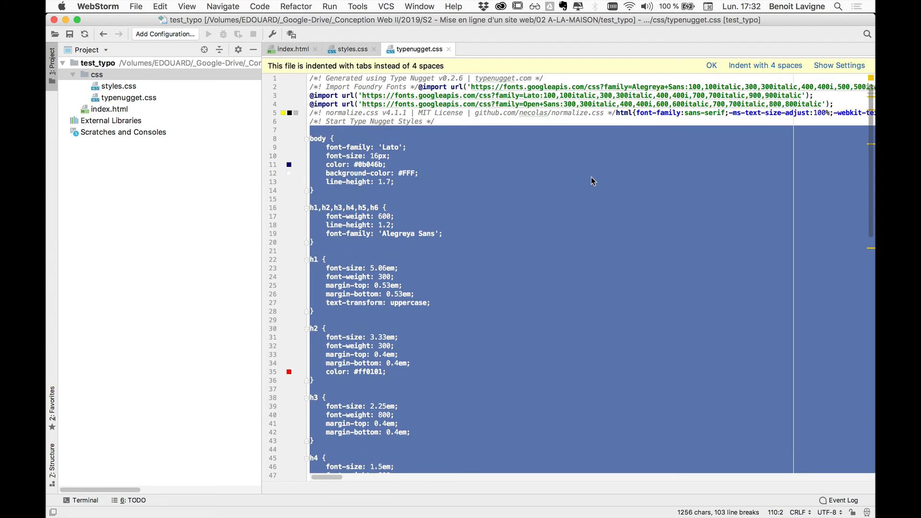
click(591, 112)
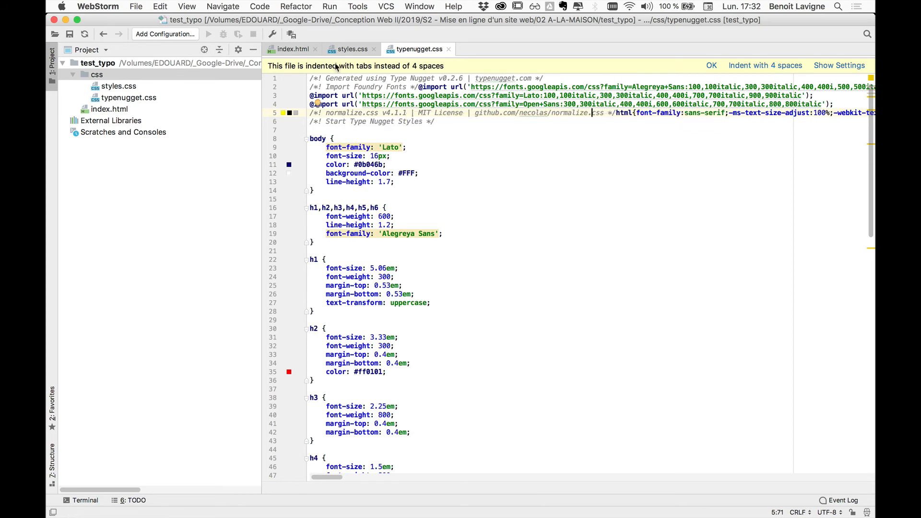
Switch to Google Fonts in Chrome, select the Lato family, and copy its standard embed link code.
key(super+Tab)
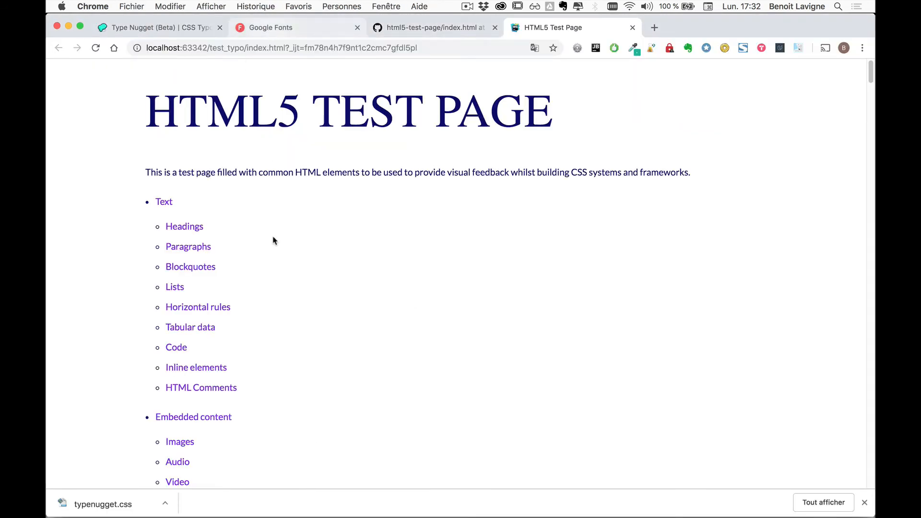
click(286, 33)
mouse_move(217, 296)
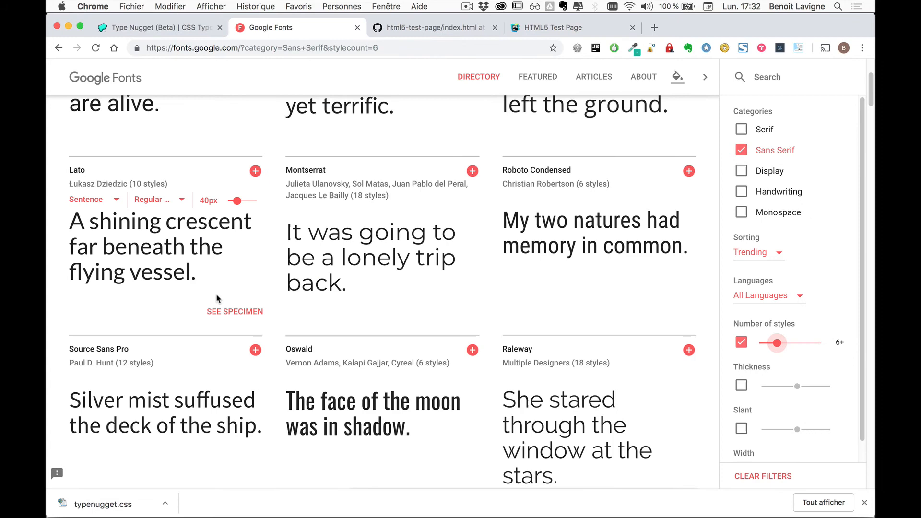
click(256, 171)
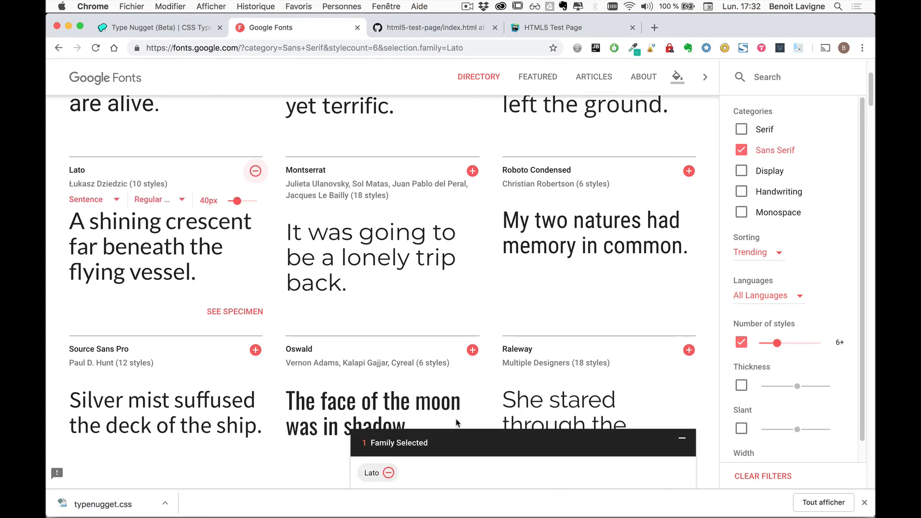
mouse_move(549, 432)
click(520, 476)
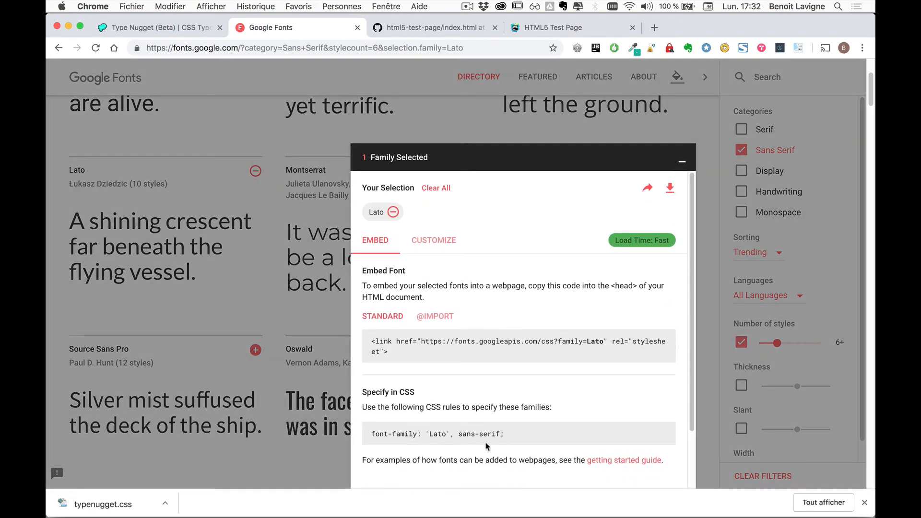
drag(373, 342, 403, 354)
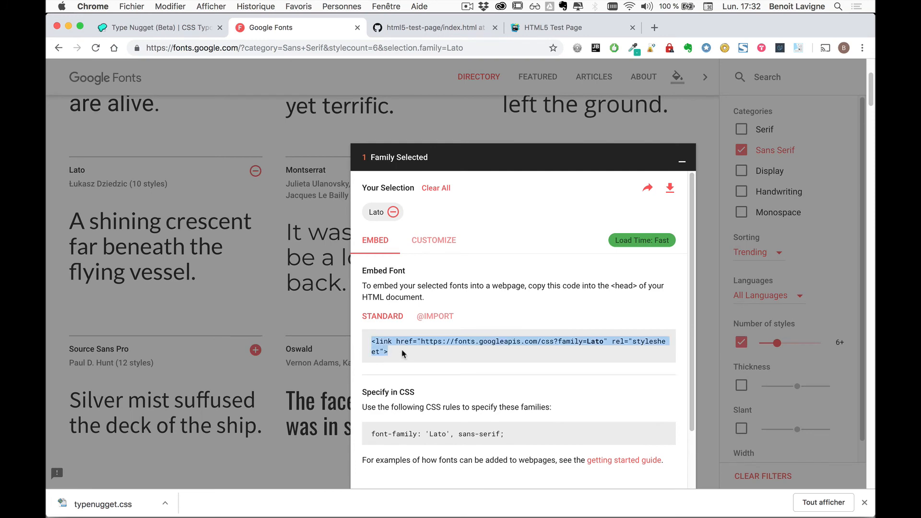
key(super+c)
Back in WebStorm, paste the Lato font link into index.html's head, set apart by blank lines between the title and the styles.css link.
key(super+Tab)
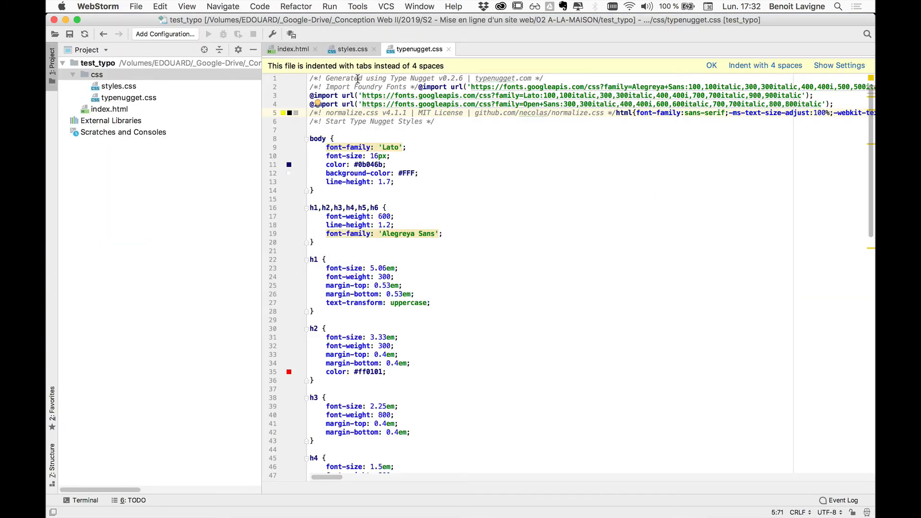
click(302, 53)
scroll(431, 122, up, 3)
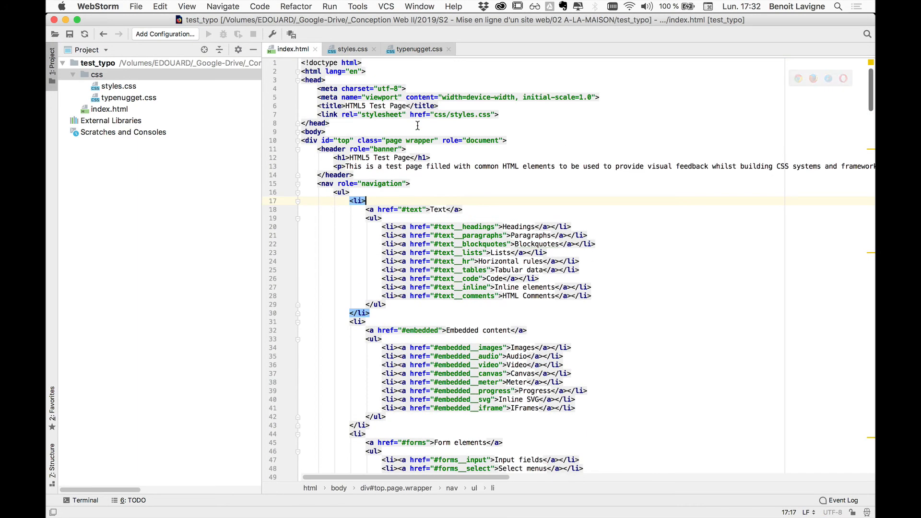
click(444, 106)
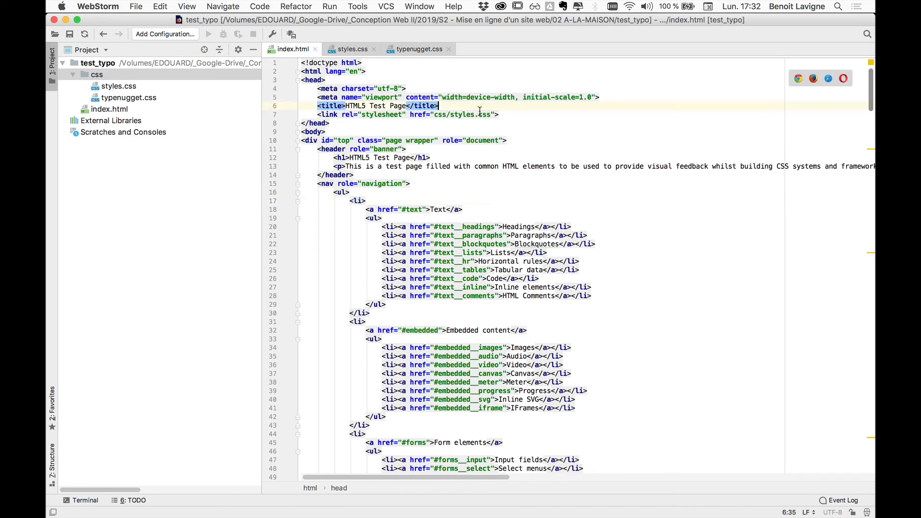
key(Return)
key(Return)
key(Return)
key(Up)
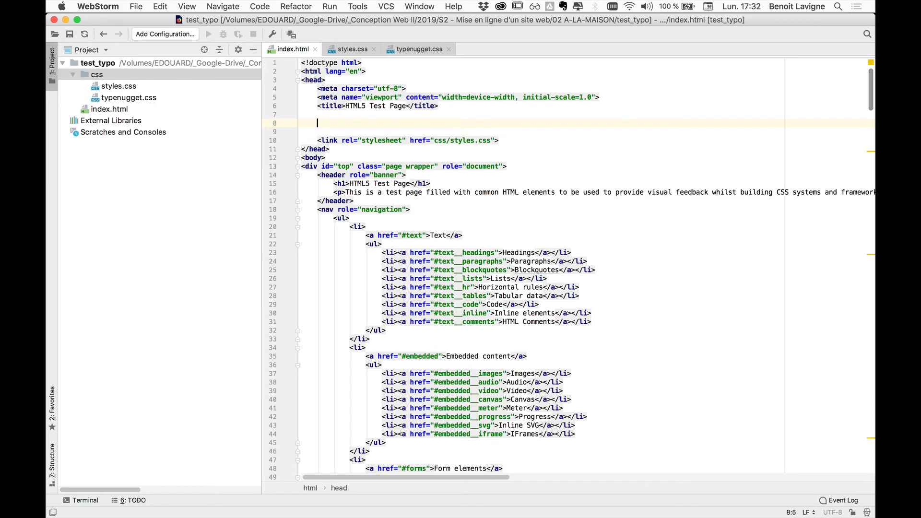
key(super+v)
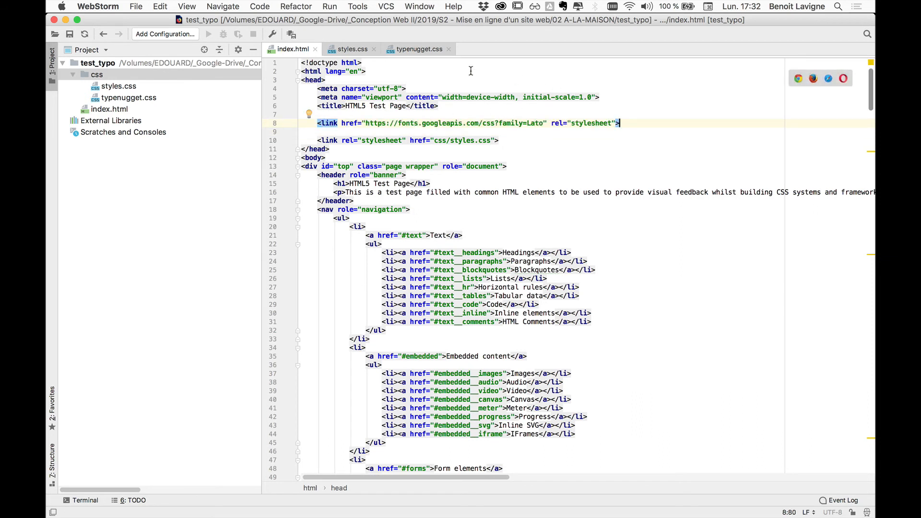
Duplicate the Lato font link line in the head of index.html.
triple_click(360, 124)
key(super+d)
click(497, 120)
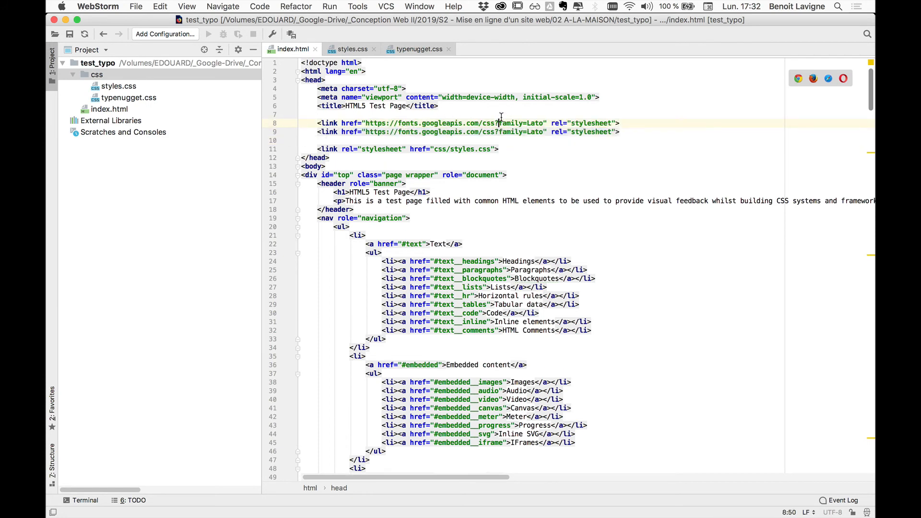
Copy the full Alegreya Sans font URL, including all its weights, from the first import in typenugget.css.
click(420, 50)
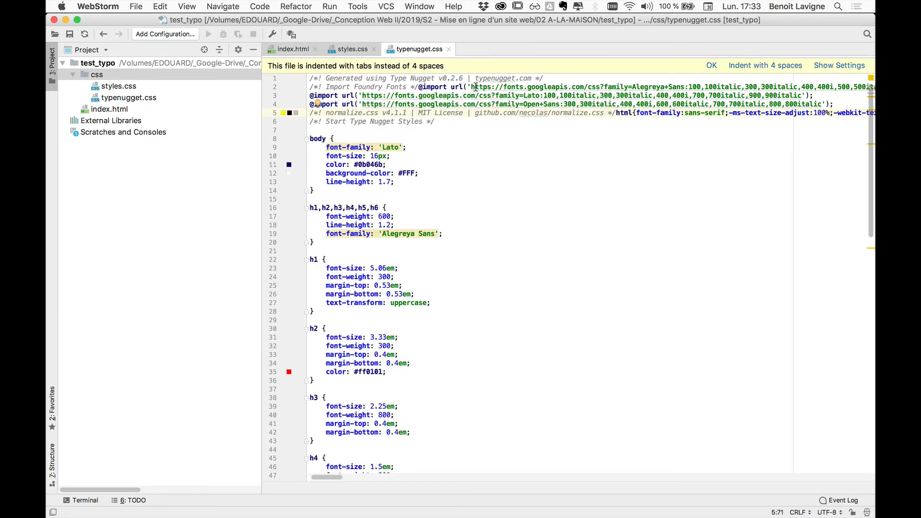
click(471, 86)
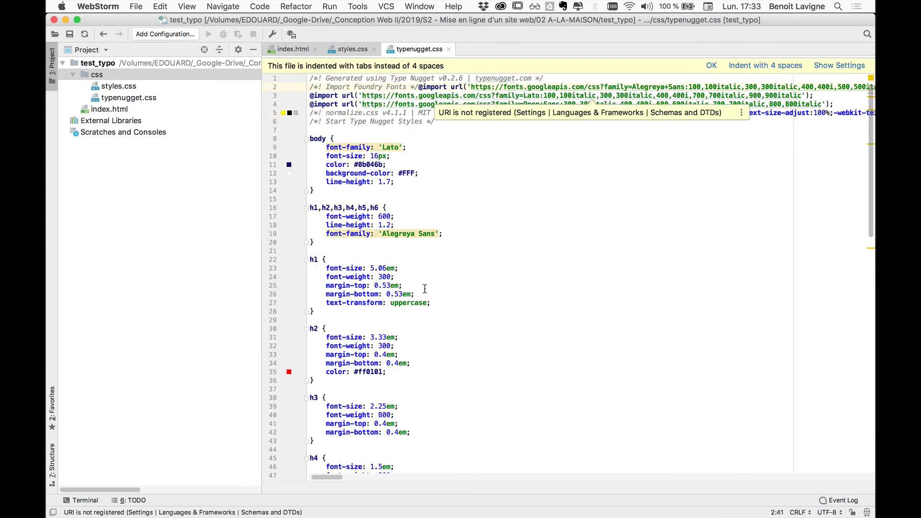
drag(336, 478, 353, 478)
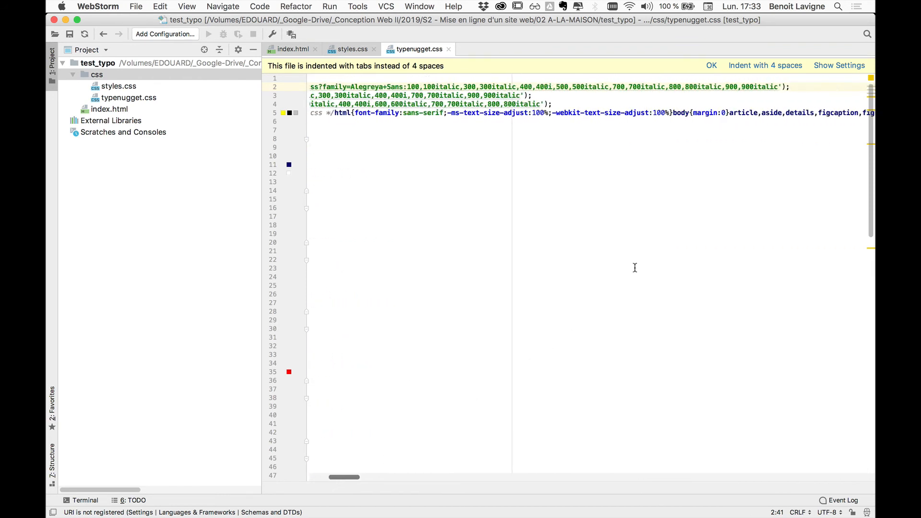
triple_click(783, 86)
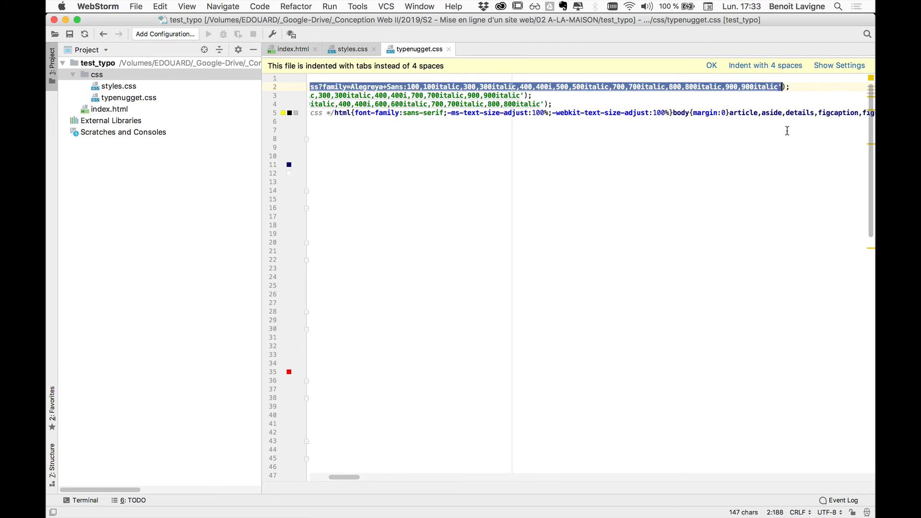
click(288, 49)
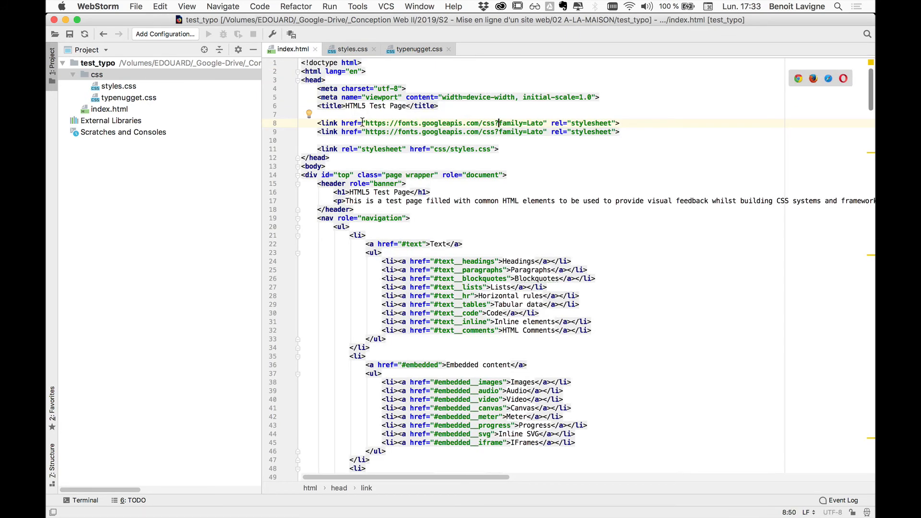
drag(362, 124, 547, 123)
click(416, 49)
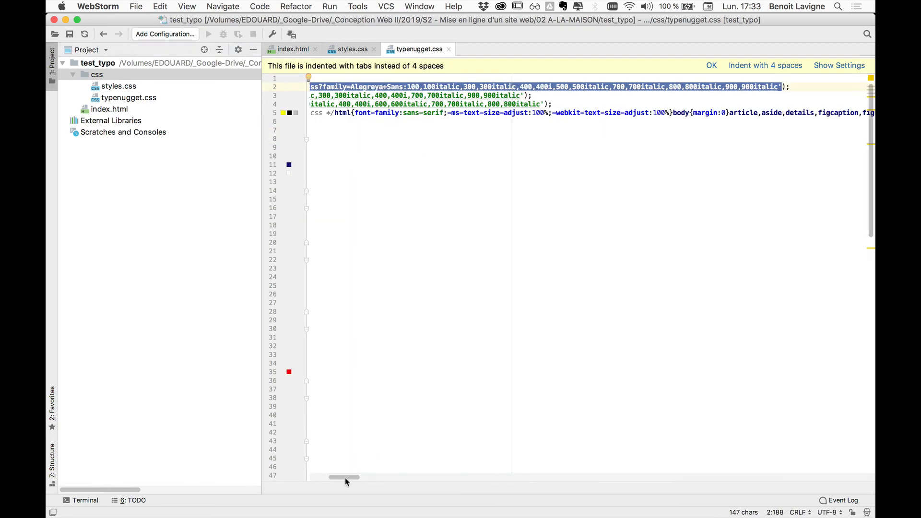
drag(345, 477, 326, 477)
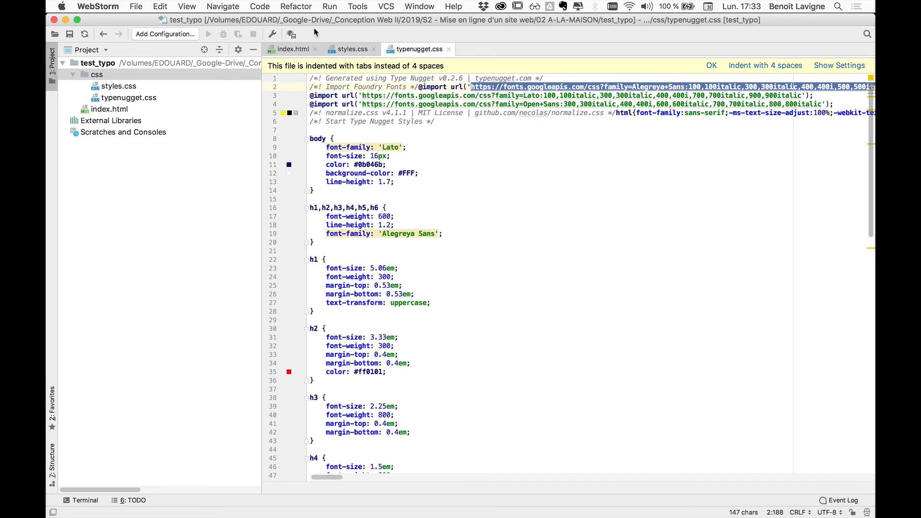
click(339, 49)
Replace the first font link's href in index.html with the copied Alegreya Sans URL, remove its stray apostrophe, and check the listed weights.
click(293, 49)
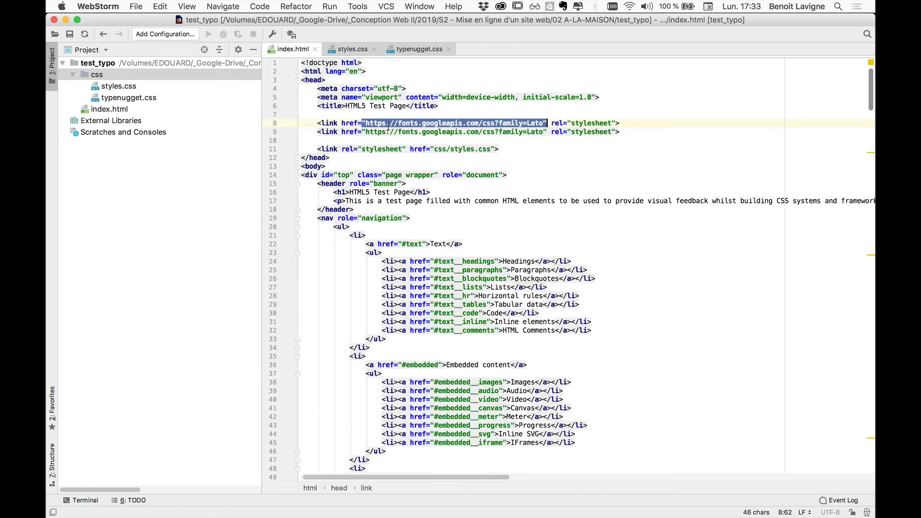
click(370, 123)
drag(366, 123, 543, 123)
text(https://fonts.googleapis.com/css?family=Alegreya+Sans:100,100italic,300,300italic,400,400i,500,500italic,700,700italic,800,800italic,900,900italic)
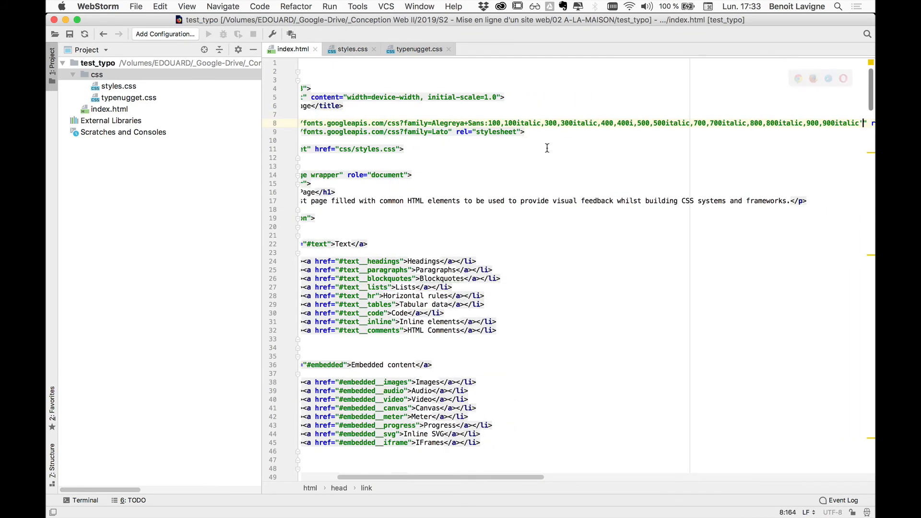
key(Left)
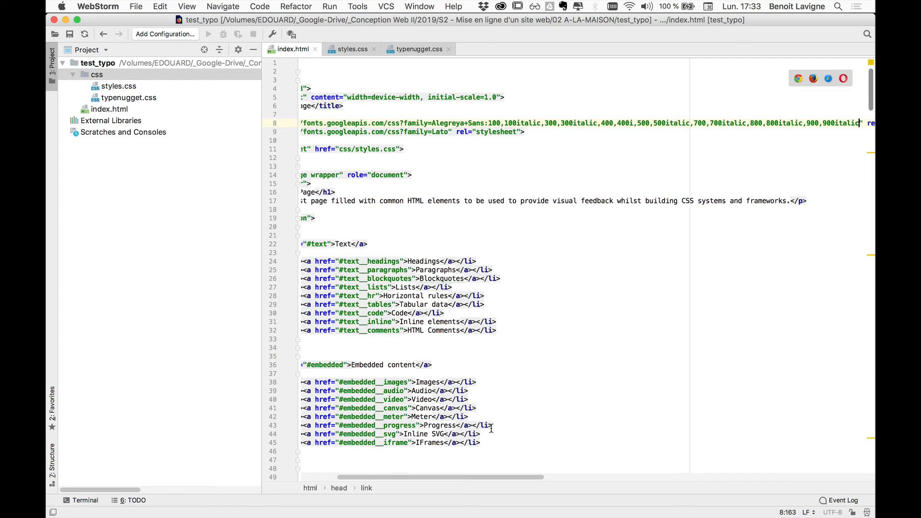
drag(511, 477, 490, 478)
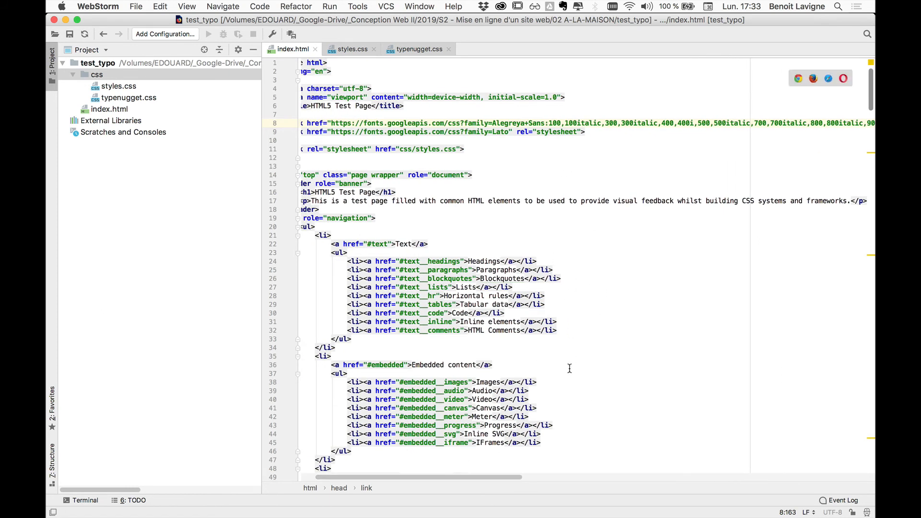
drag(468, 476, 543, 467)
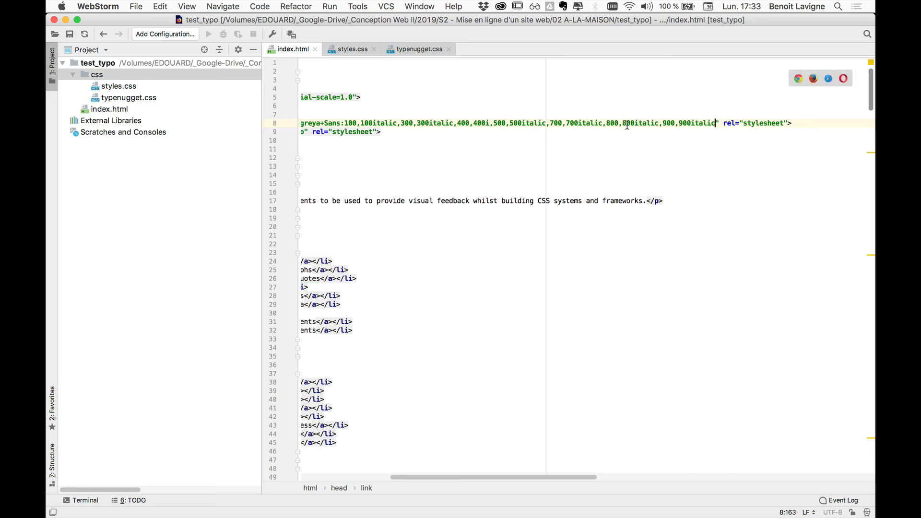
Examine which font-weight values the heading and strong rules use in styles.css.
click(347, 50)
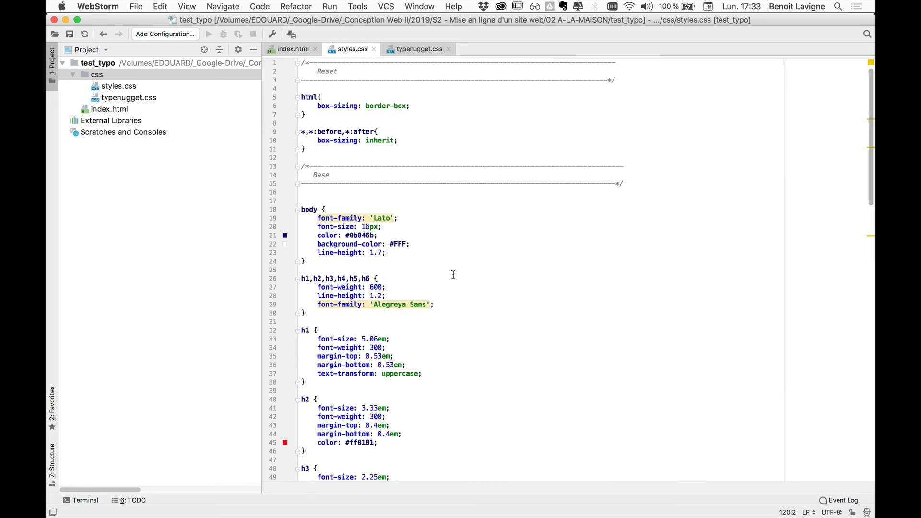
scroll(453, 274, down, 3)
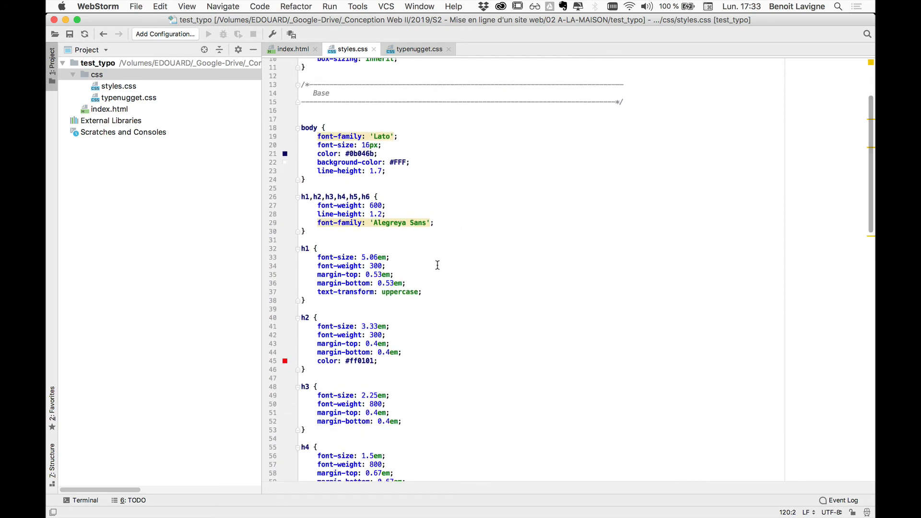
double_click(377, 205)
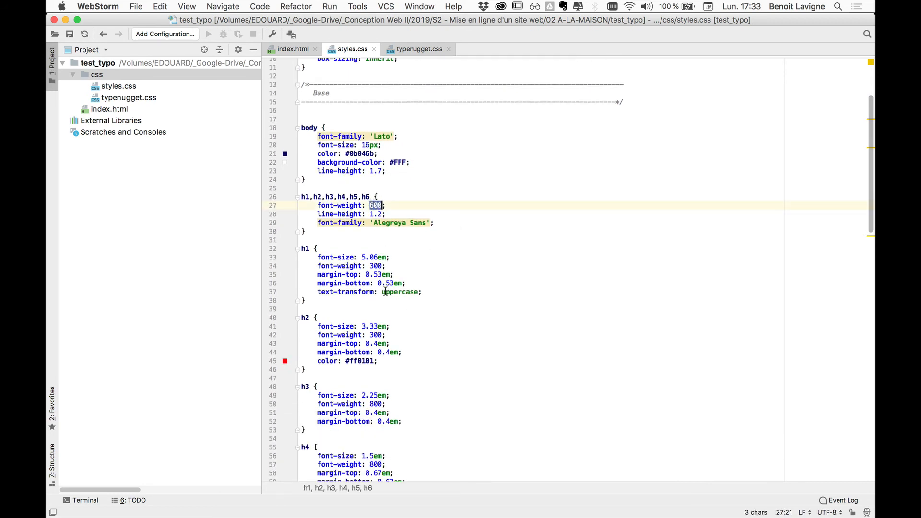
double_click(376, 265)
scroll(384, 312, down, 3)
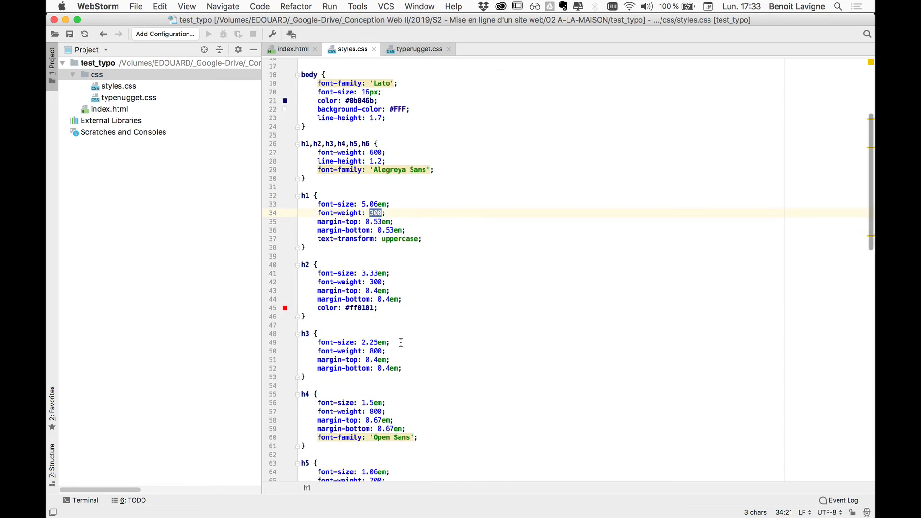
double_click(376, 326)
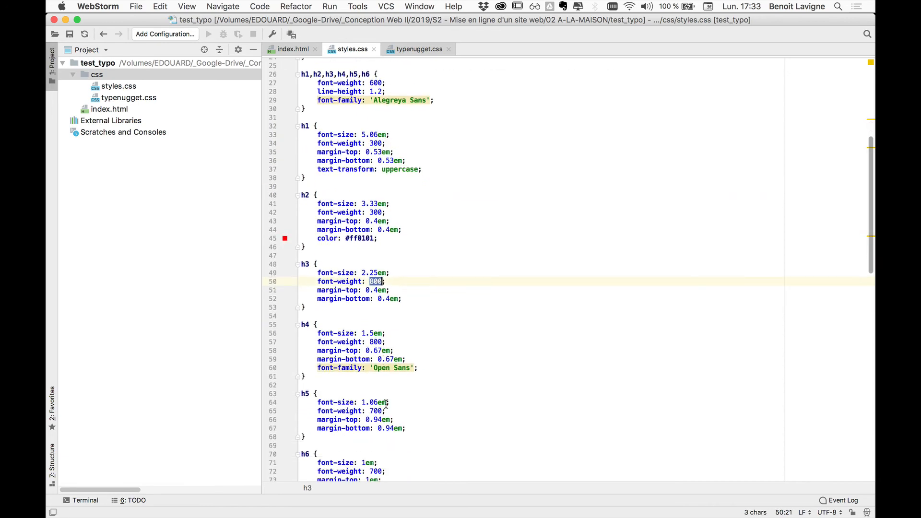
scroll(383, 406, down, 2)
double_click(377, 411)
scroll(378, 411, down, 6)
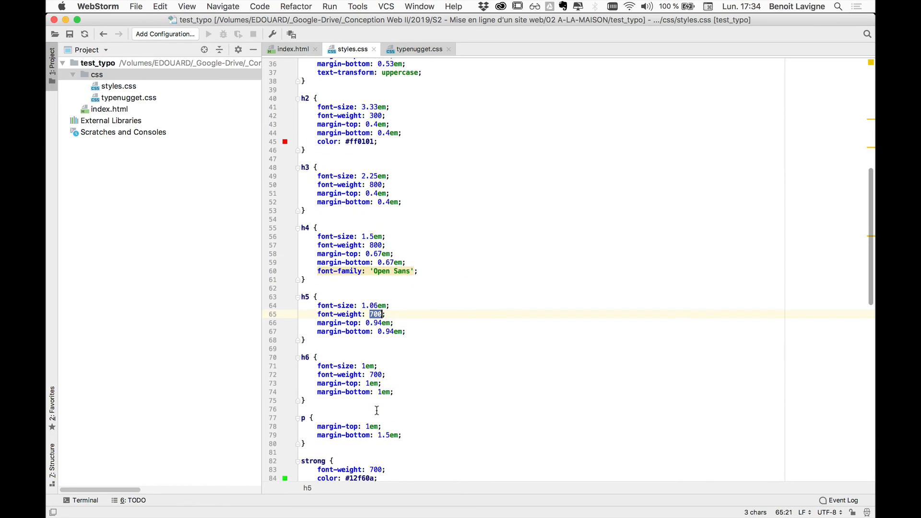
scroll(377, 410, down, 3)
double_click(376, 349)
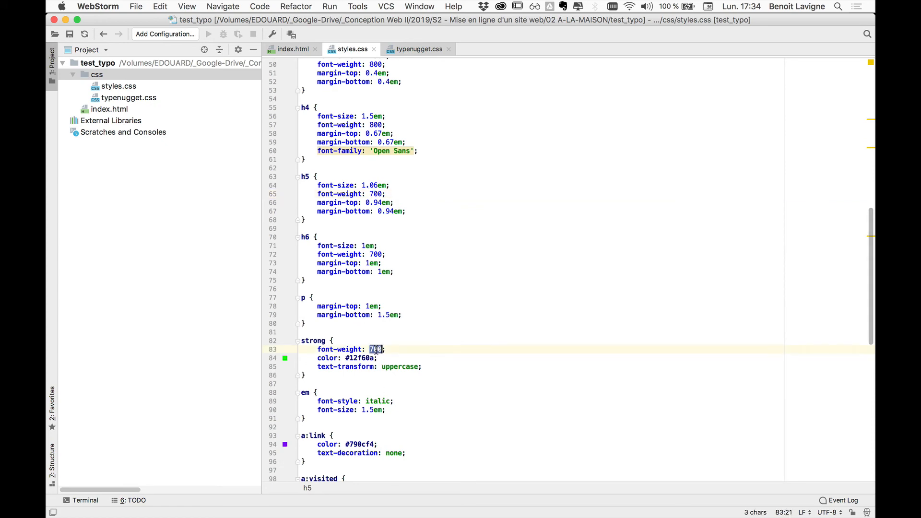
scroll(400, 395, up, 15)
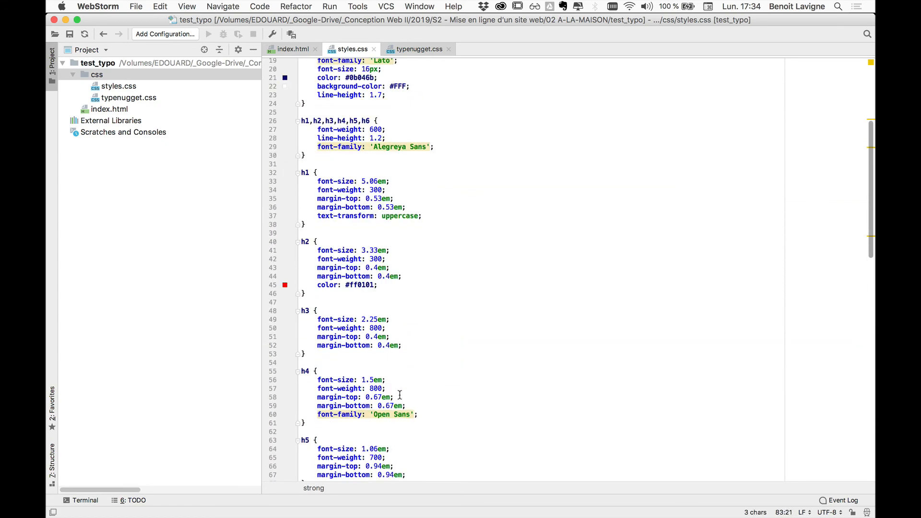
Remove the 100, 500 and 900 weights with their italics from the Alegreya Sans font link in index.html.
click(288, 49)
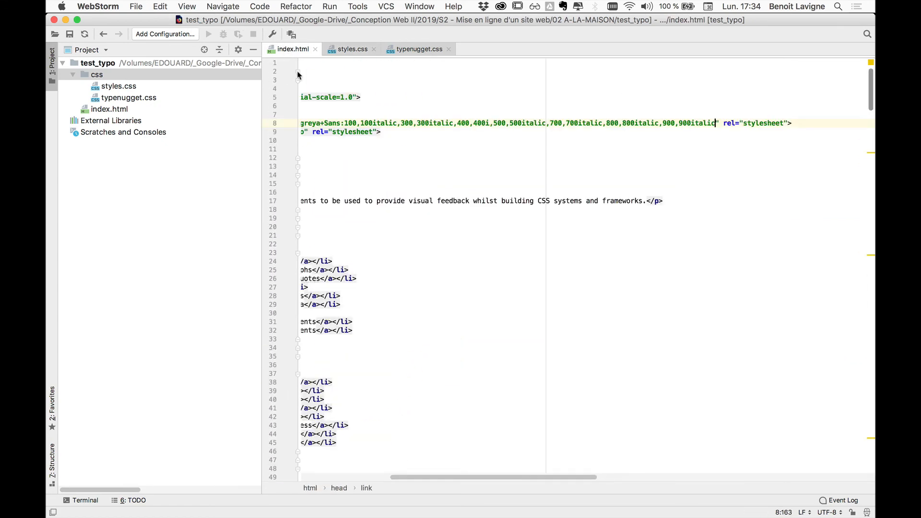
click(344, 123)
drag(345, 122, 400, 123)
key(BackSpace)
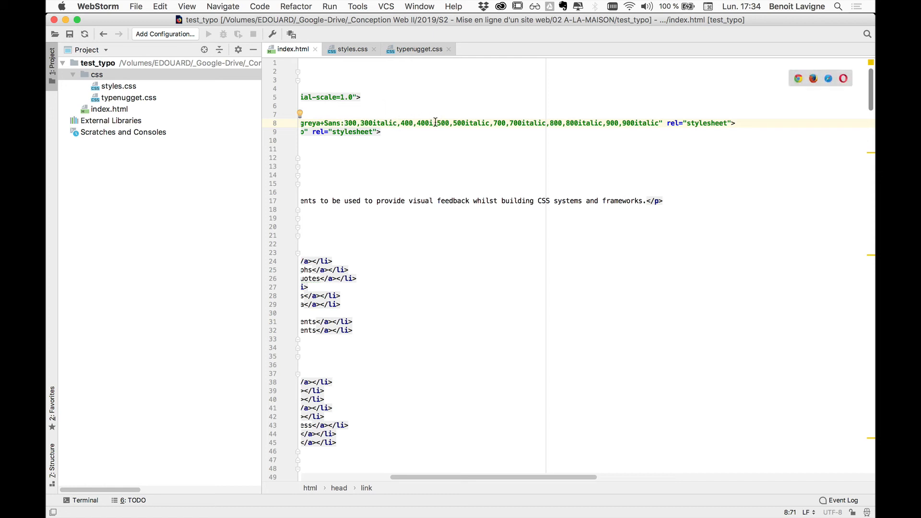
drag(434, 122, 491, 124)
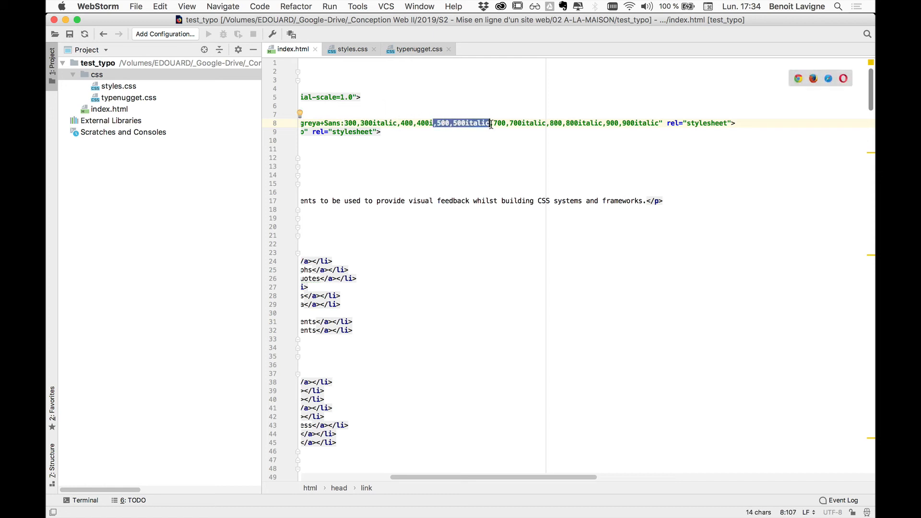
key(BackSpace)
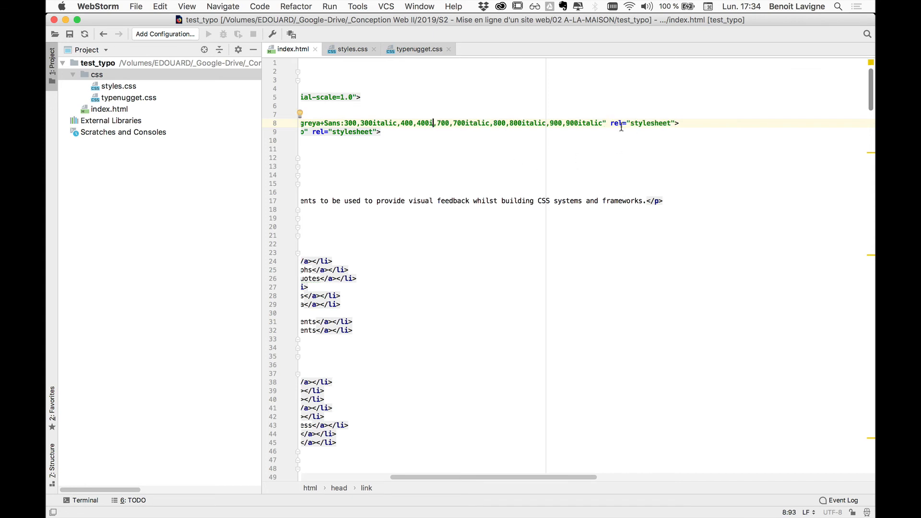
drag(548, 123, 600, 124)
key(BackSpace)
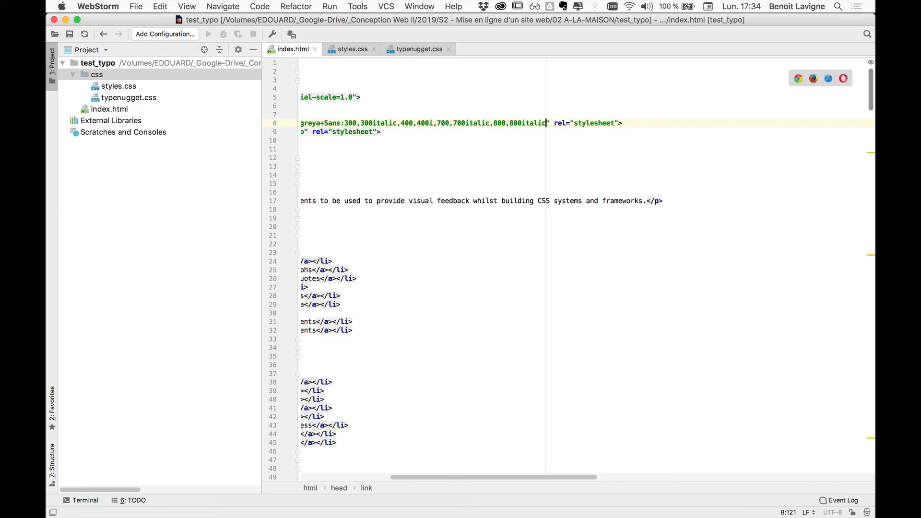
scroll(495, 477, left, 10)
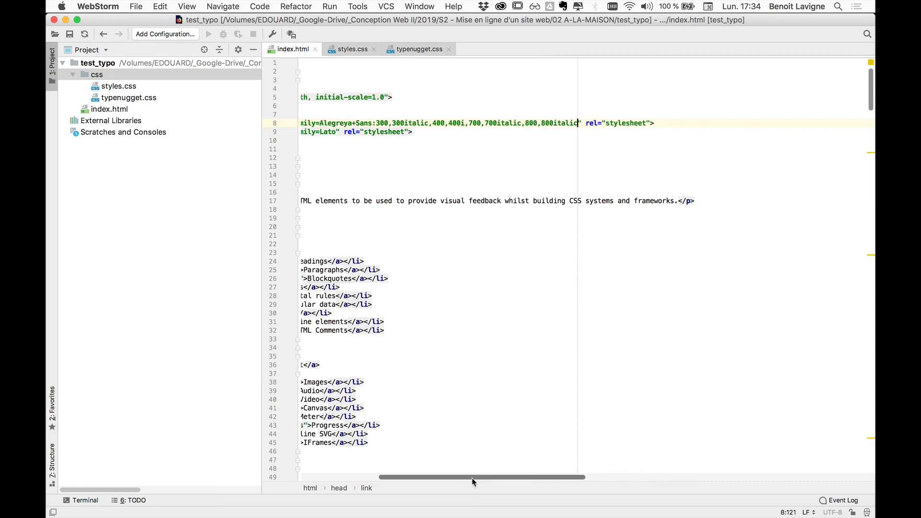
Copy the full Lato font URL, including all its weights, from the second import in typenugget.css.
click(338, 50)
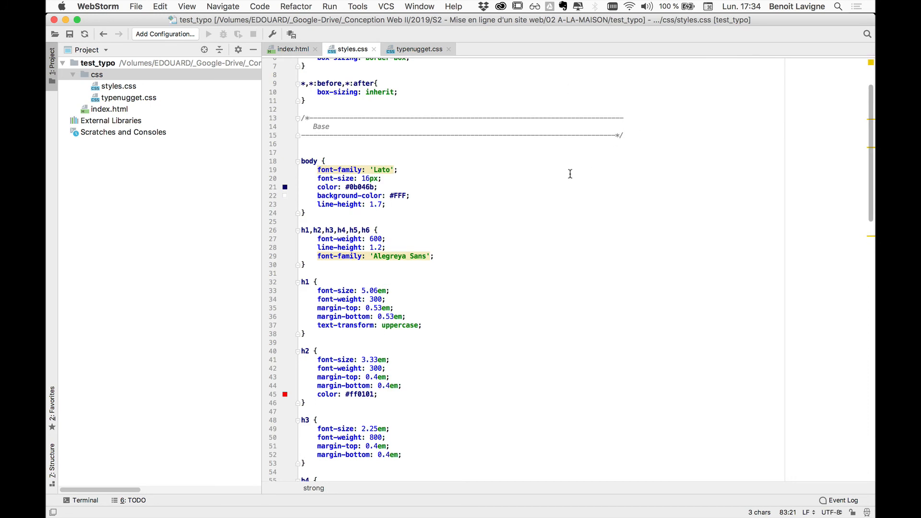
click(408, 50)
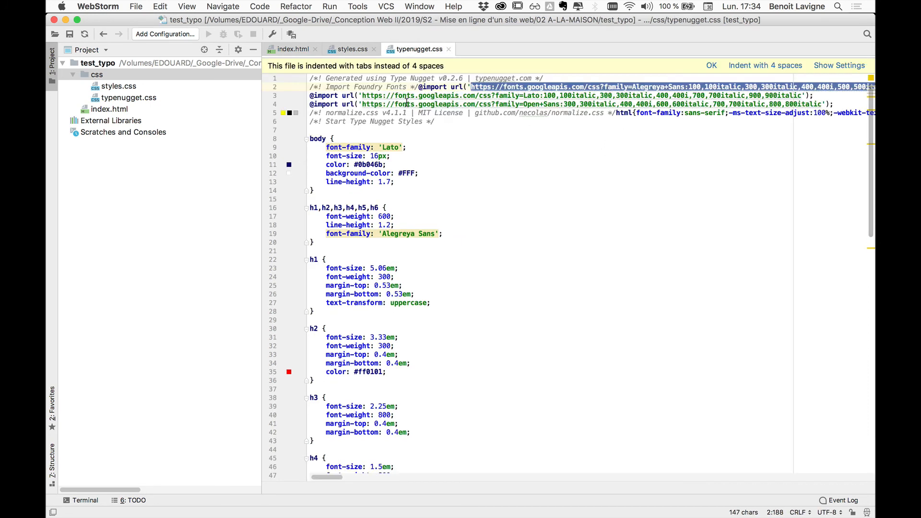
click(363, 95)
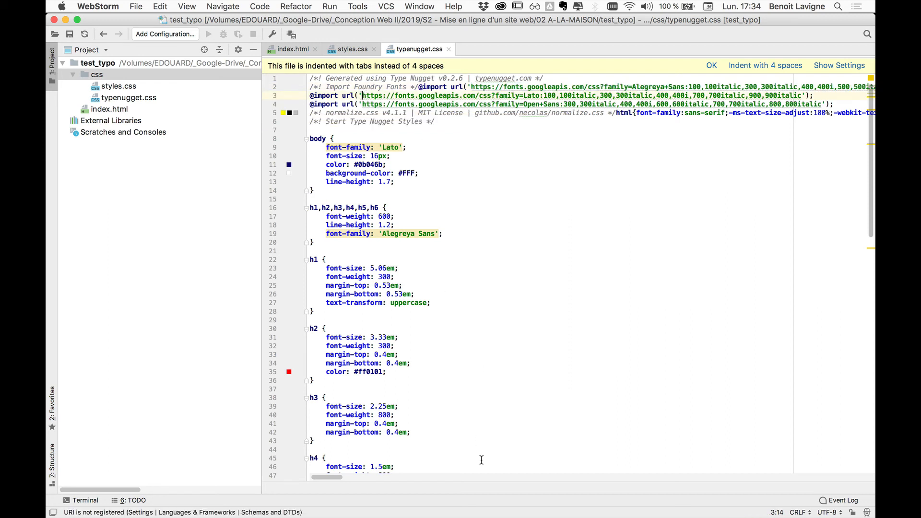
scroll(331, 478, right, 5)
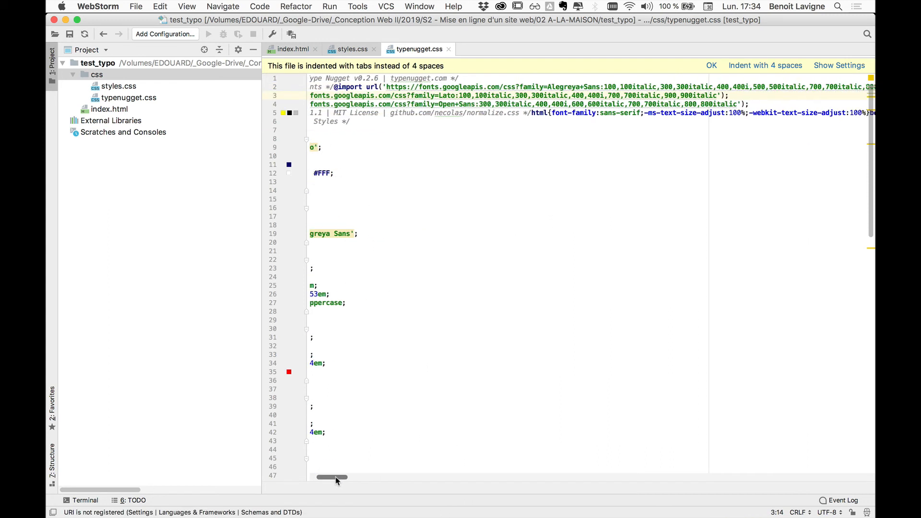
shift+click(717, 95)
key(super+c)
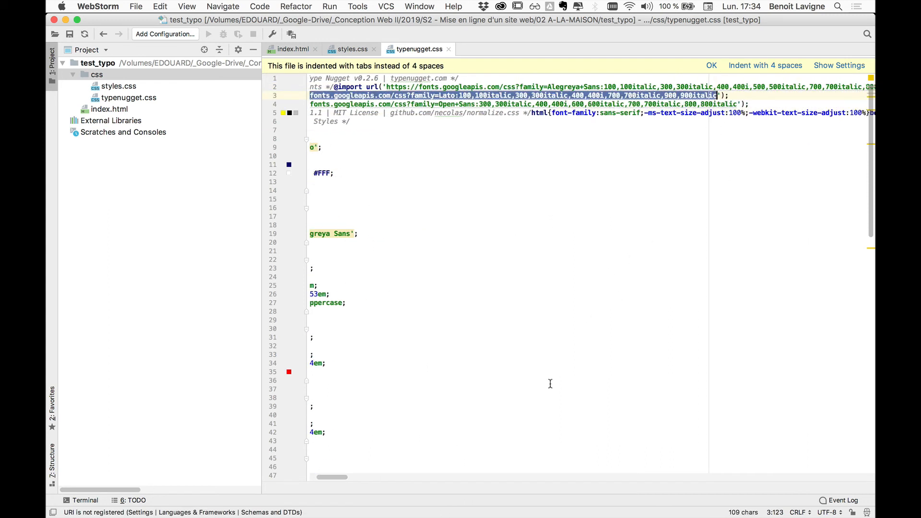
scroll(345, 477, left, 5)
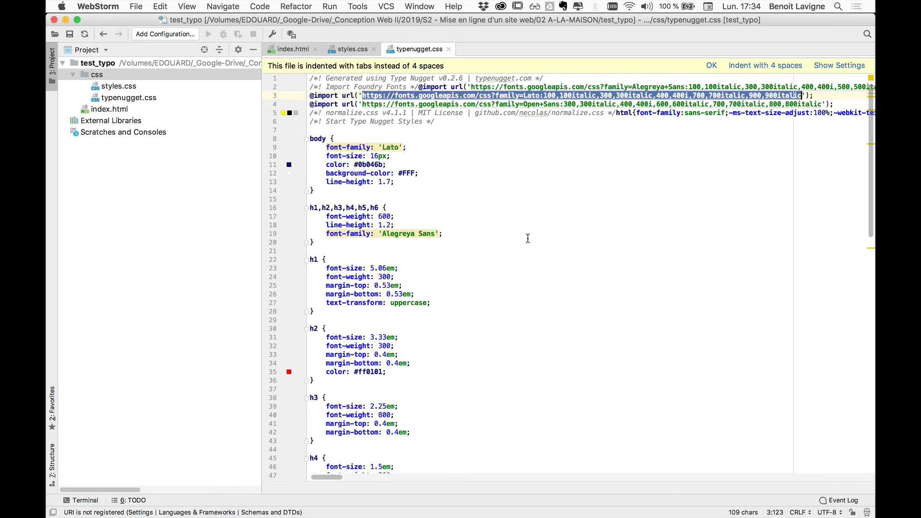
Replace the second font link's Lato href in index.html with the copied Lato URL.
click(285, 51)
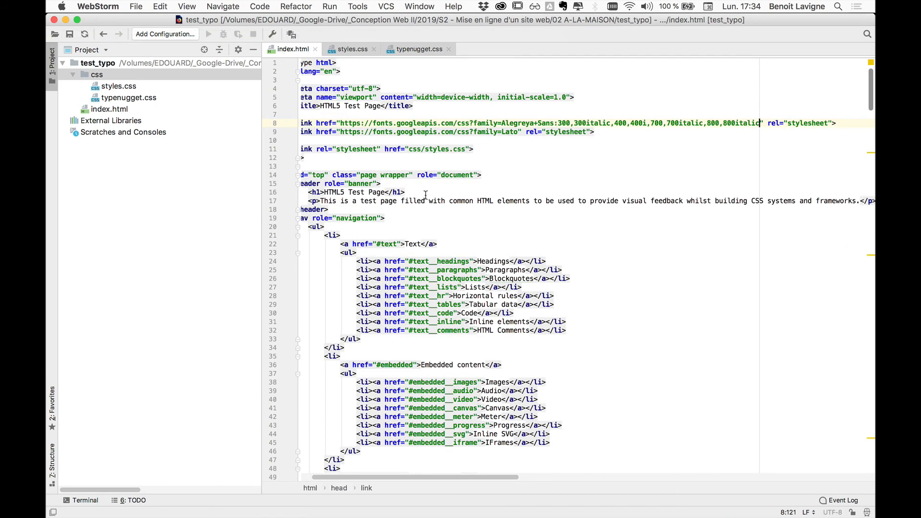
click(340, 132)
shift+click(520, 132)
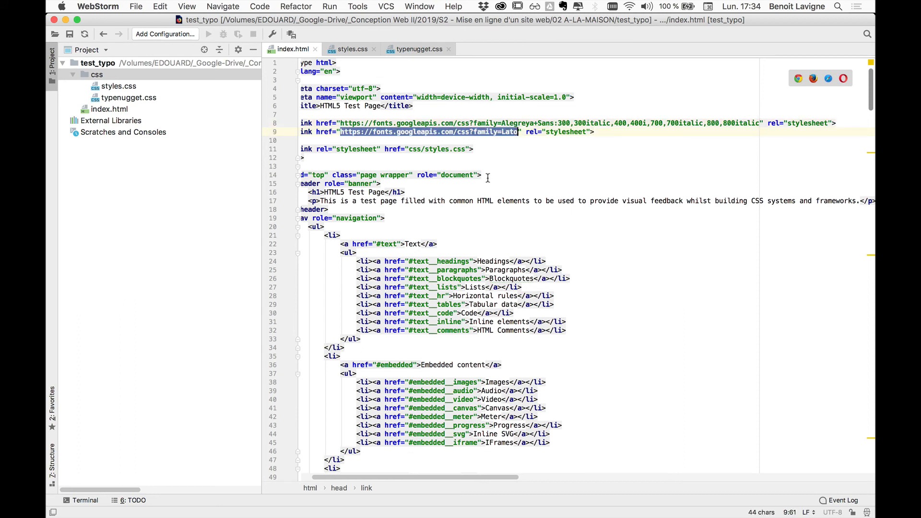
key(super+v)
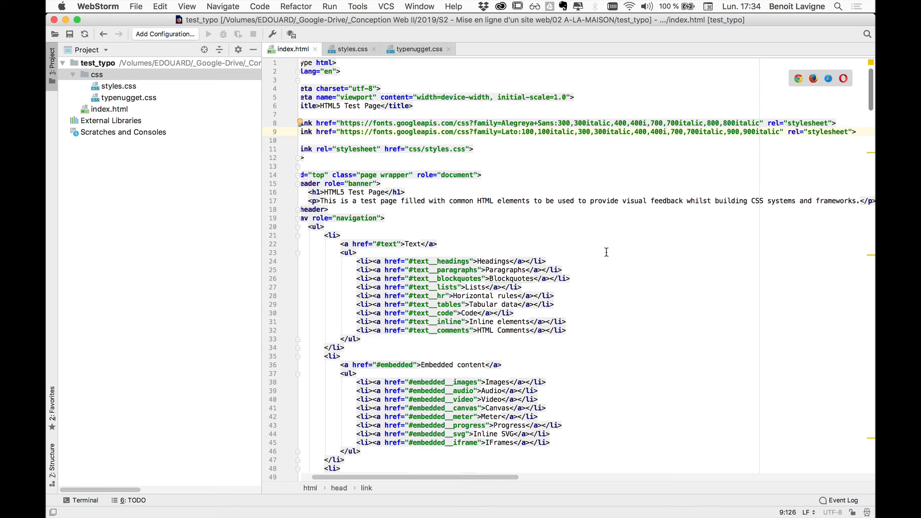
Search styles.css for font-weight and go through every match to check which weights the rules use.
click(352, 50)
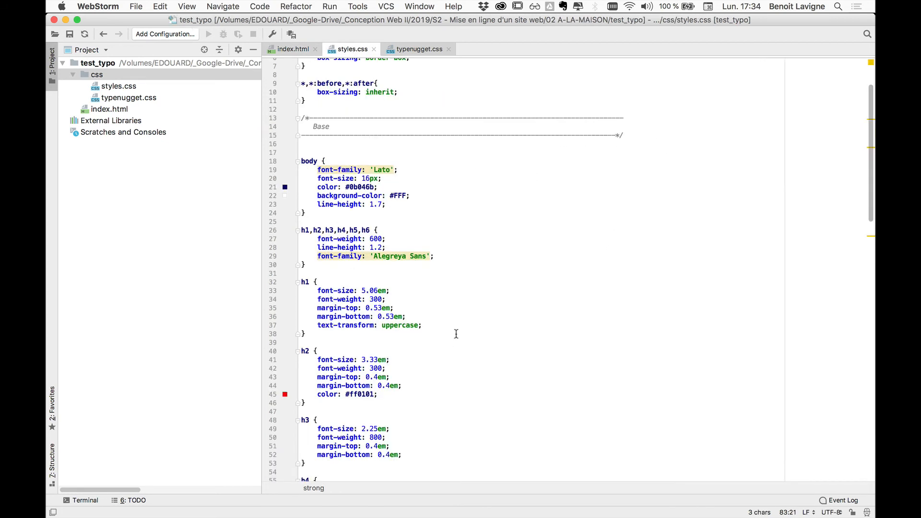
scroll(457, 334, down, 5)
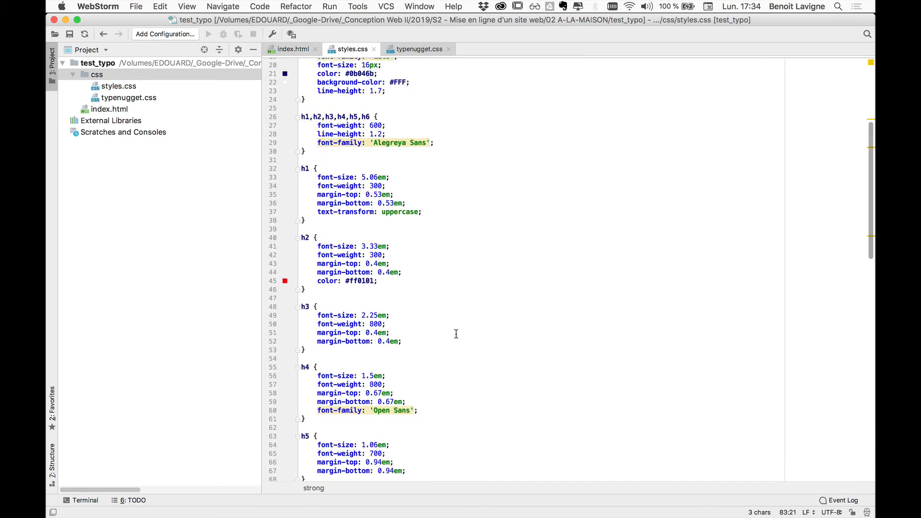
scroll(456, 334, up, 3)
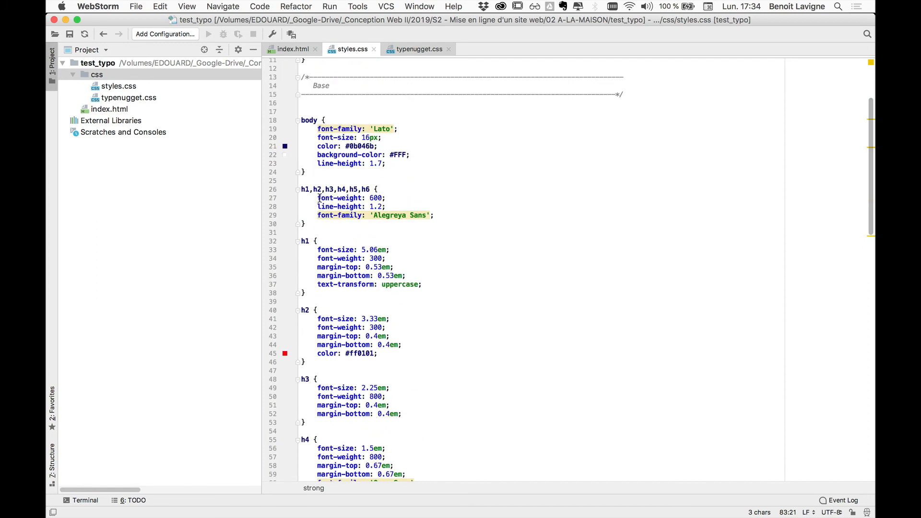
drag(320, 198, 361, 199)
key(super+f)
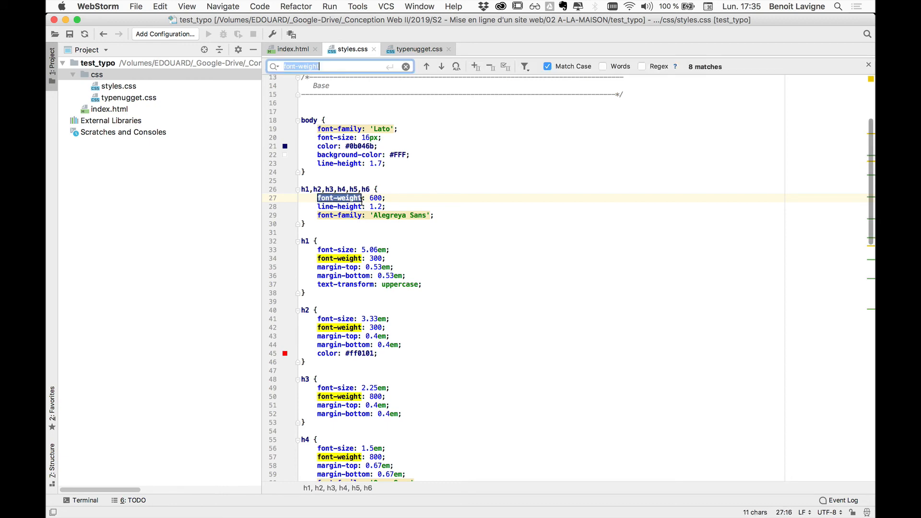
key(Return)
key(Return)
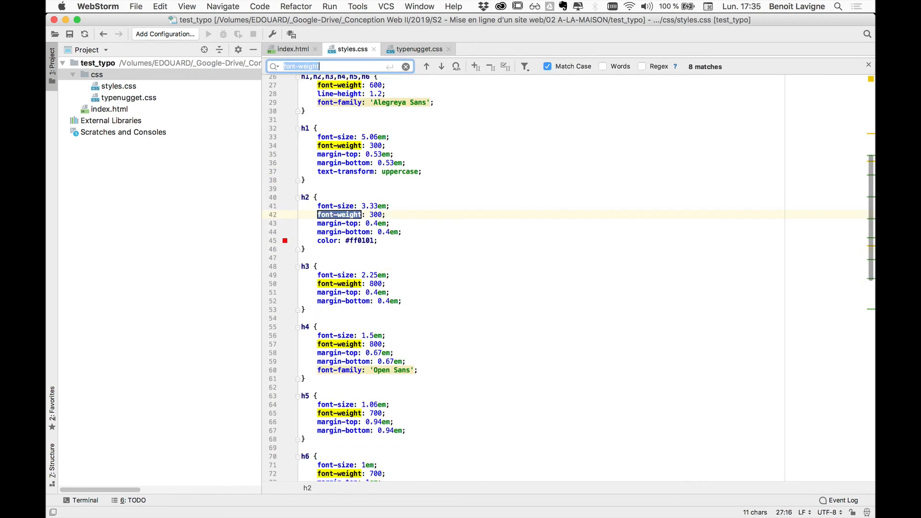
key(Return)
key(Return)
key(Return)
key(Return)
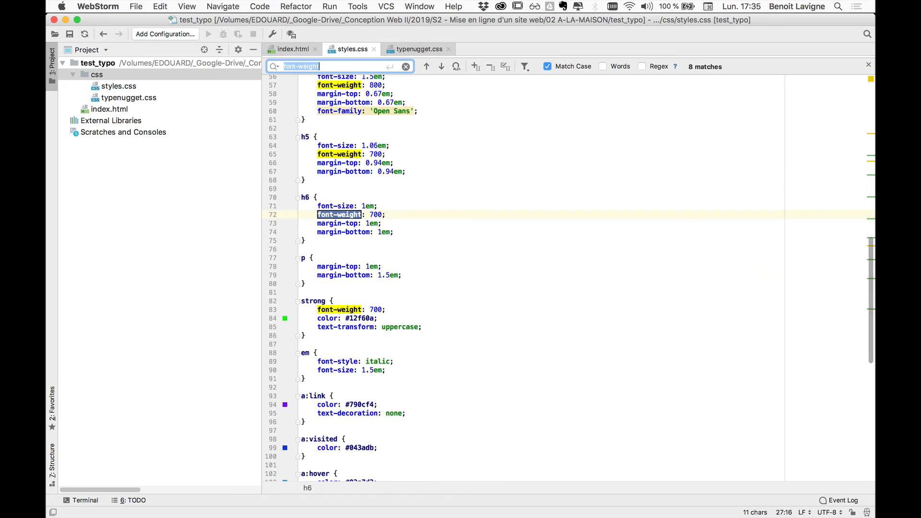
key(Return)
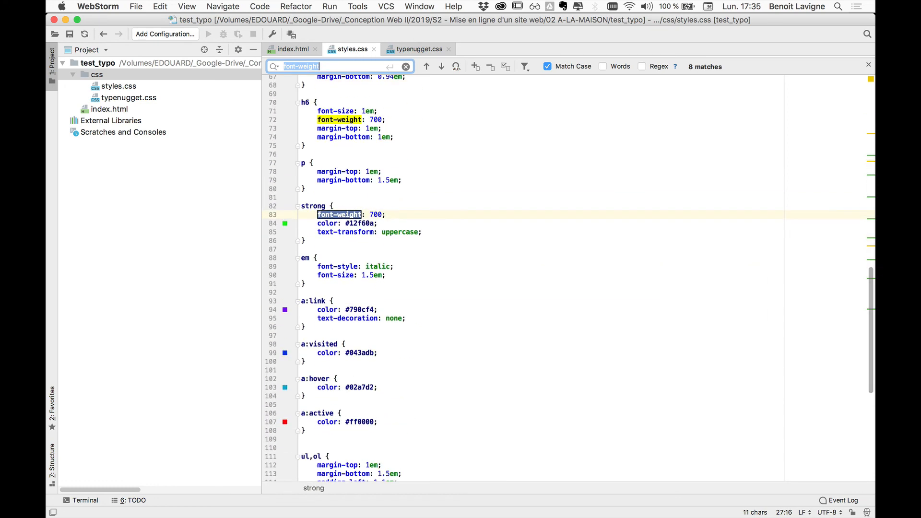
key(Return)
key(Return)
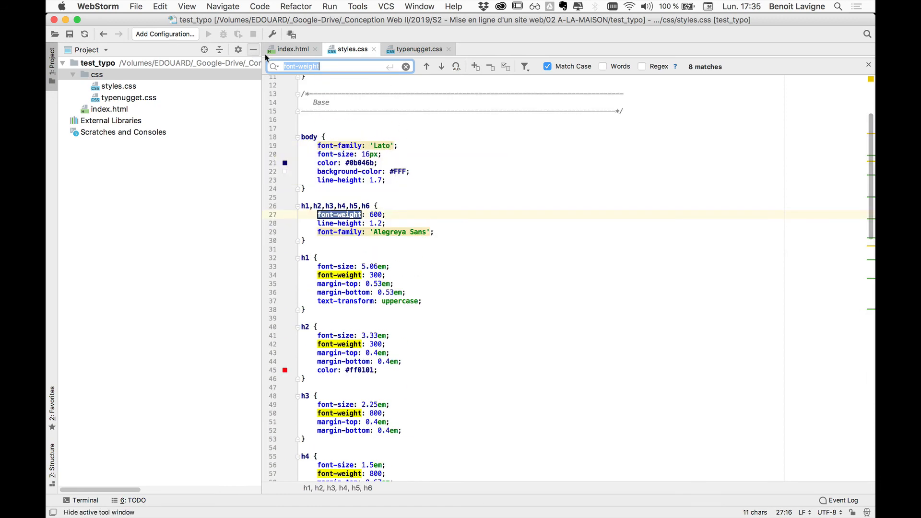
Remove the 100 and 900 weights with their italics from the Lato font link in index.html.
click(286, 49)
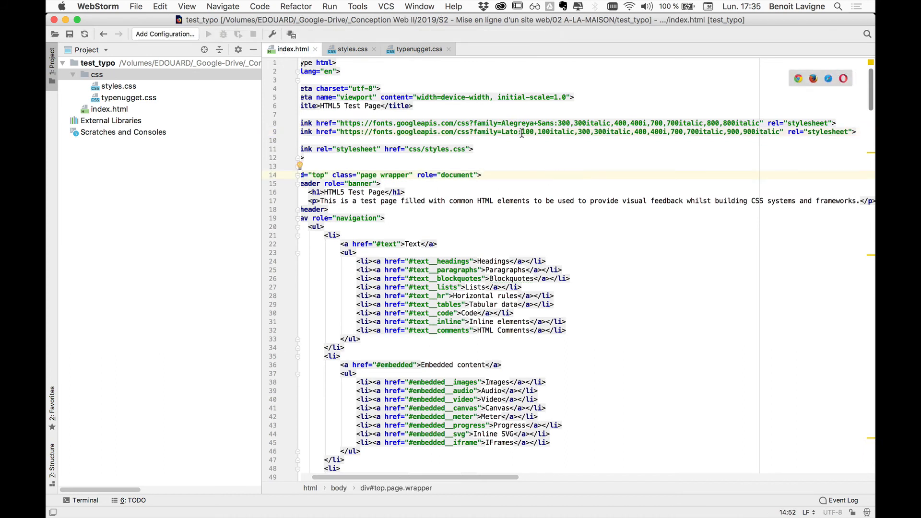
drag(522, 133, 577, 134)
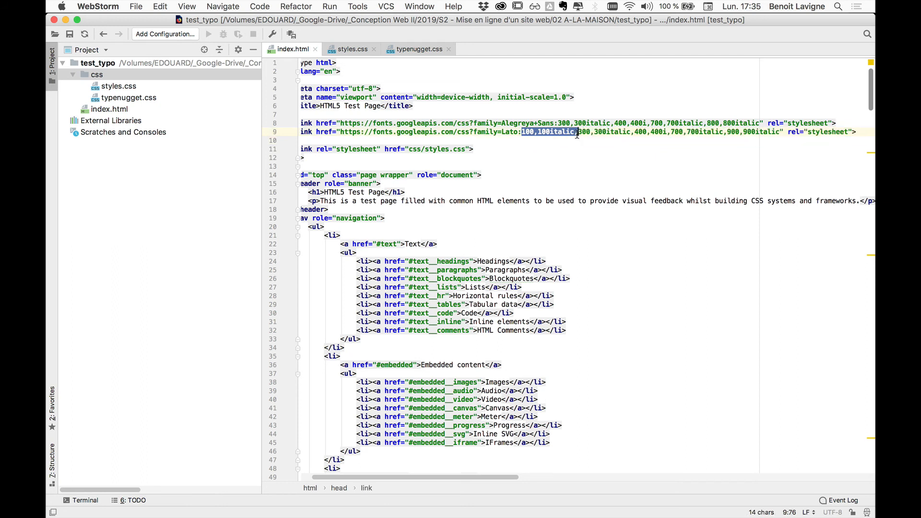
key(BackSpace)
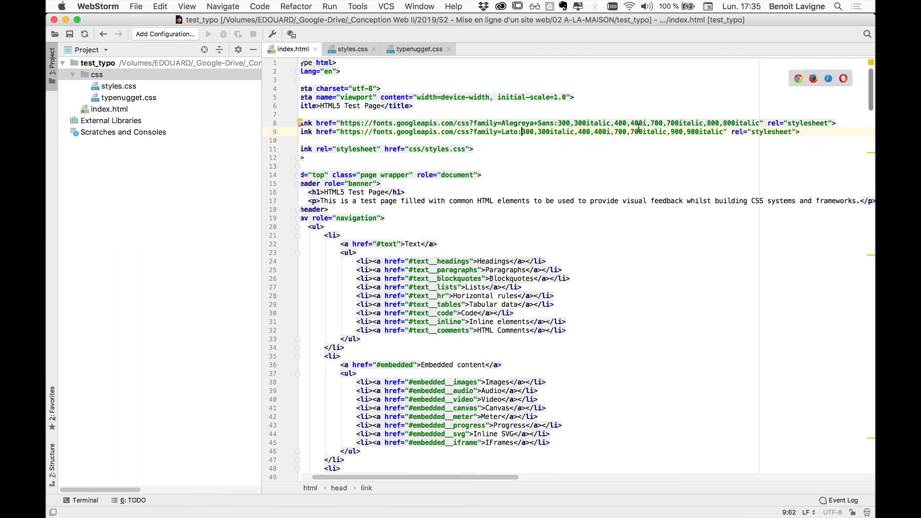
drag(667, 132, 723, 132)
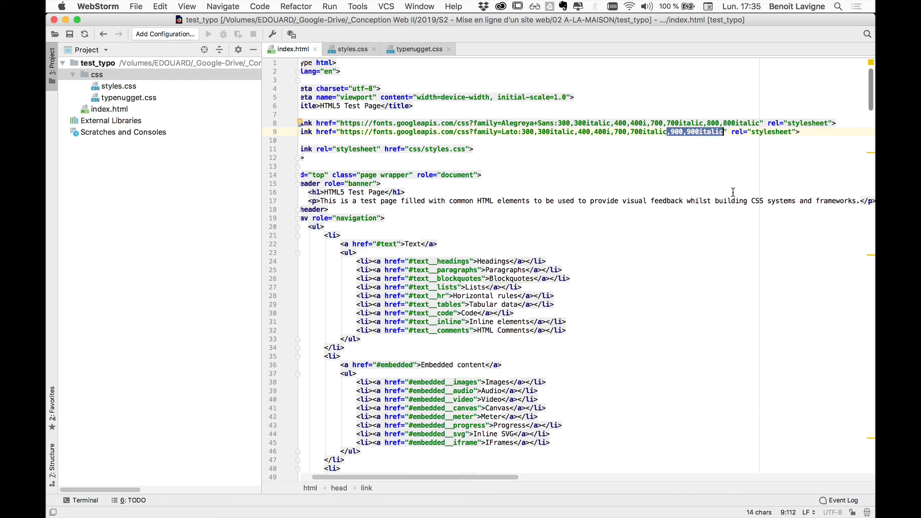
key(BackSpace)
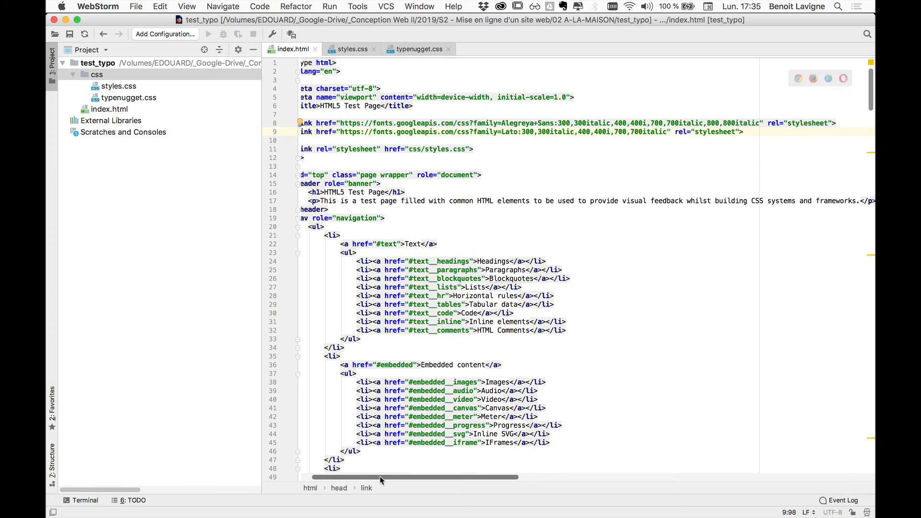
Close the typenugget.css file in the editor.
scroll(379, 478, left, 3)
click(403, 52)
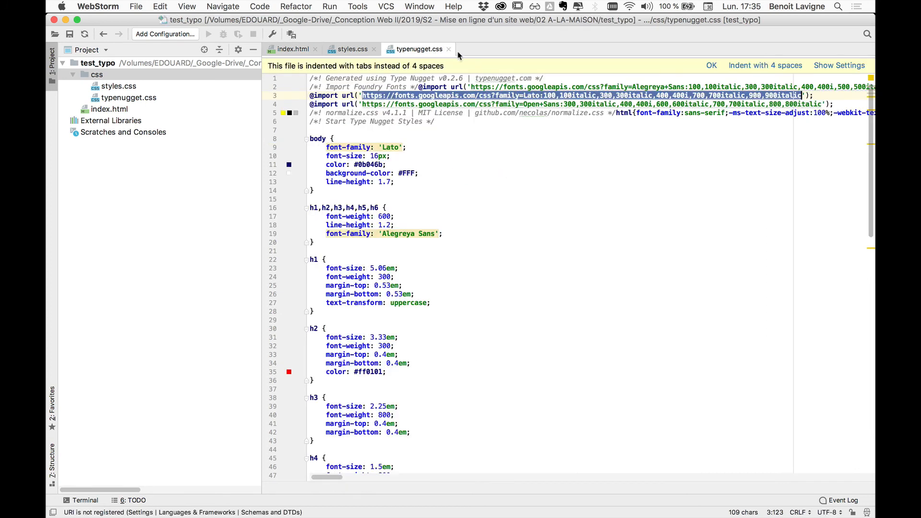
click(449, 49)
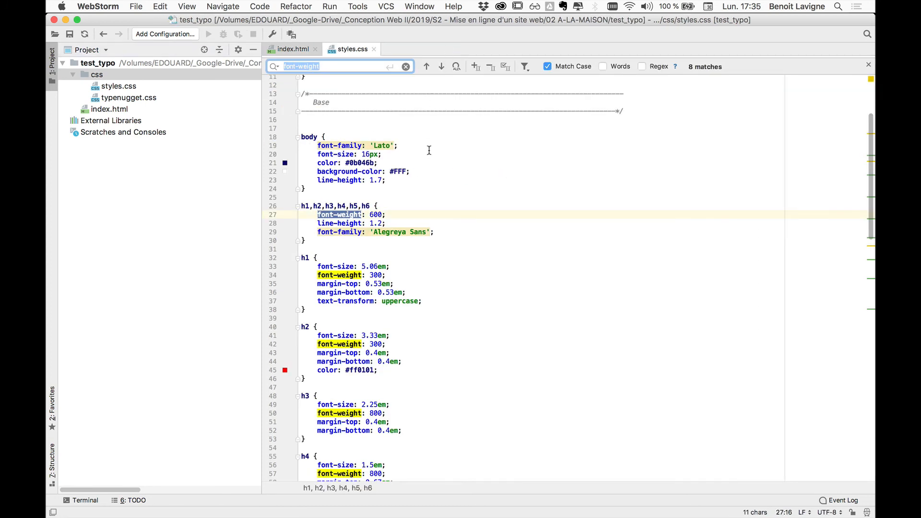
Switch to Chrome, reload the HTML5 Test Page and check the fonts of its headings, paragraphs and lists.
key(super+Tab)
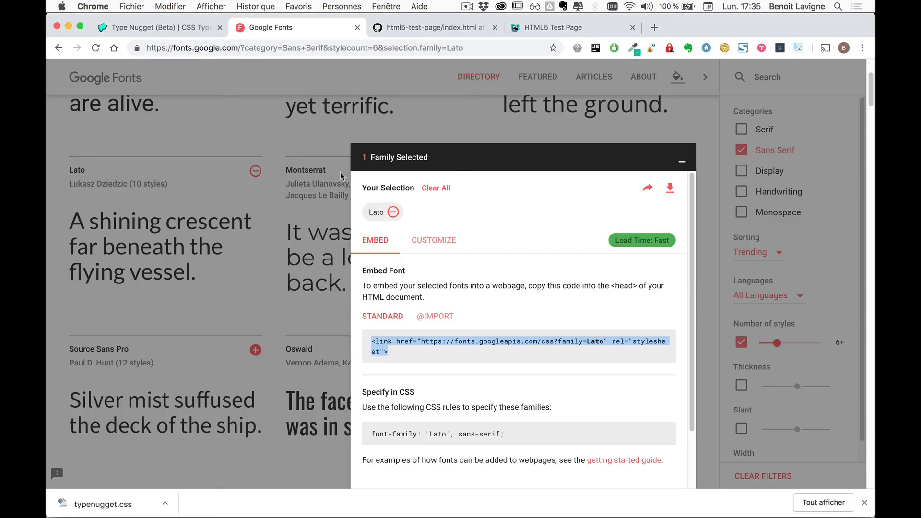
click(564, 27)
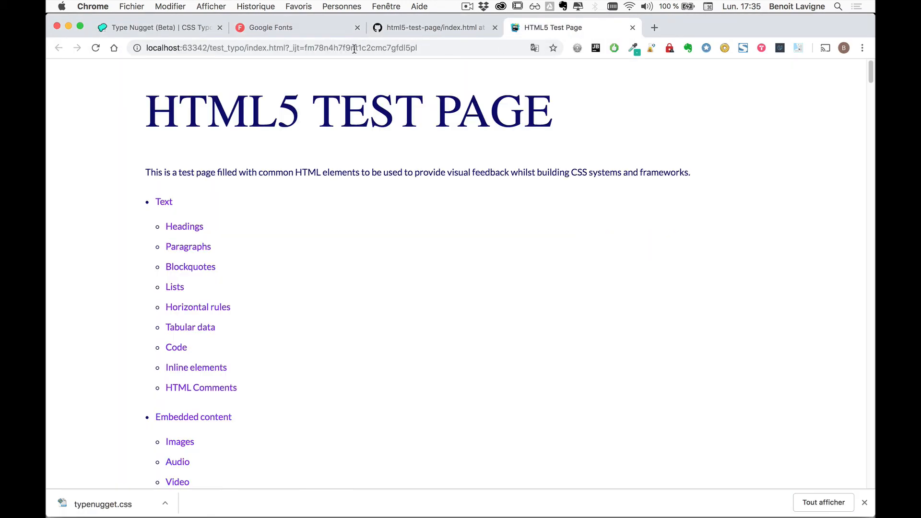
click(97, 48)
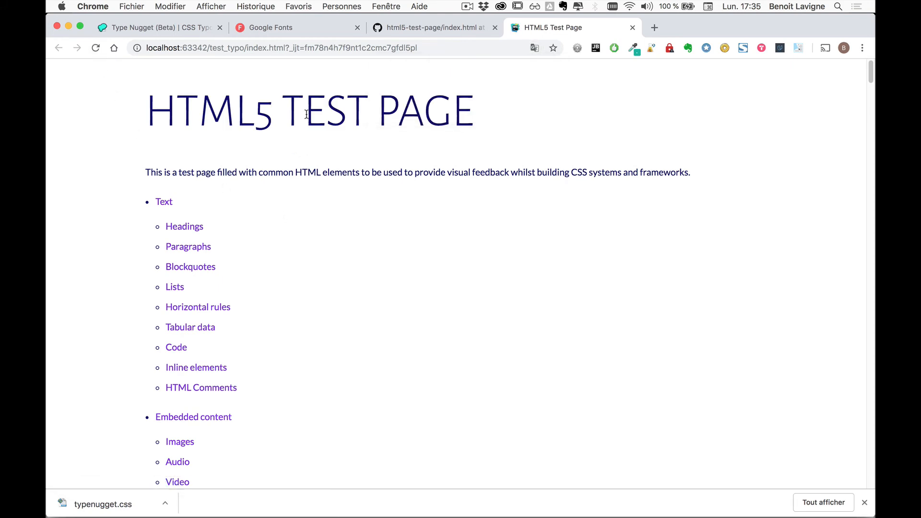
scroll(304, 233, down, 15)
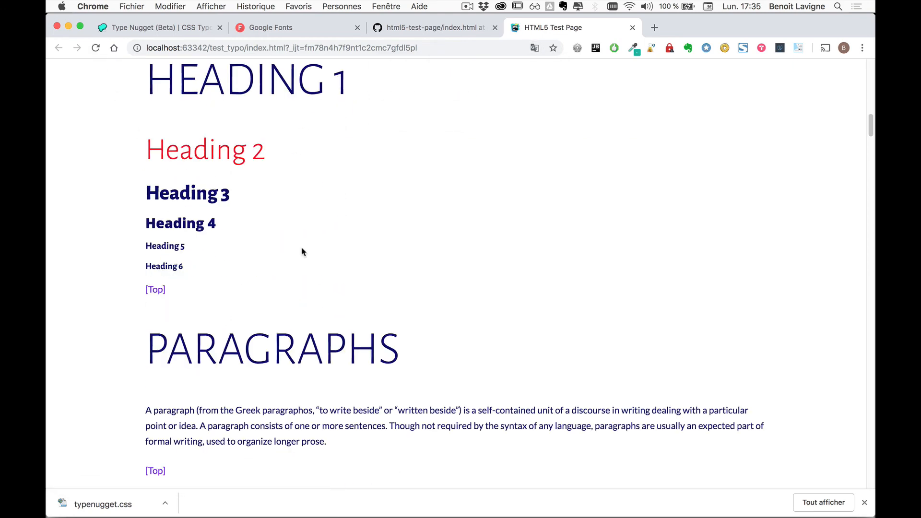
scroll(302, 252, down, 12)
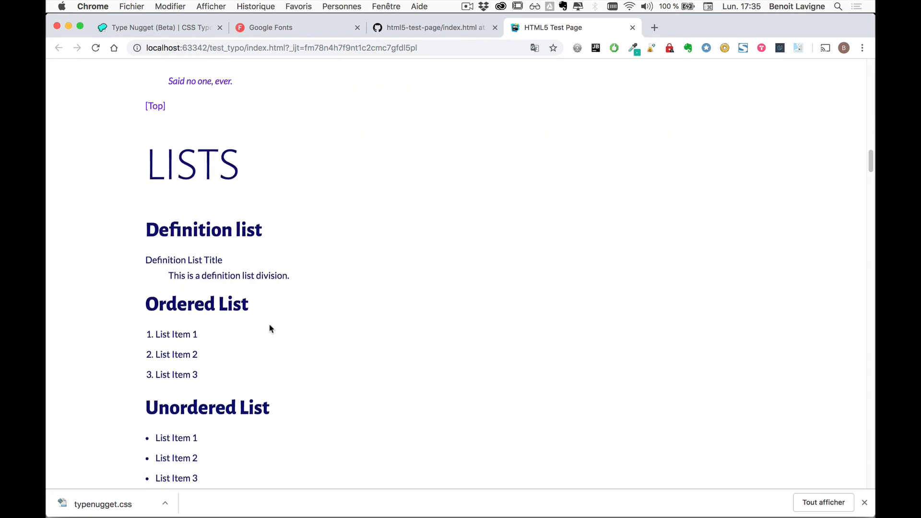
Return to the Type Nugget page and close the generated stylesheet overlay to get back to the typography editor.
scroll(270, 326, up, 12)
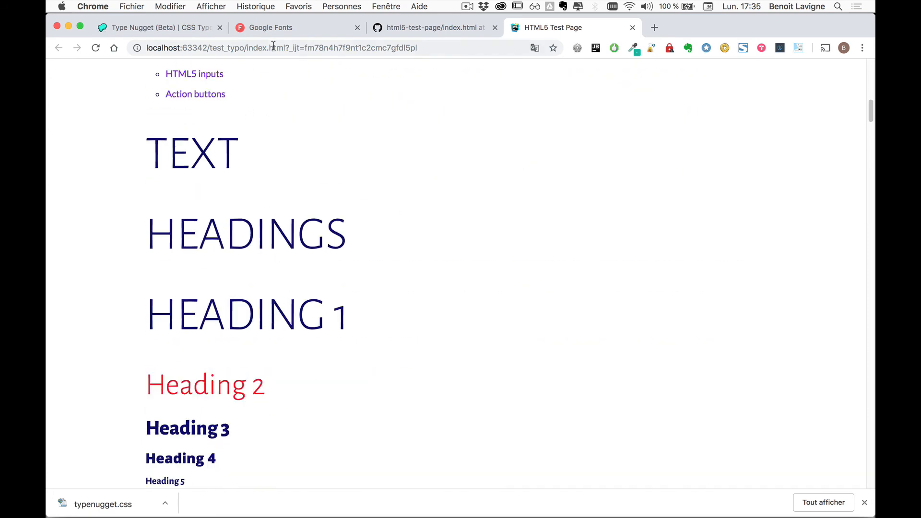
click(173, 38)
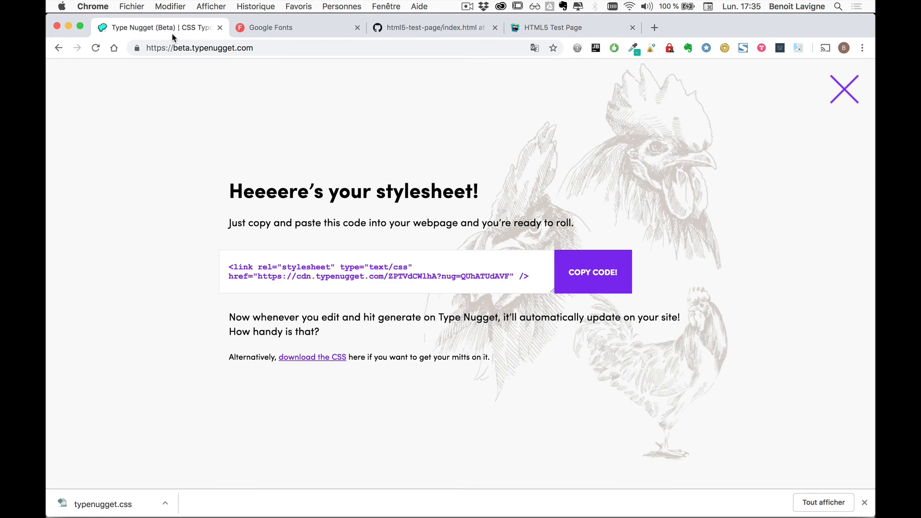
click(845, 89)
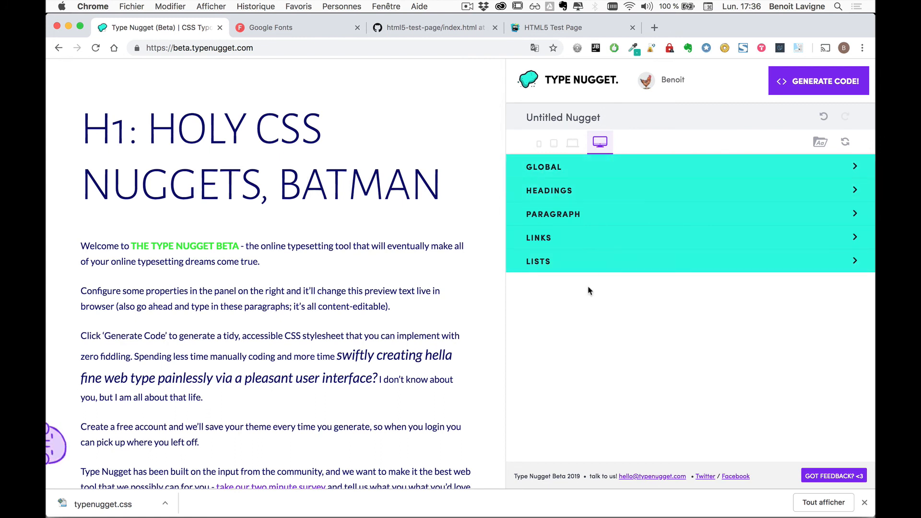
Examine the typography settings in the Global, Headings and Paragraph sections, including the H1 settings and the global font size.
click(603, 173)
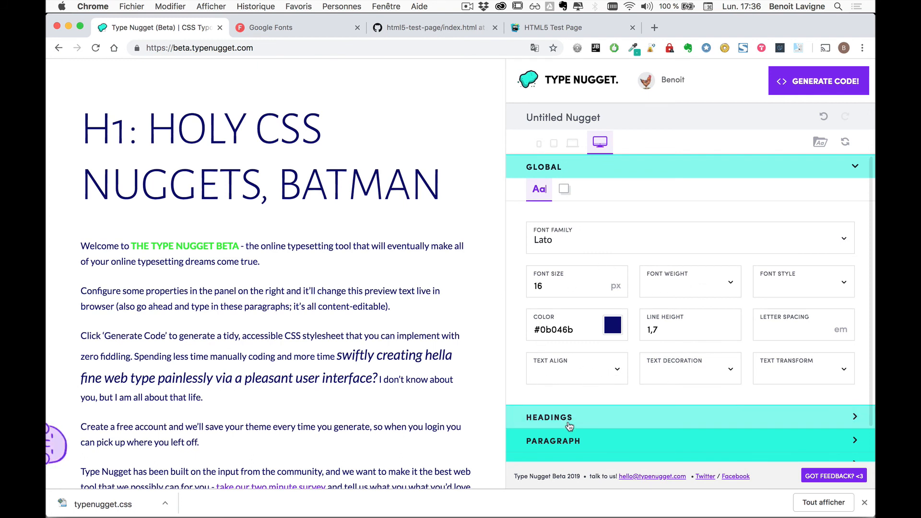
scroll(569, 423, down, 2)
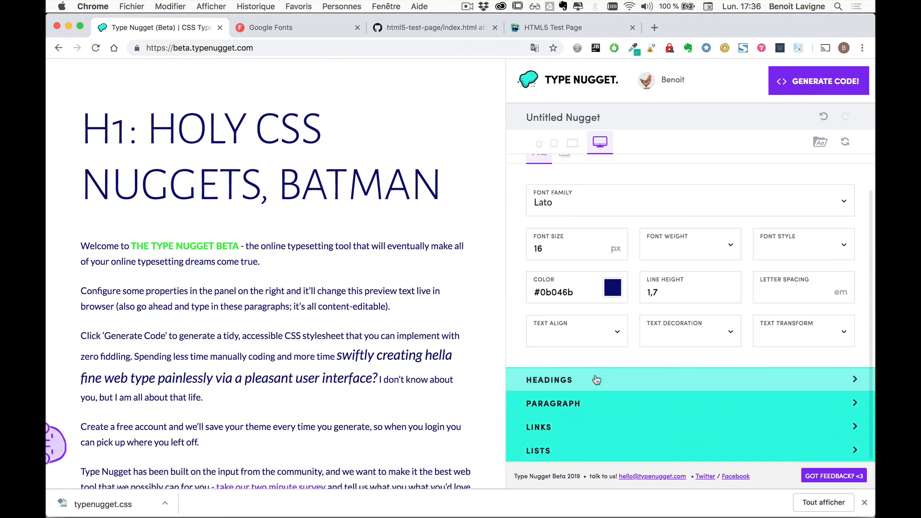
click(576, 382)
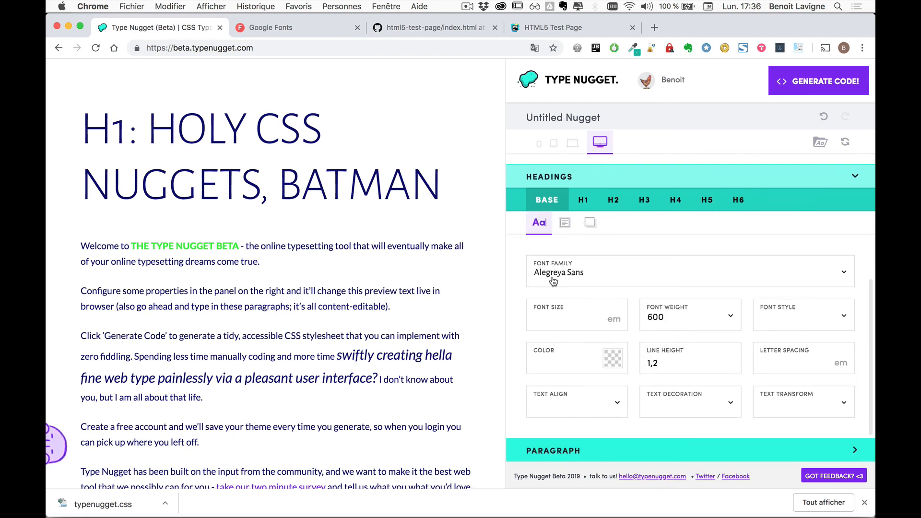
click(583, 200)
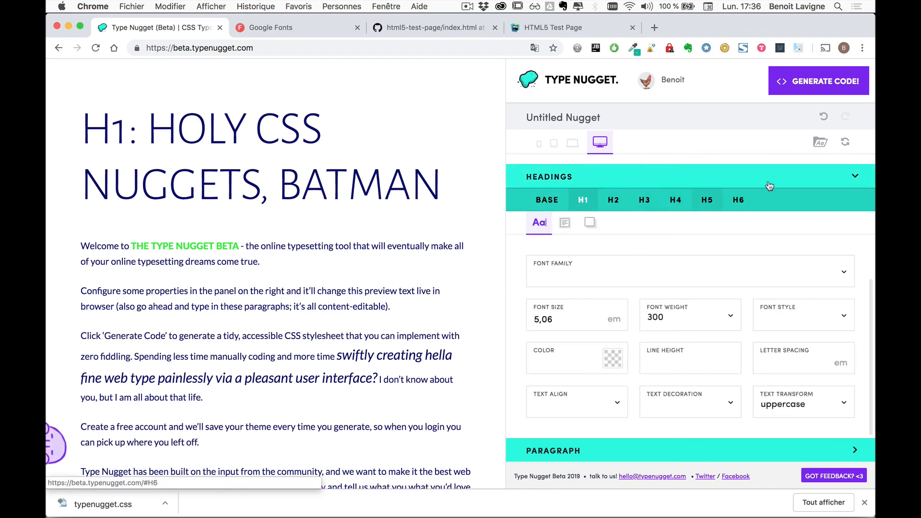
click(548, 201)
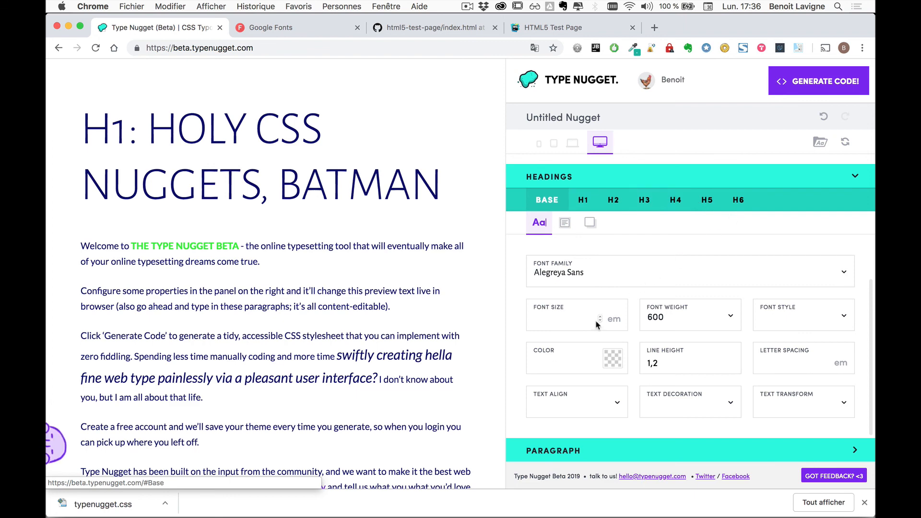
scroll(597, 324, down, 1)
click(603, 429)
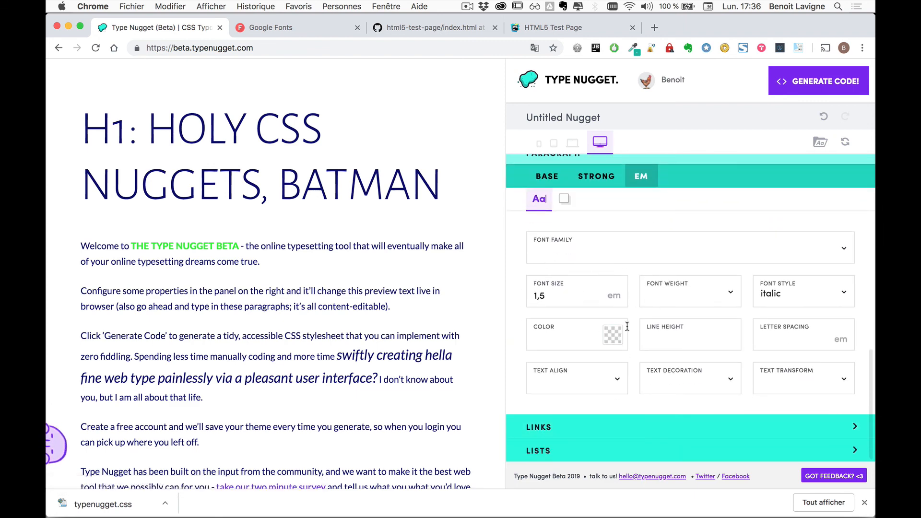
scroll(629, 319, up, 2)
scroll(628, 326, up, 10)
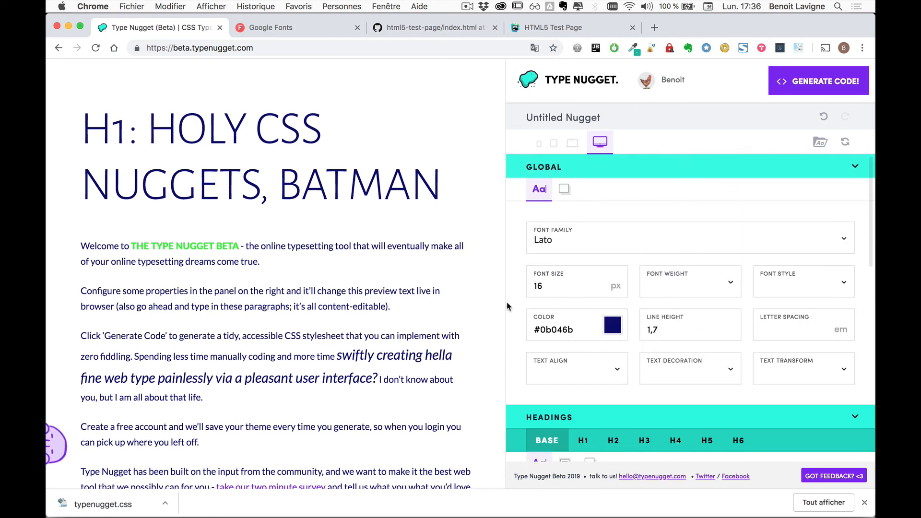
double_click(544, 284)
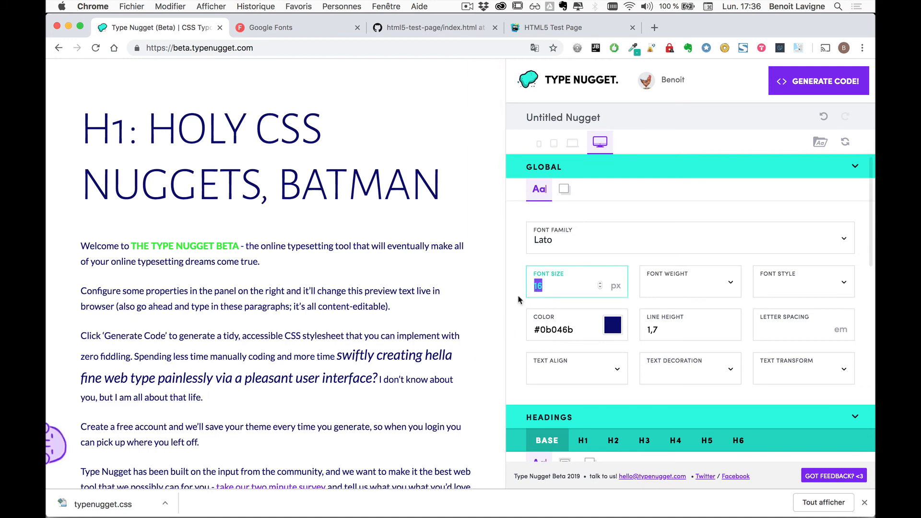
Switch to WebStorm and delete the font-size: 16px declaration from the body rule in styles.css.
key(super+Tab)
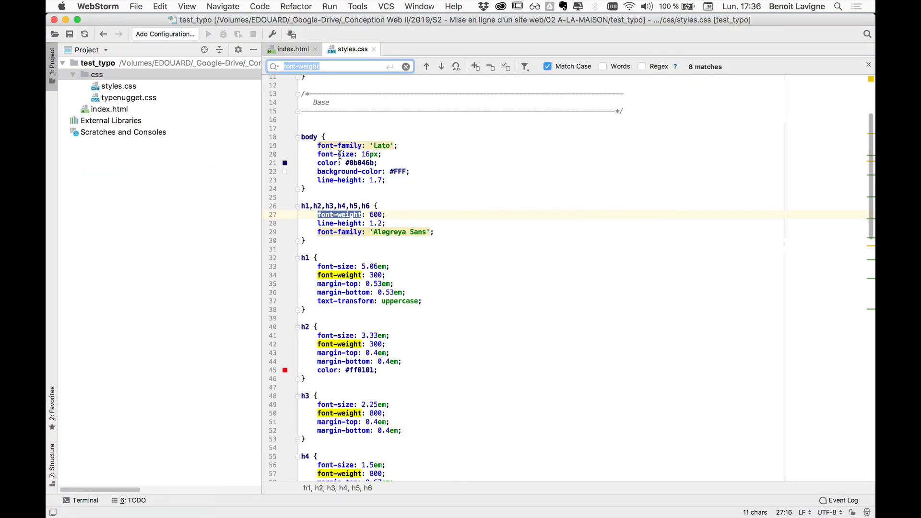
triple_click(341, 154)
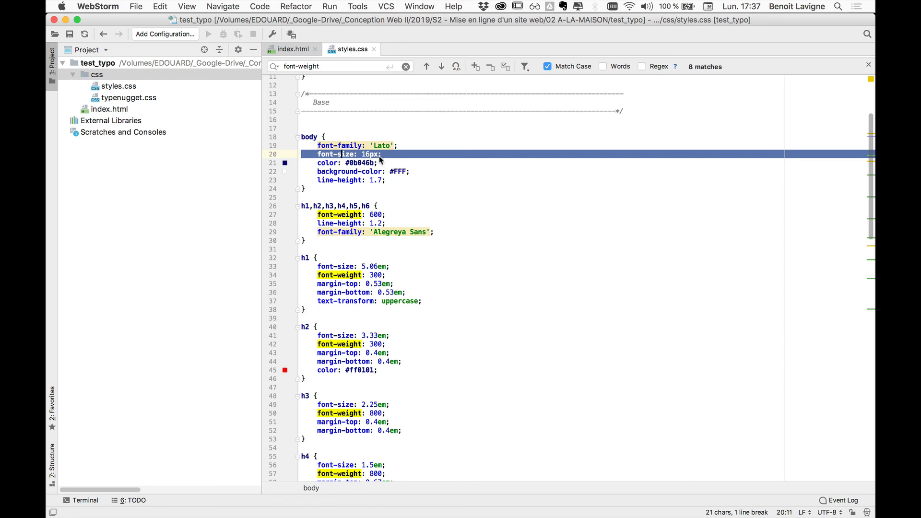
click(389, 181)
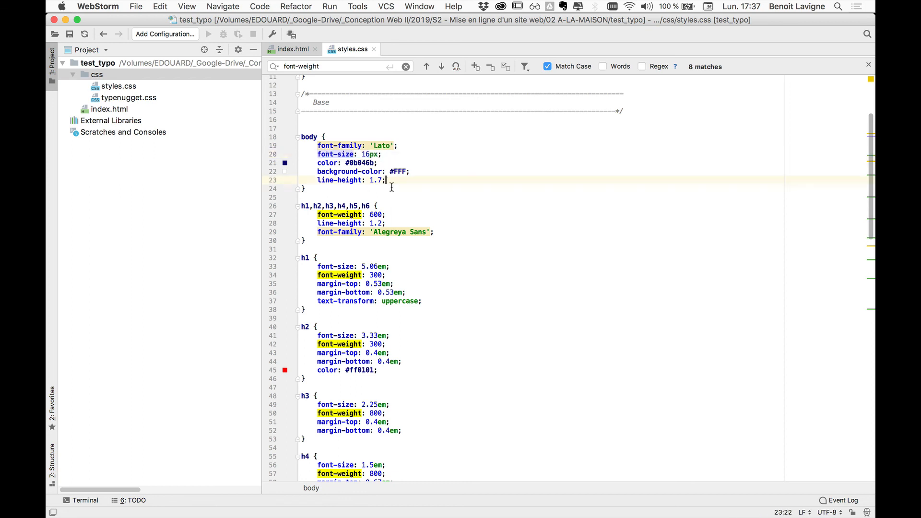
click(382, 154)
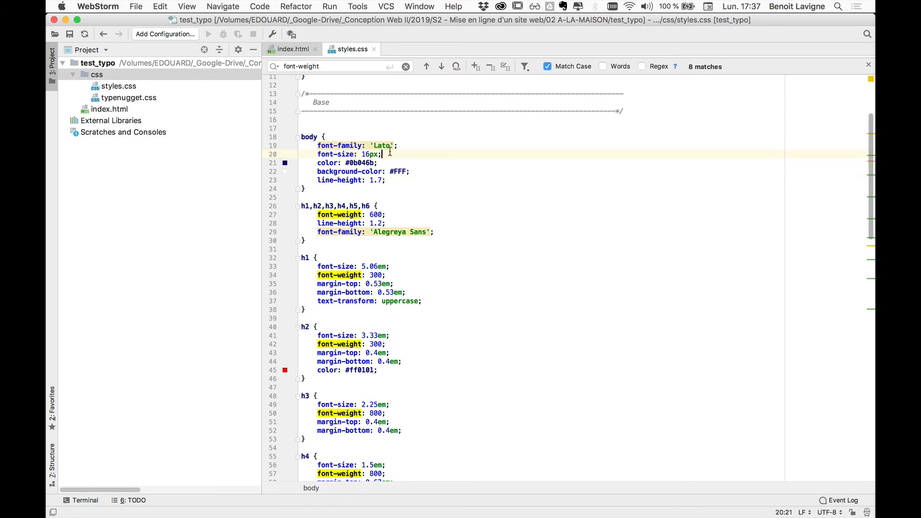
drag(383, 154, 299, 160)
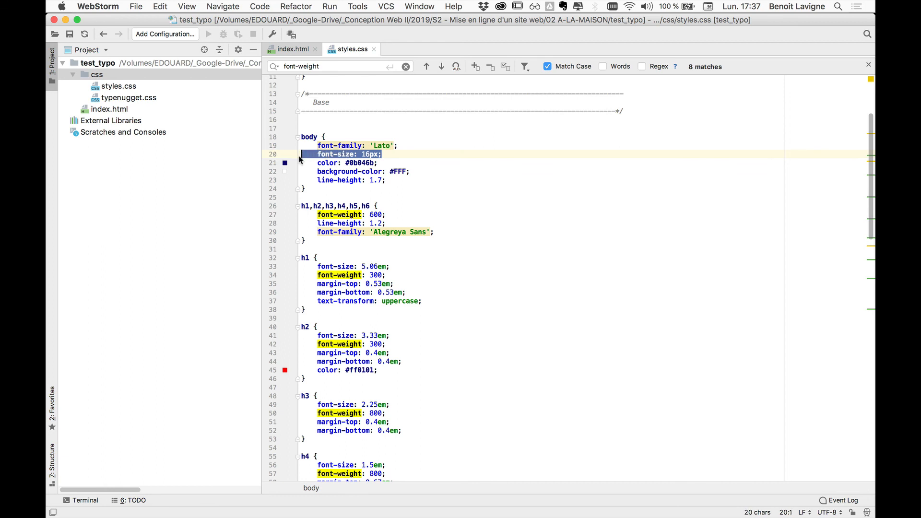
key(BackSpace)
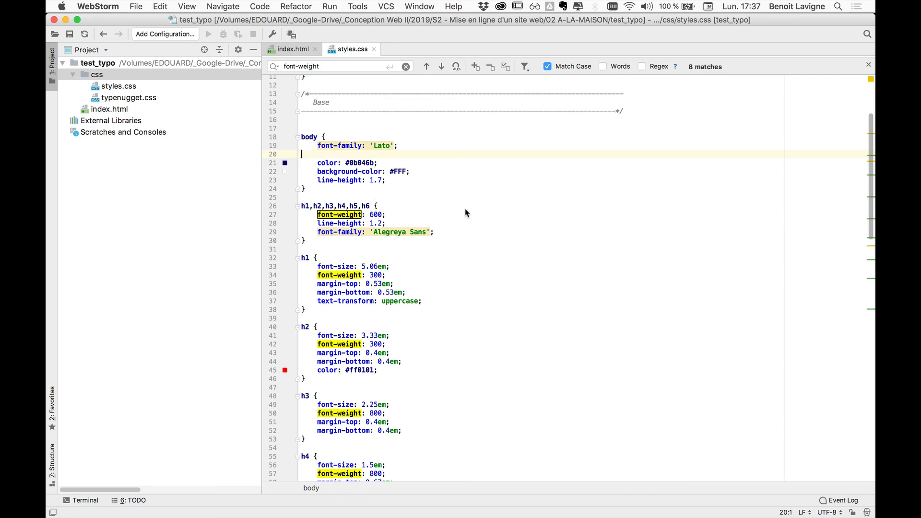
Switch to Chrome, reload the HTML5 Test Page and check the text sizes of its headings, lists and paragraphs.
key(super+Tab)
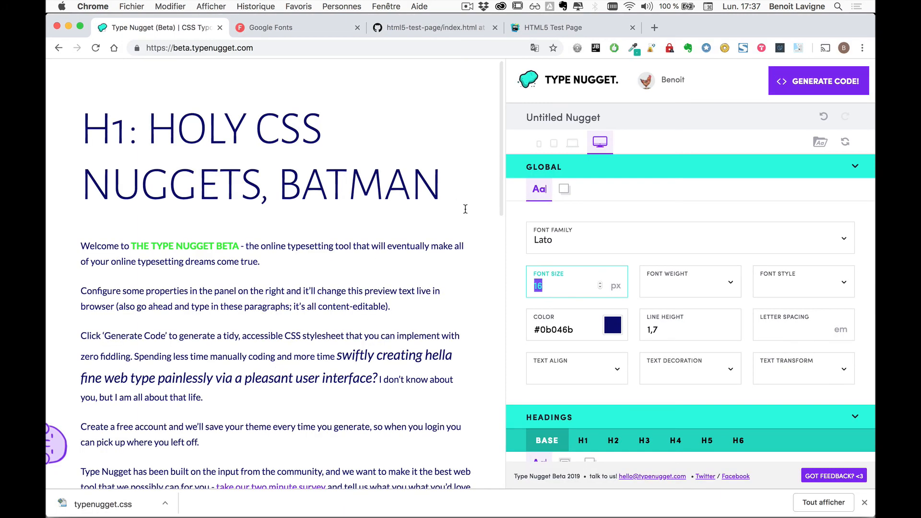
click(558, 29)
click(96, 47)
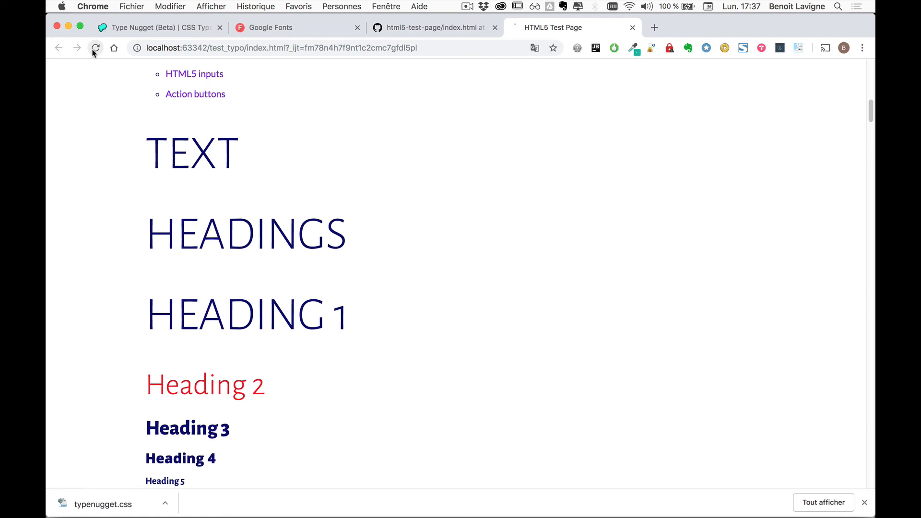
click(555, 66)
scroll(437, 230, up, 10)
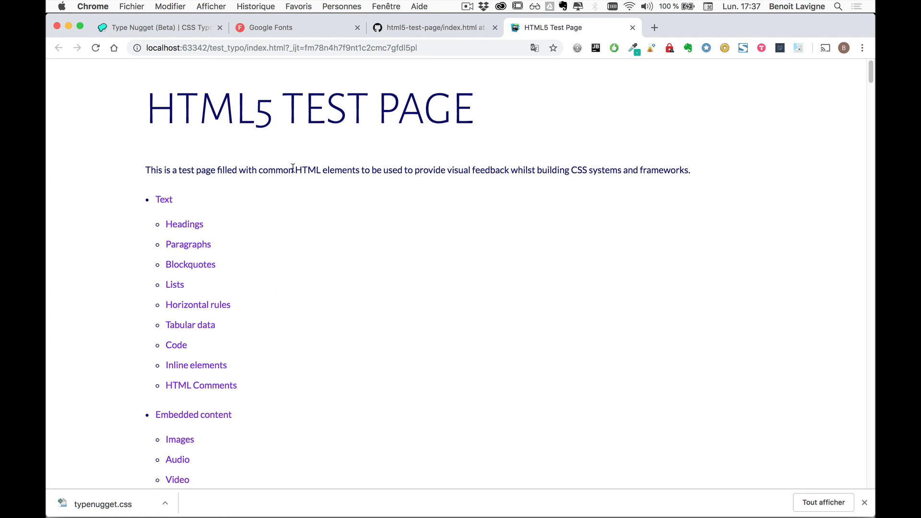
scroll(335, 314, down, 5)
scroll(334, 314, down, 8)
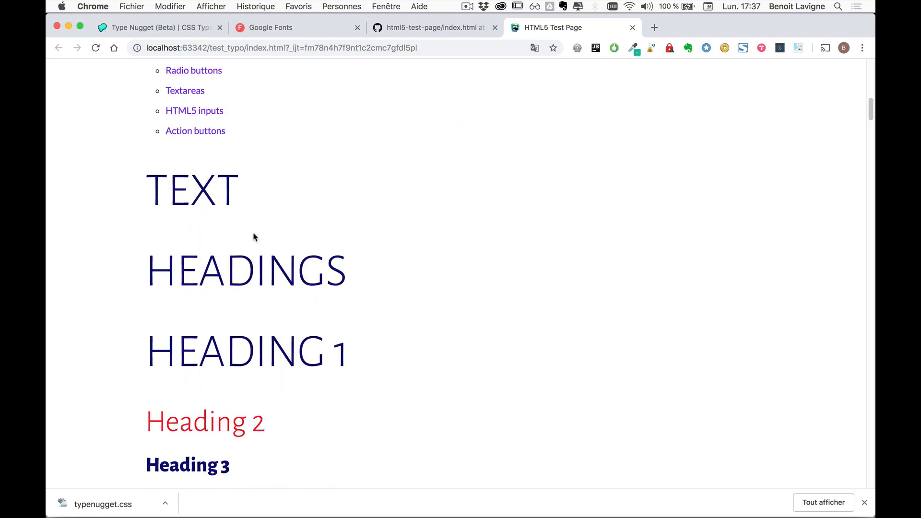
scroll(247, 326, down, 12)
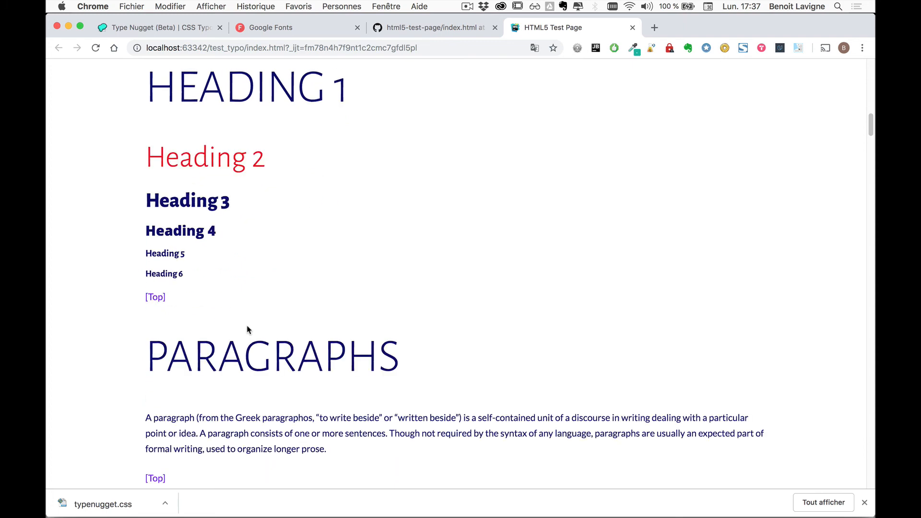
scroll(247, 325, down, 2)
scroll(247, 326, up, 20)
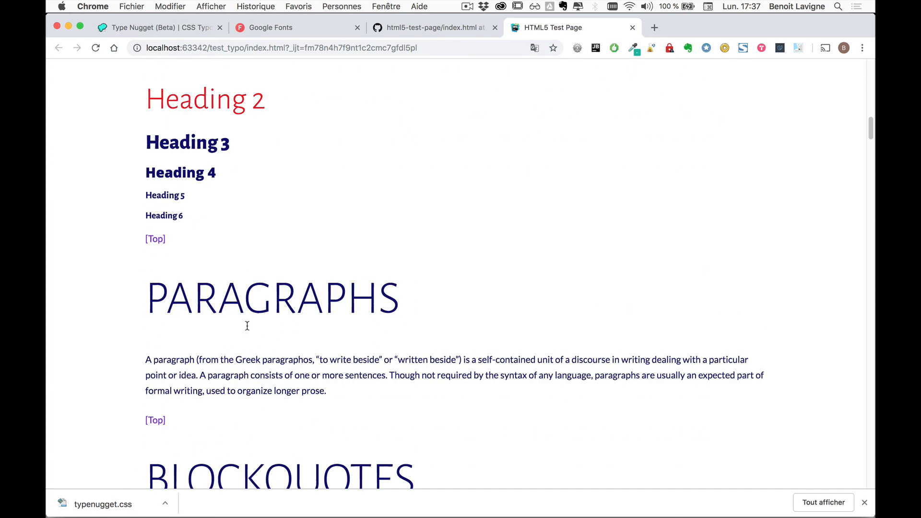
Return to the Type Nugget page in Chrome and collapse the Global, Headings and Paragraph sections.
key(super+Tab)
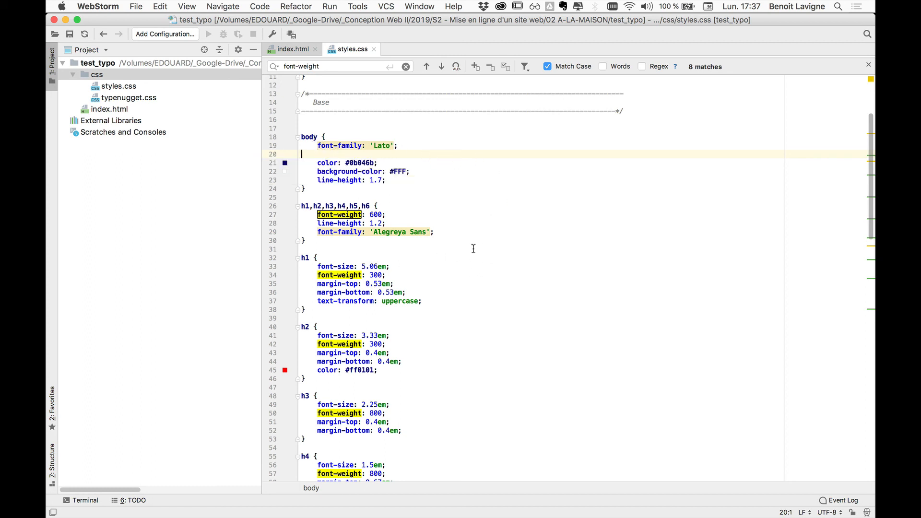
key(super+Tab)
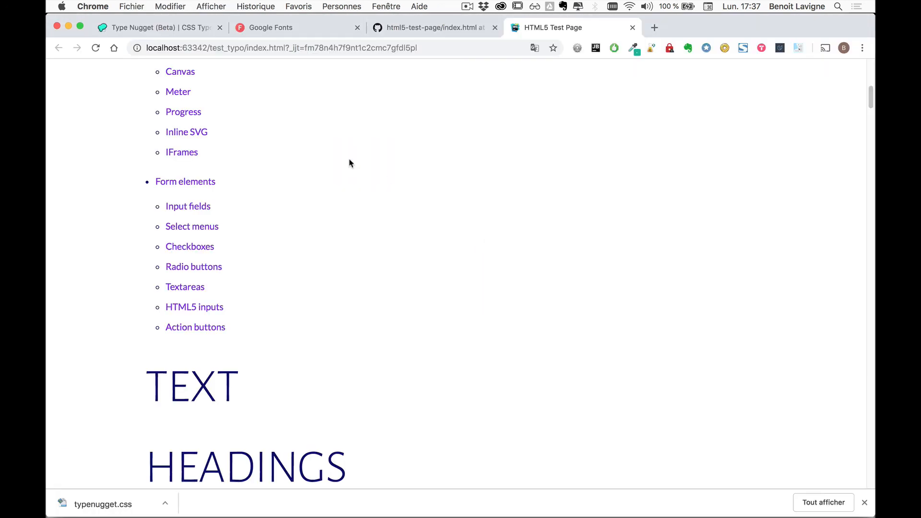
click(168, 27)
click(573, 285)
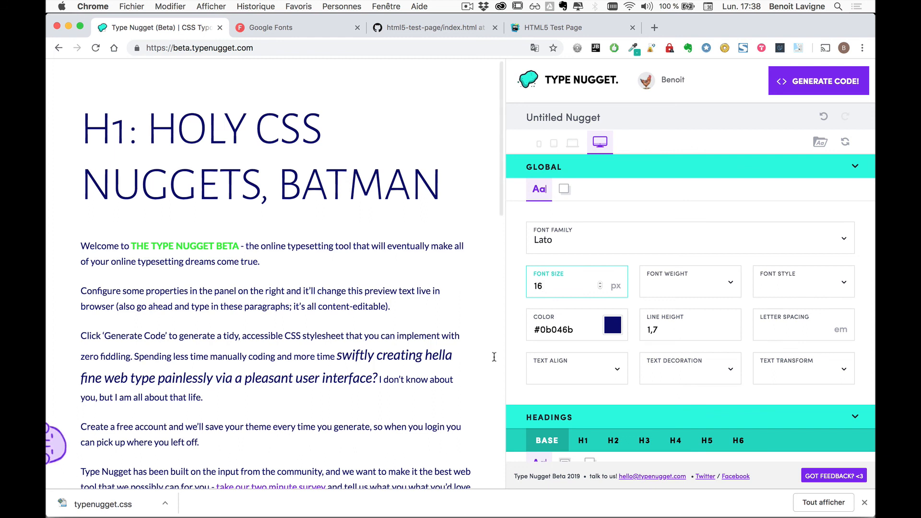
click(855, 167)
click(855, 191)
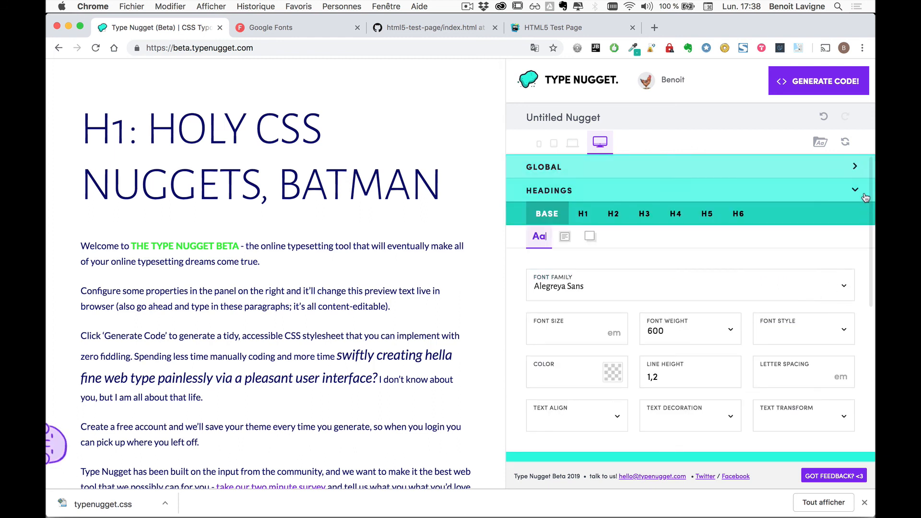
click(855, 214)
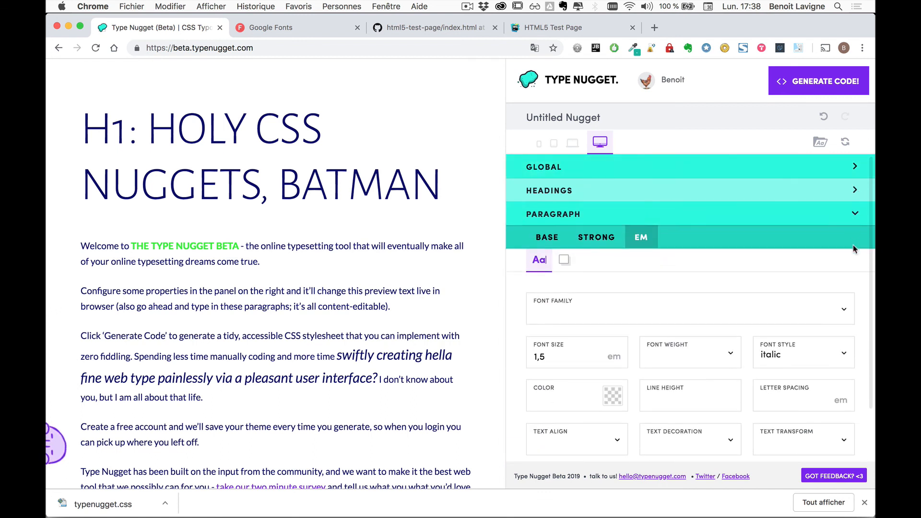
click(855, 214)
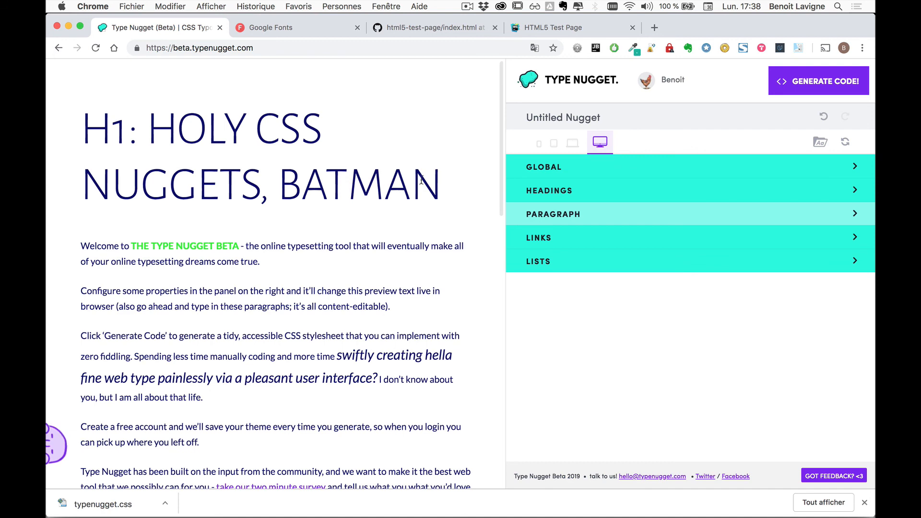
scroll(332, 299, down, 5)
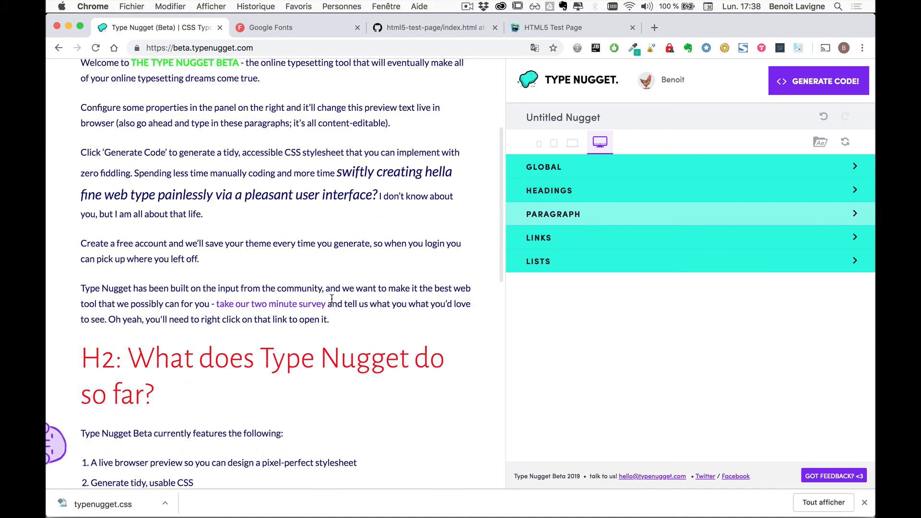
scroll(244, 287, up, 5)
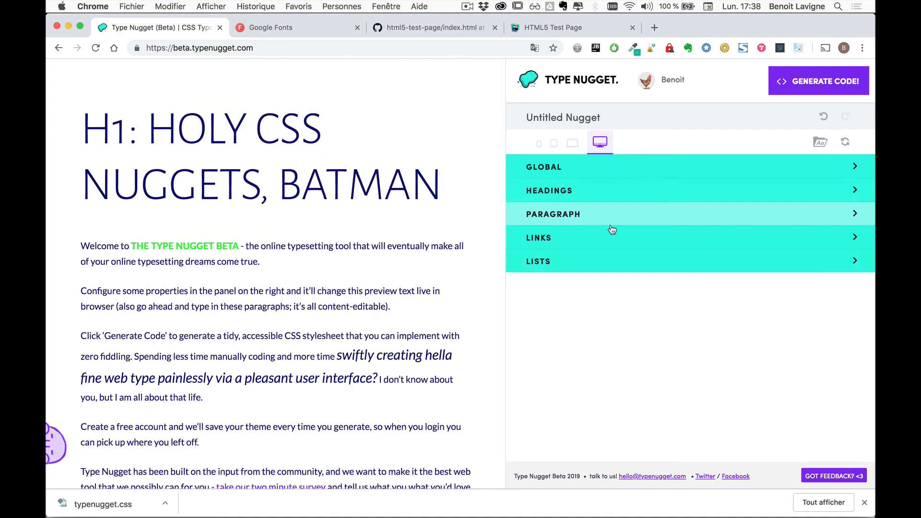